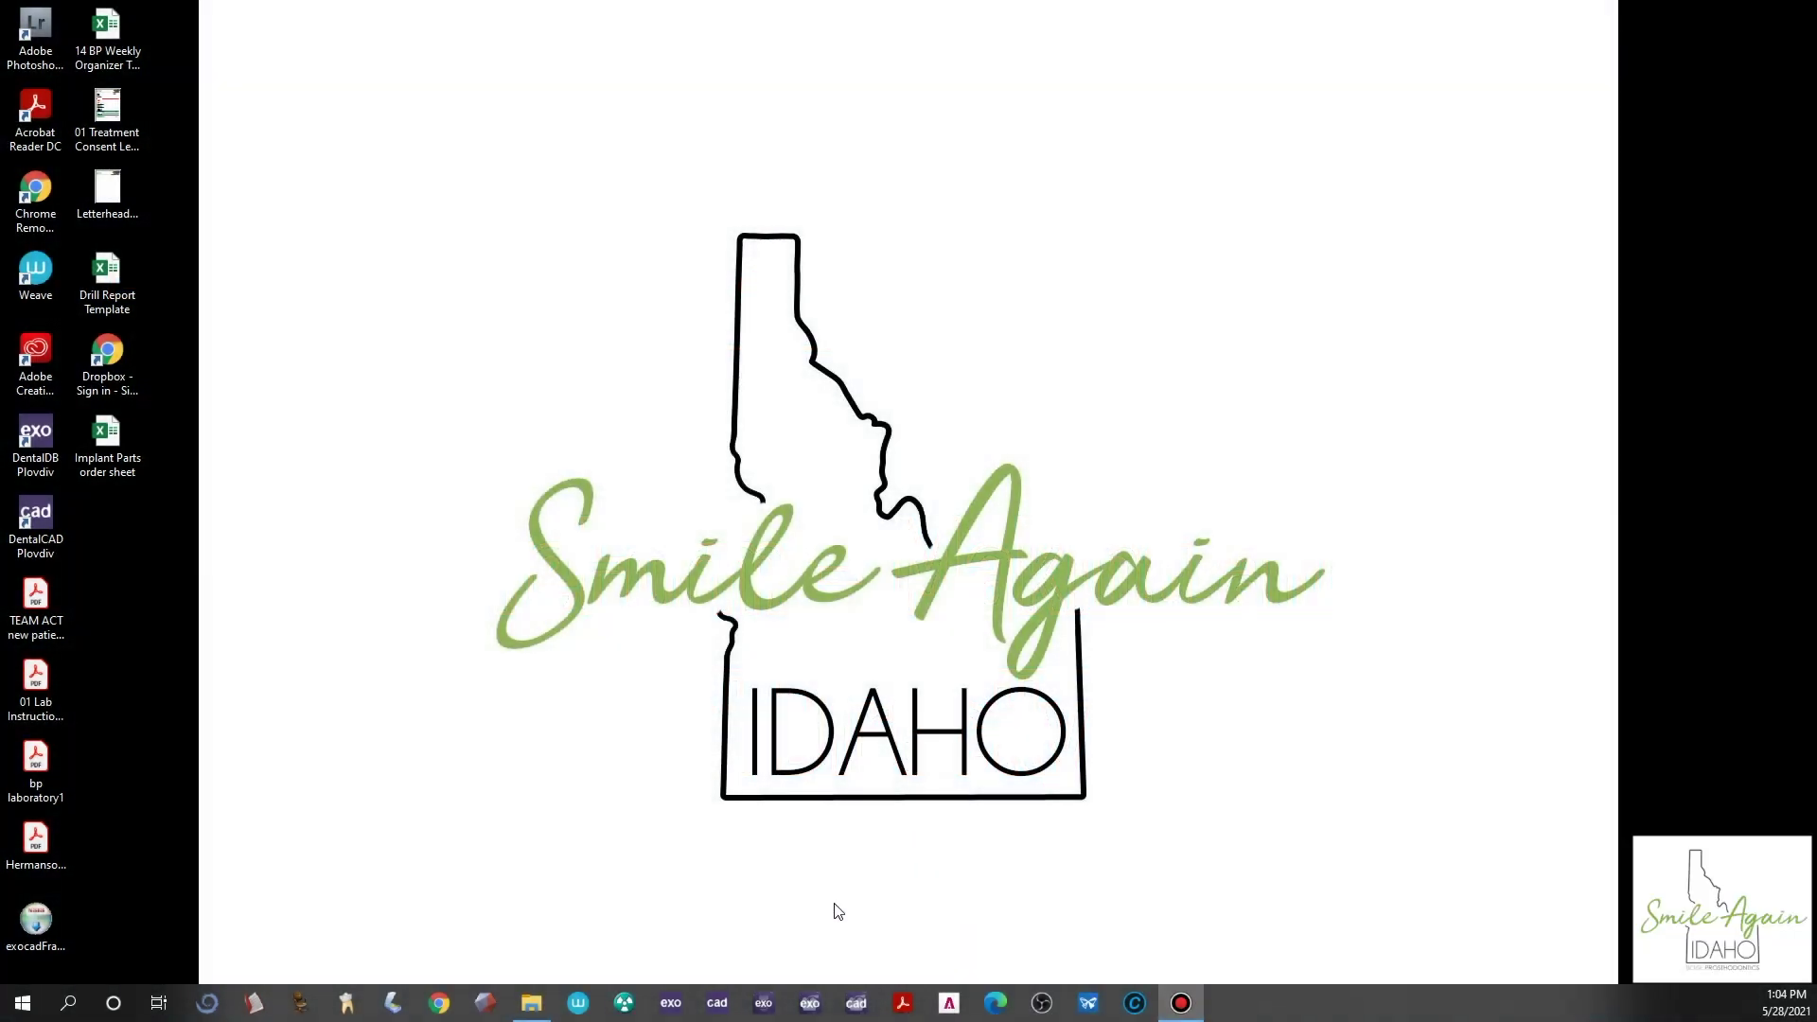
# - Launch PreForm from the Windows taskbar
pyautogui.click(1089, 1001)
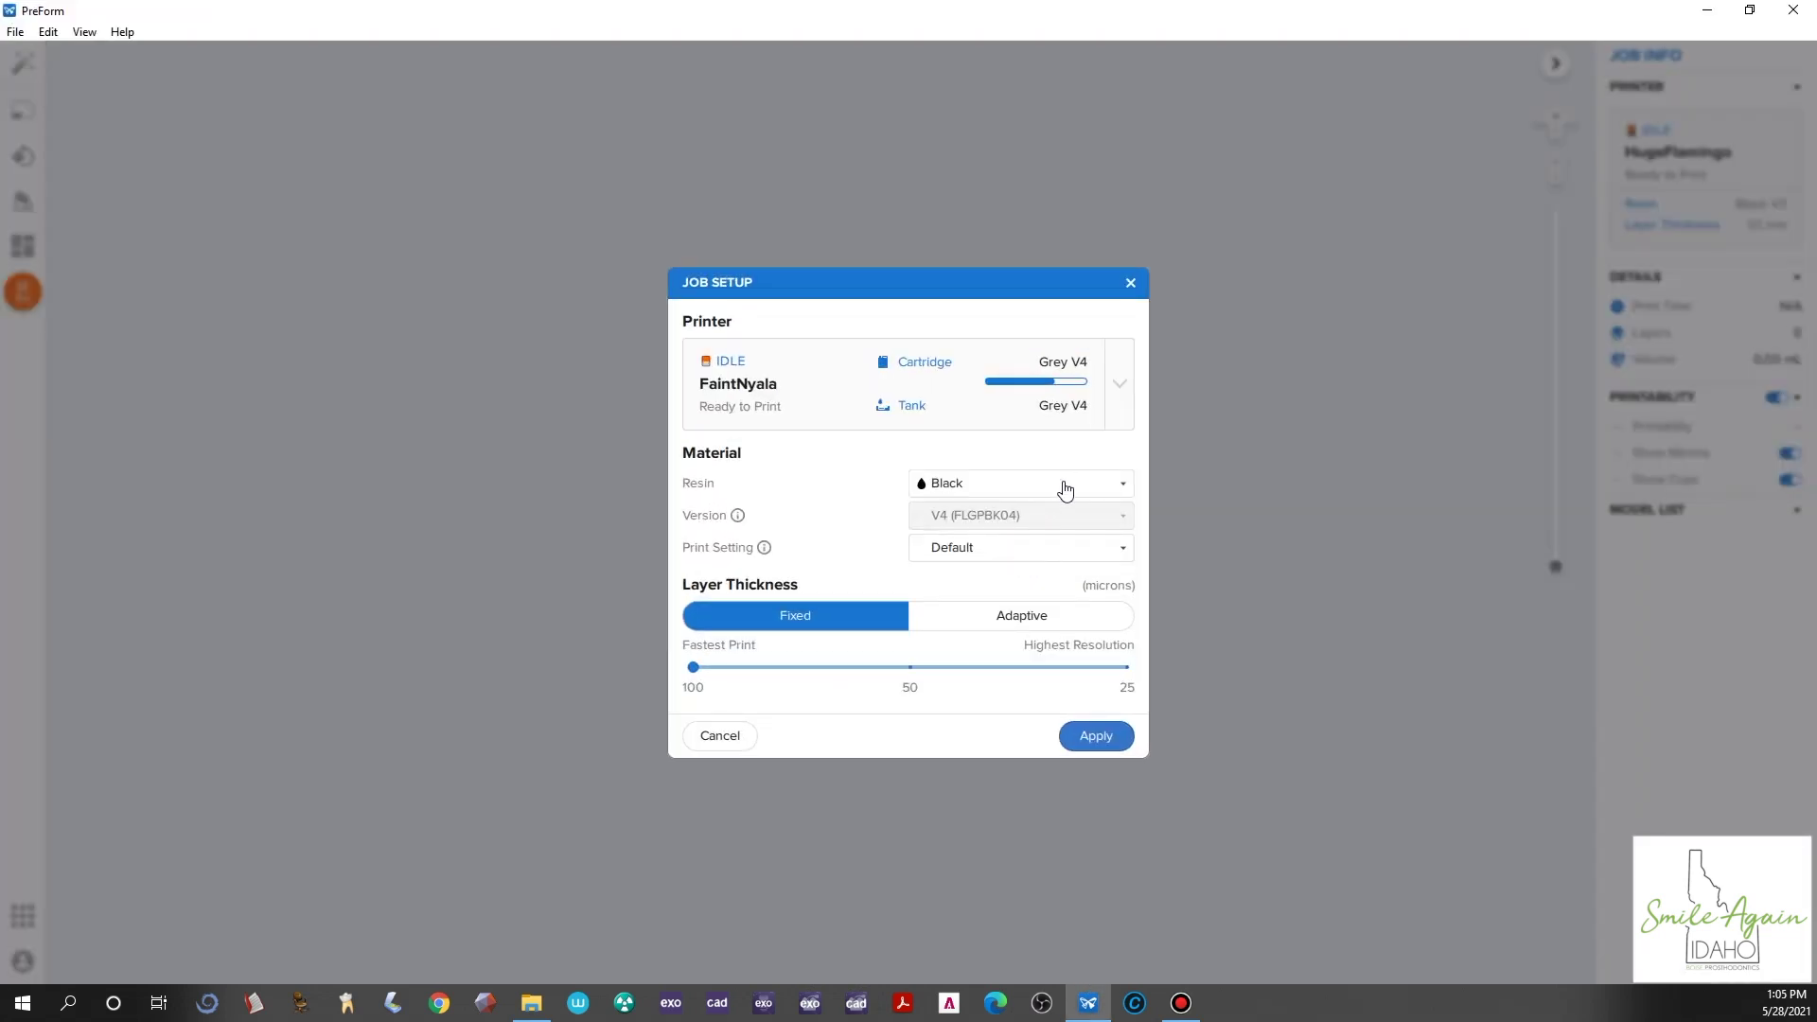
# - Set the job to Grey resin with 0.05 mm (50 micron) layer thickness and apply it
pyautogui.click(1066, 489)
pyautogui.scroll(-5, 1026, 577)
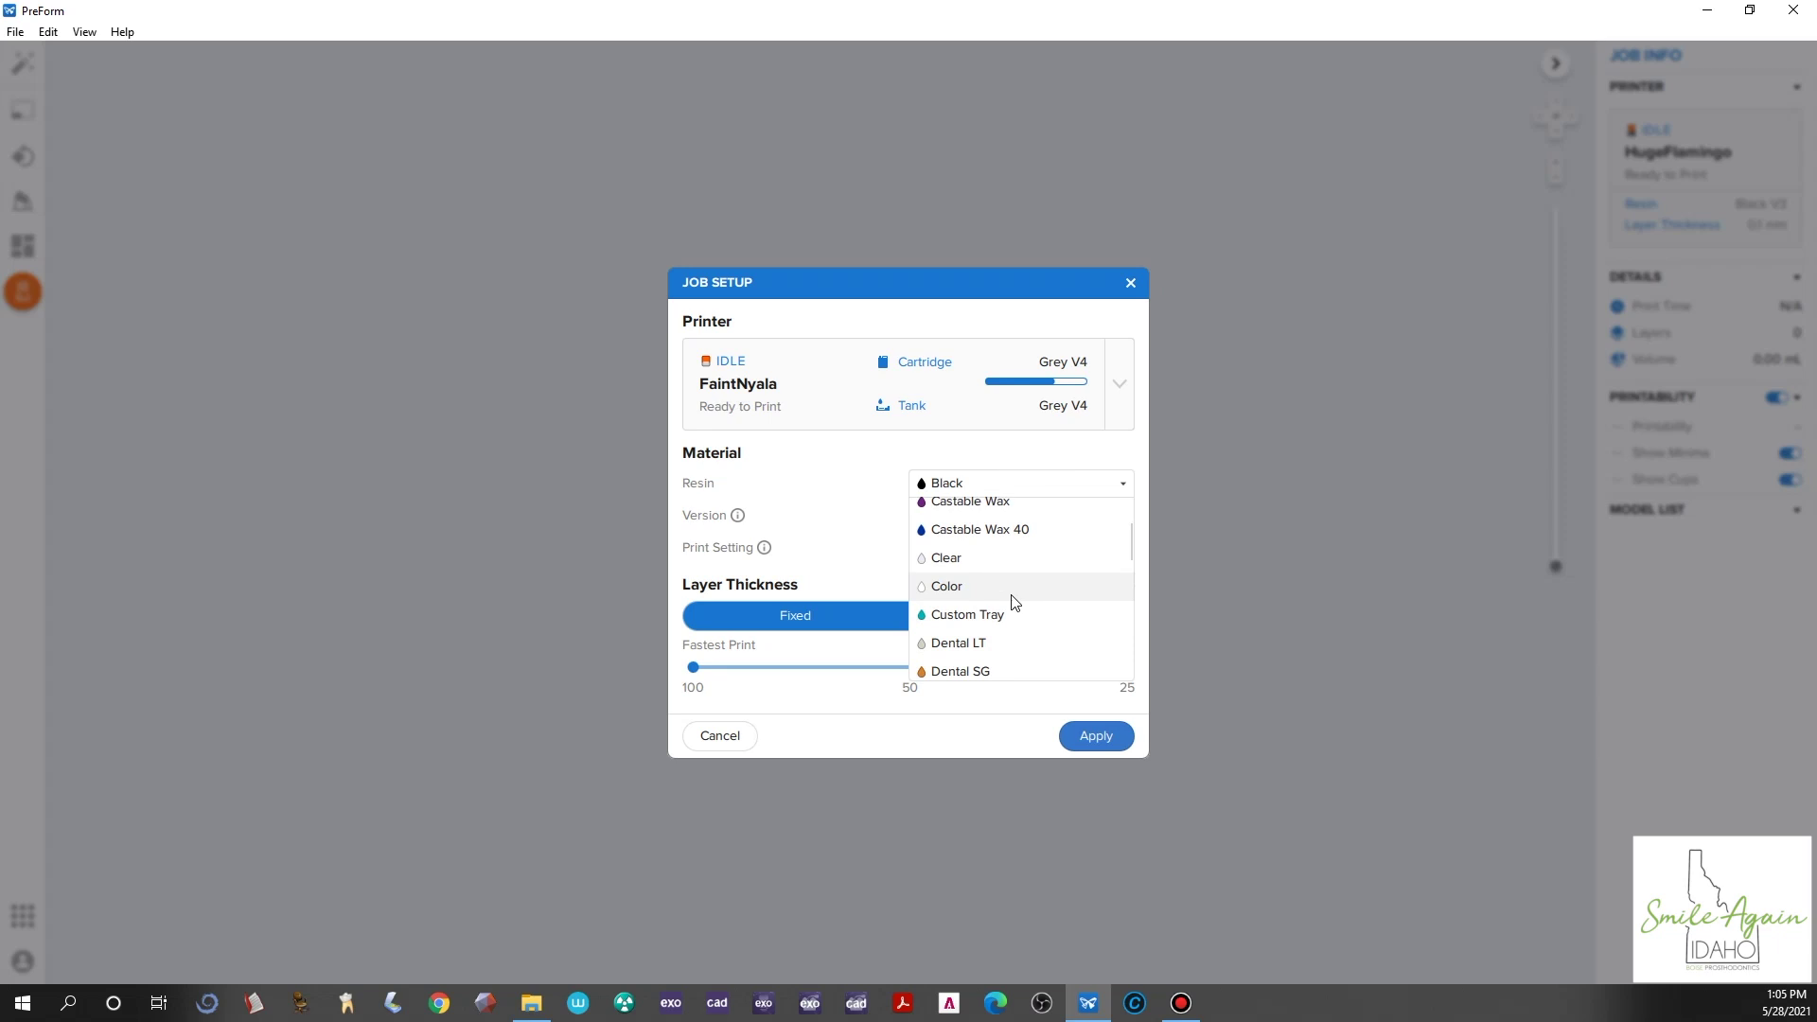
pyautogui.scroll(-2, 1014, 605)
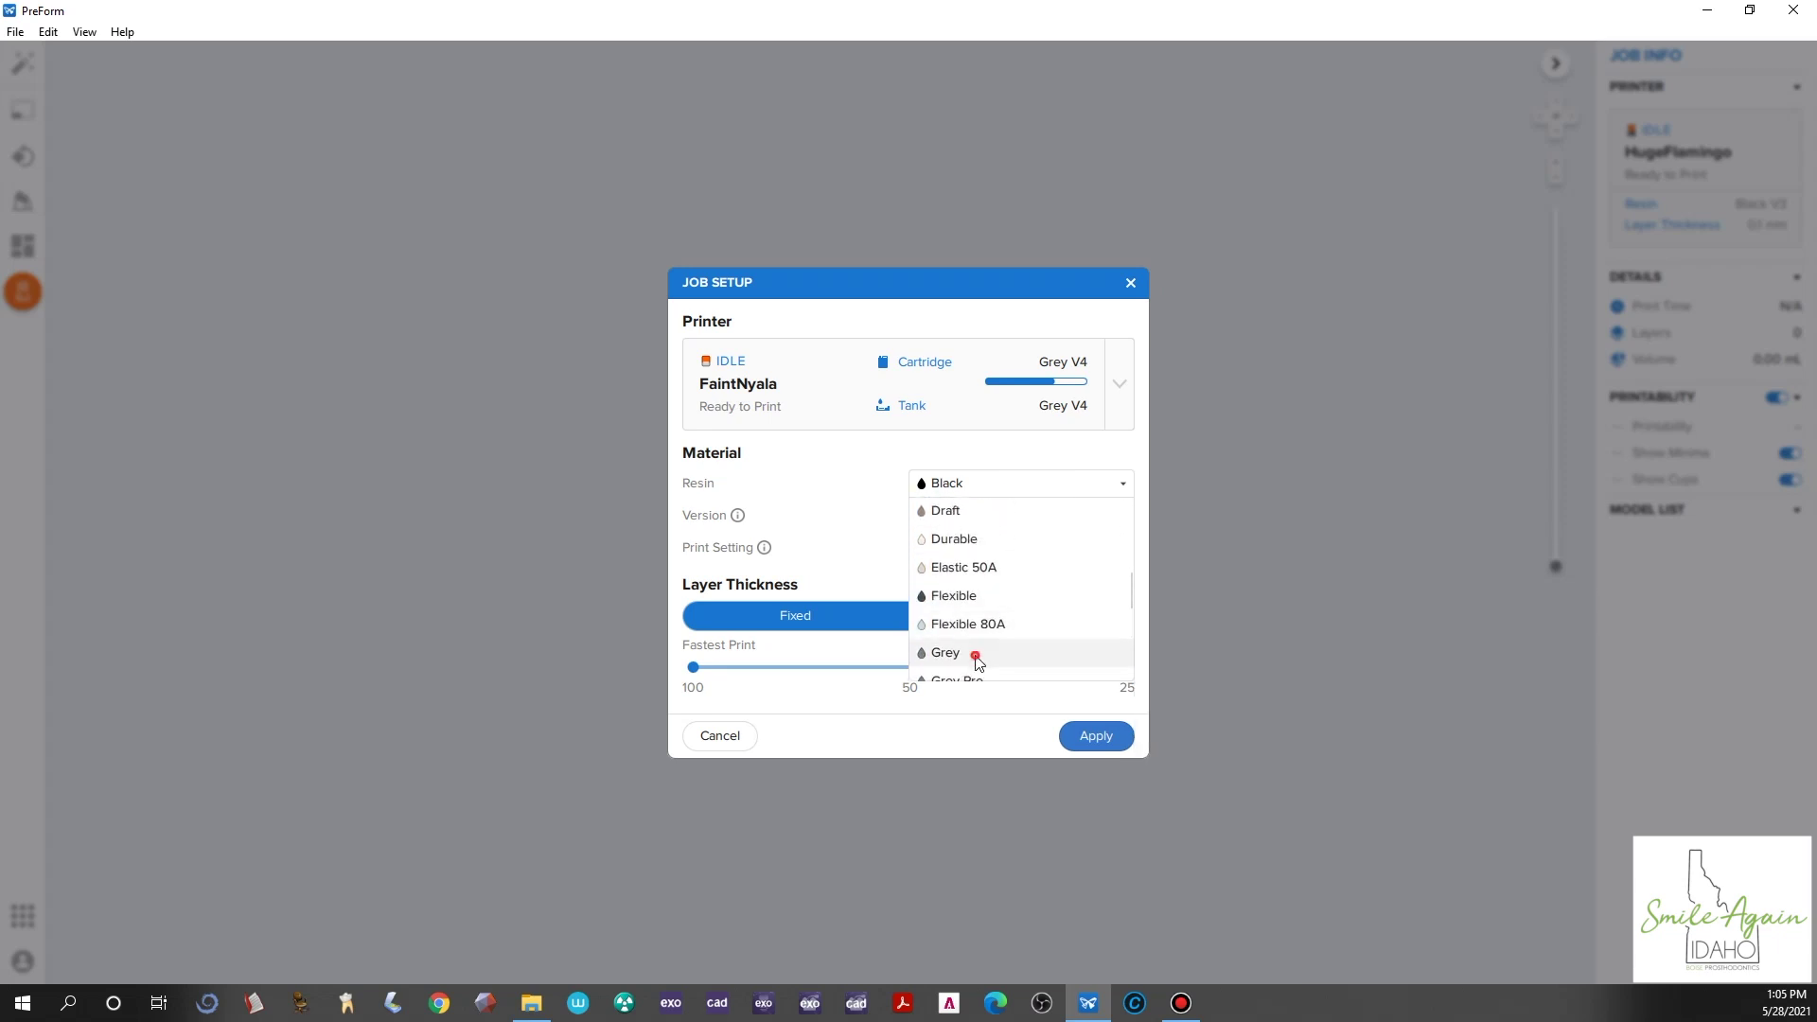
pyautogui.click(975, 653)
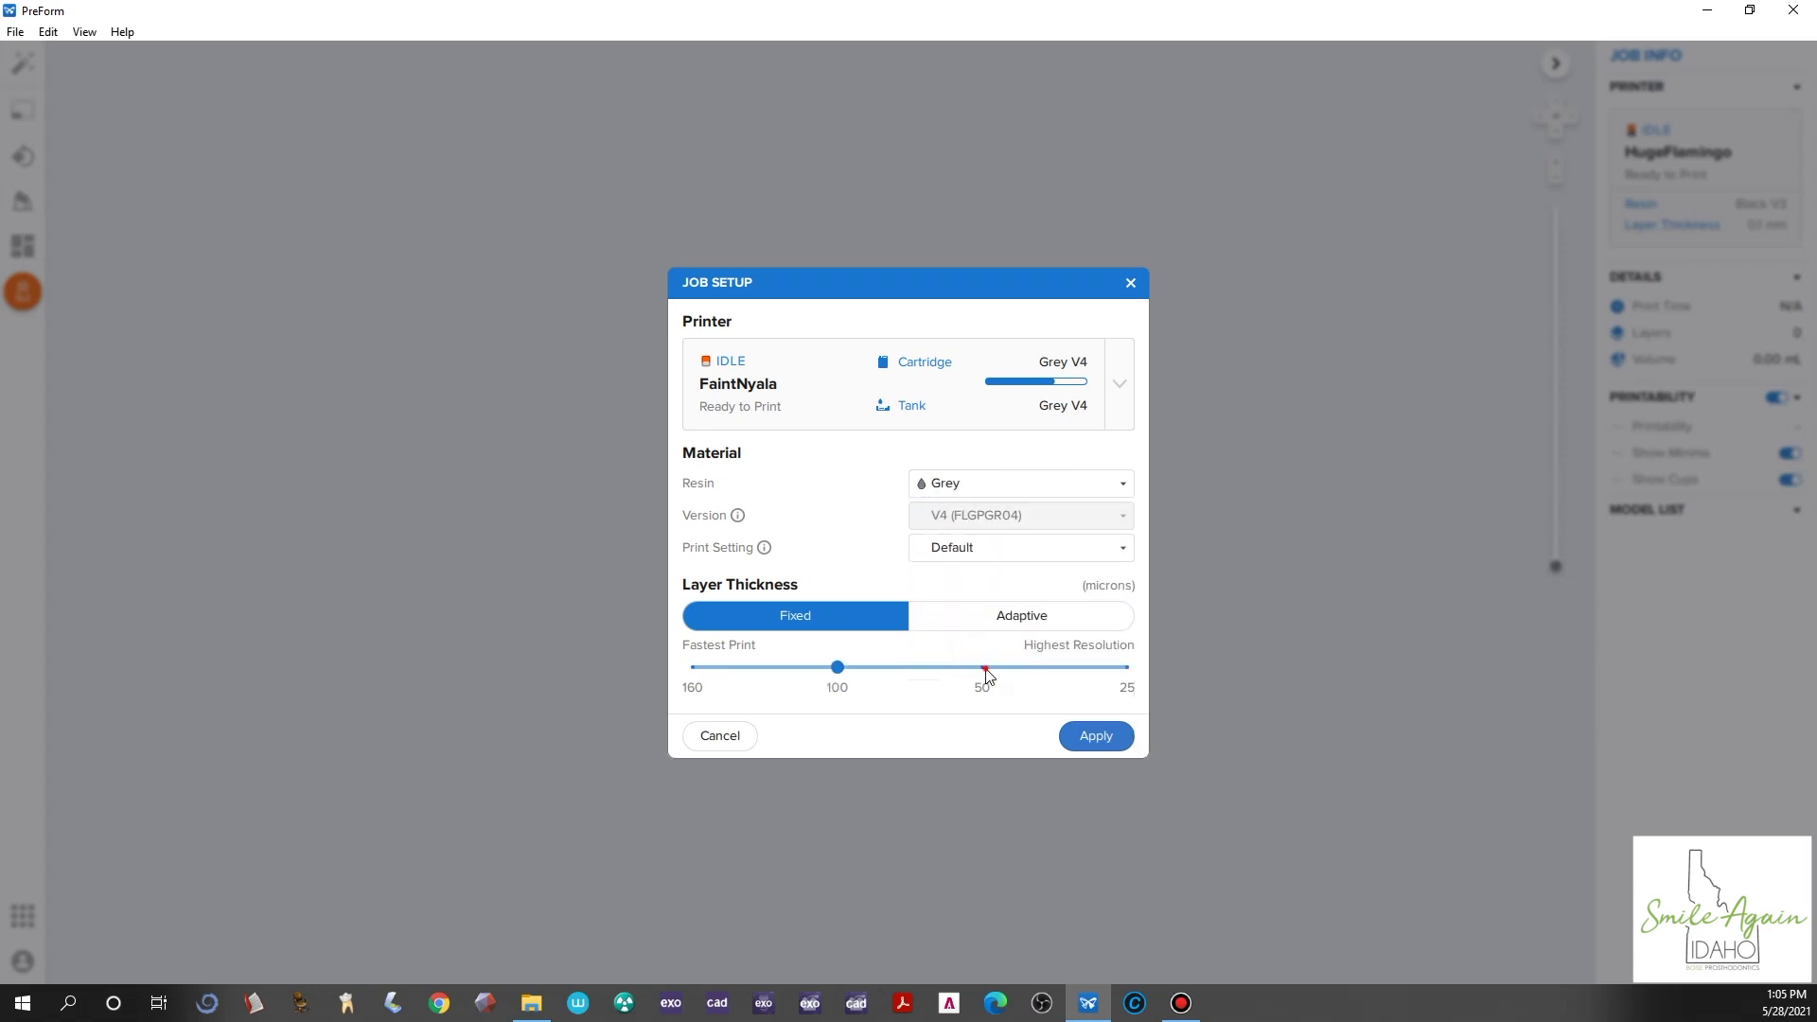
pyautogui.click(985, 668)
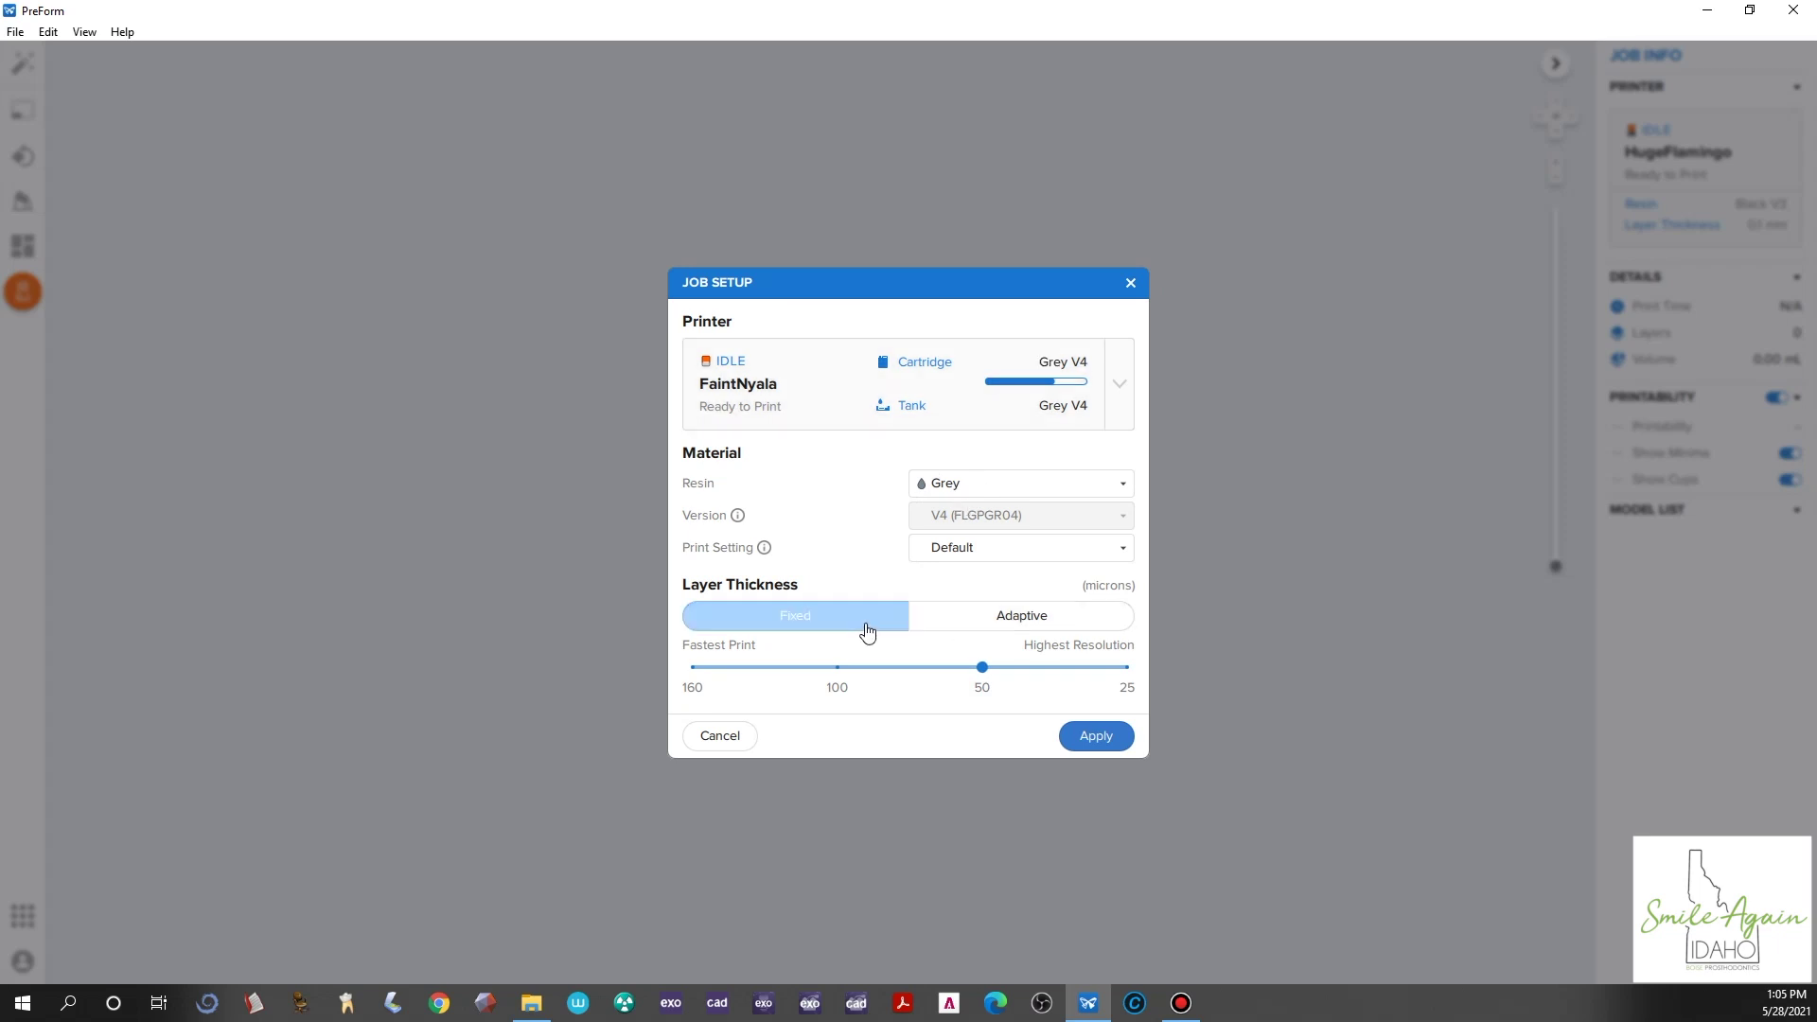
pyautogui.click(1096, 736)
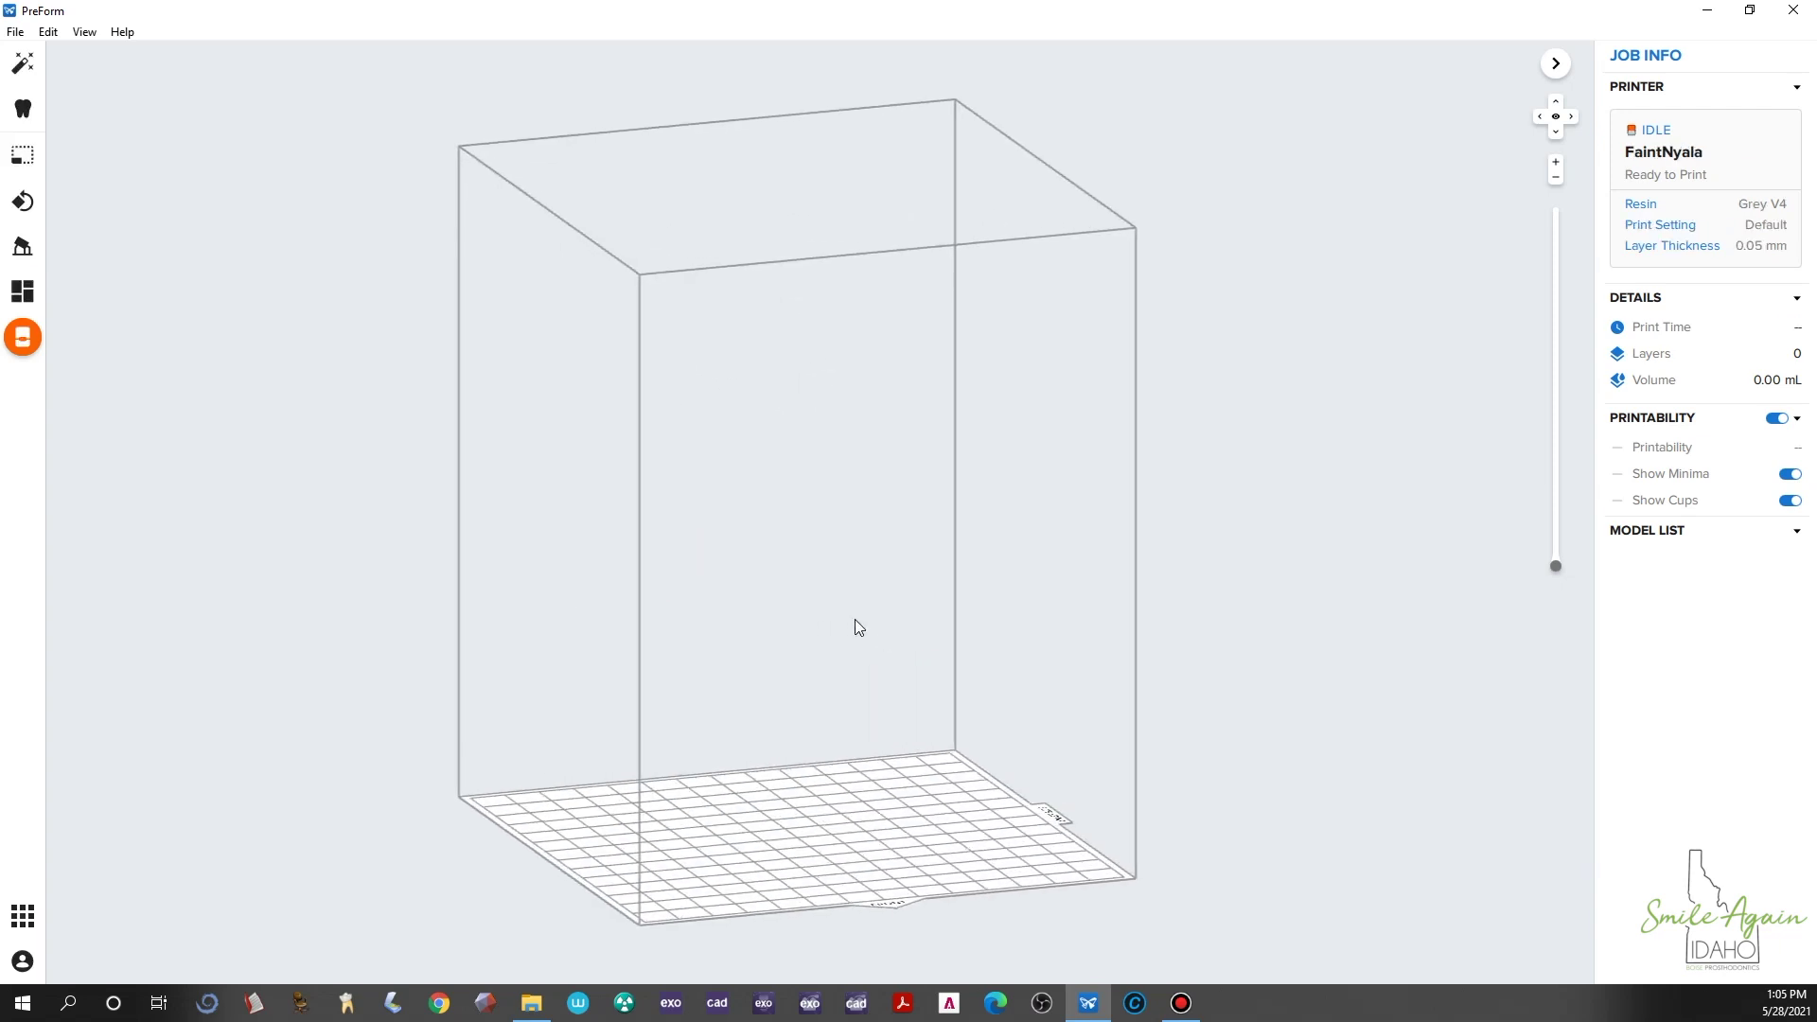
pyautogui.scroll(-5, 855, 622)
pyautogui.scroll(6, 854, 620)
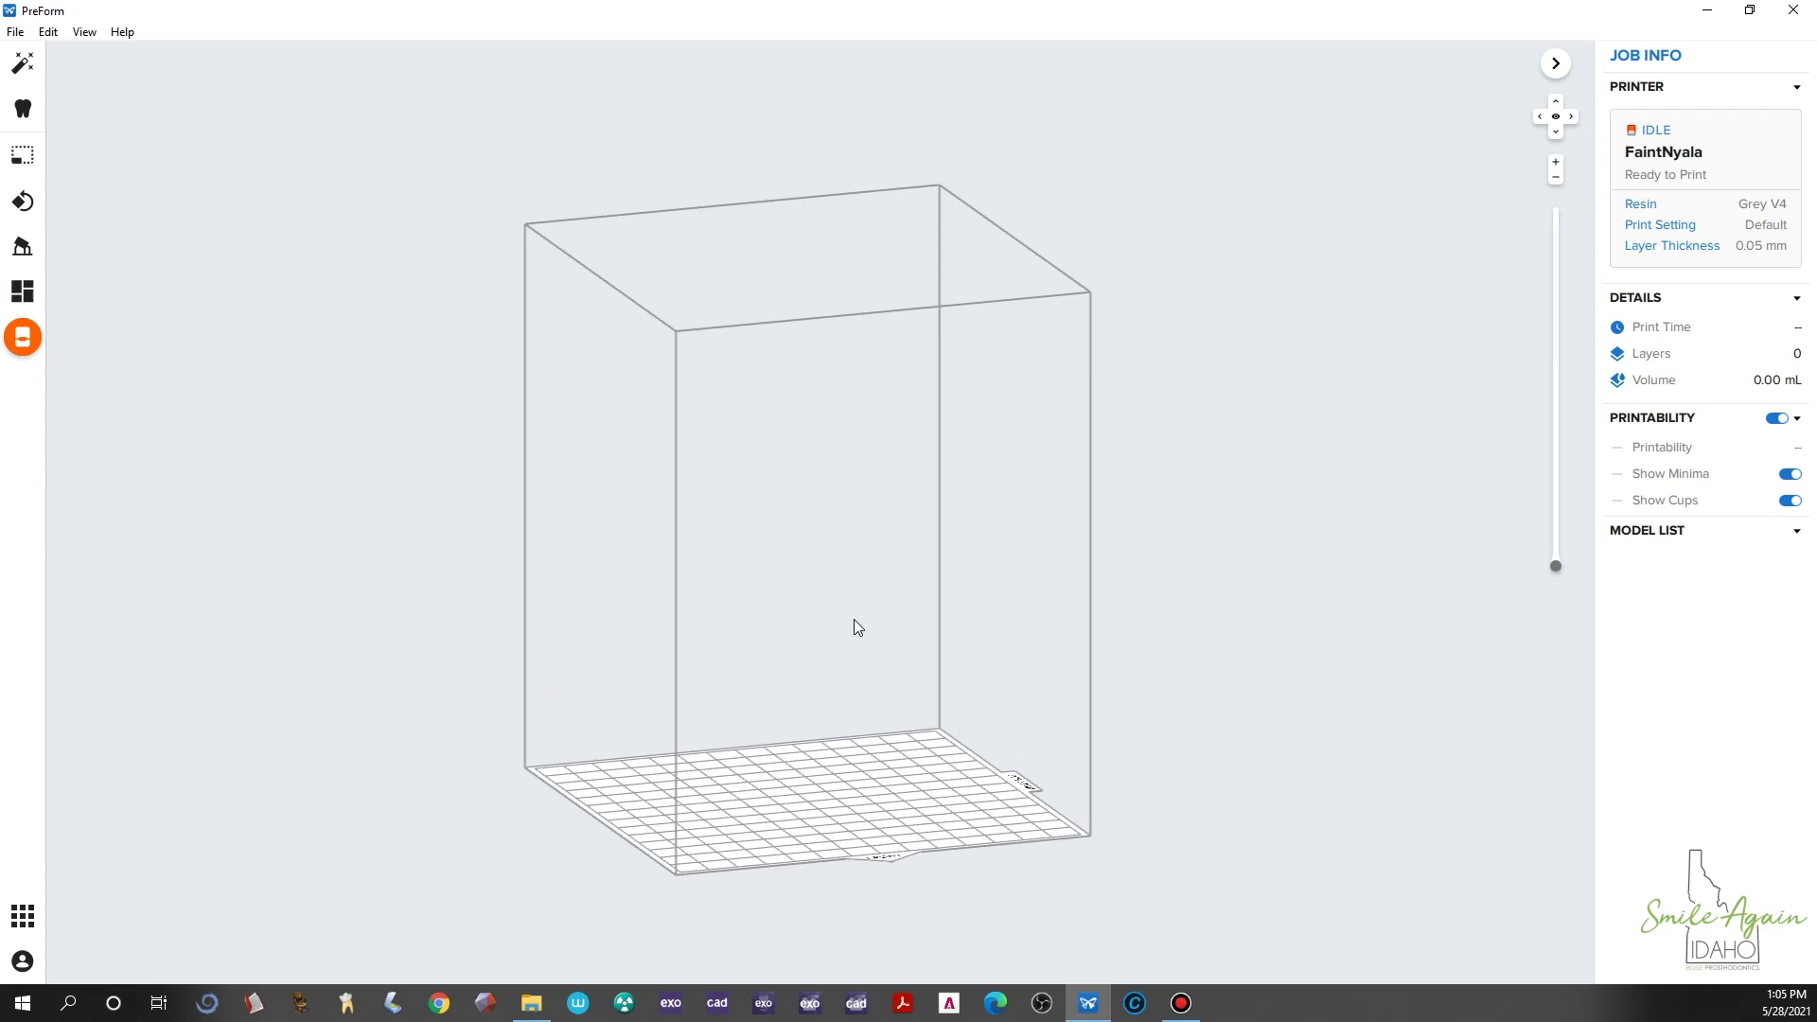
pyautogui.scroll(-3, 854, 620)
pyautogui.scroll(-2, 854, 620)
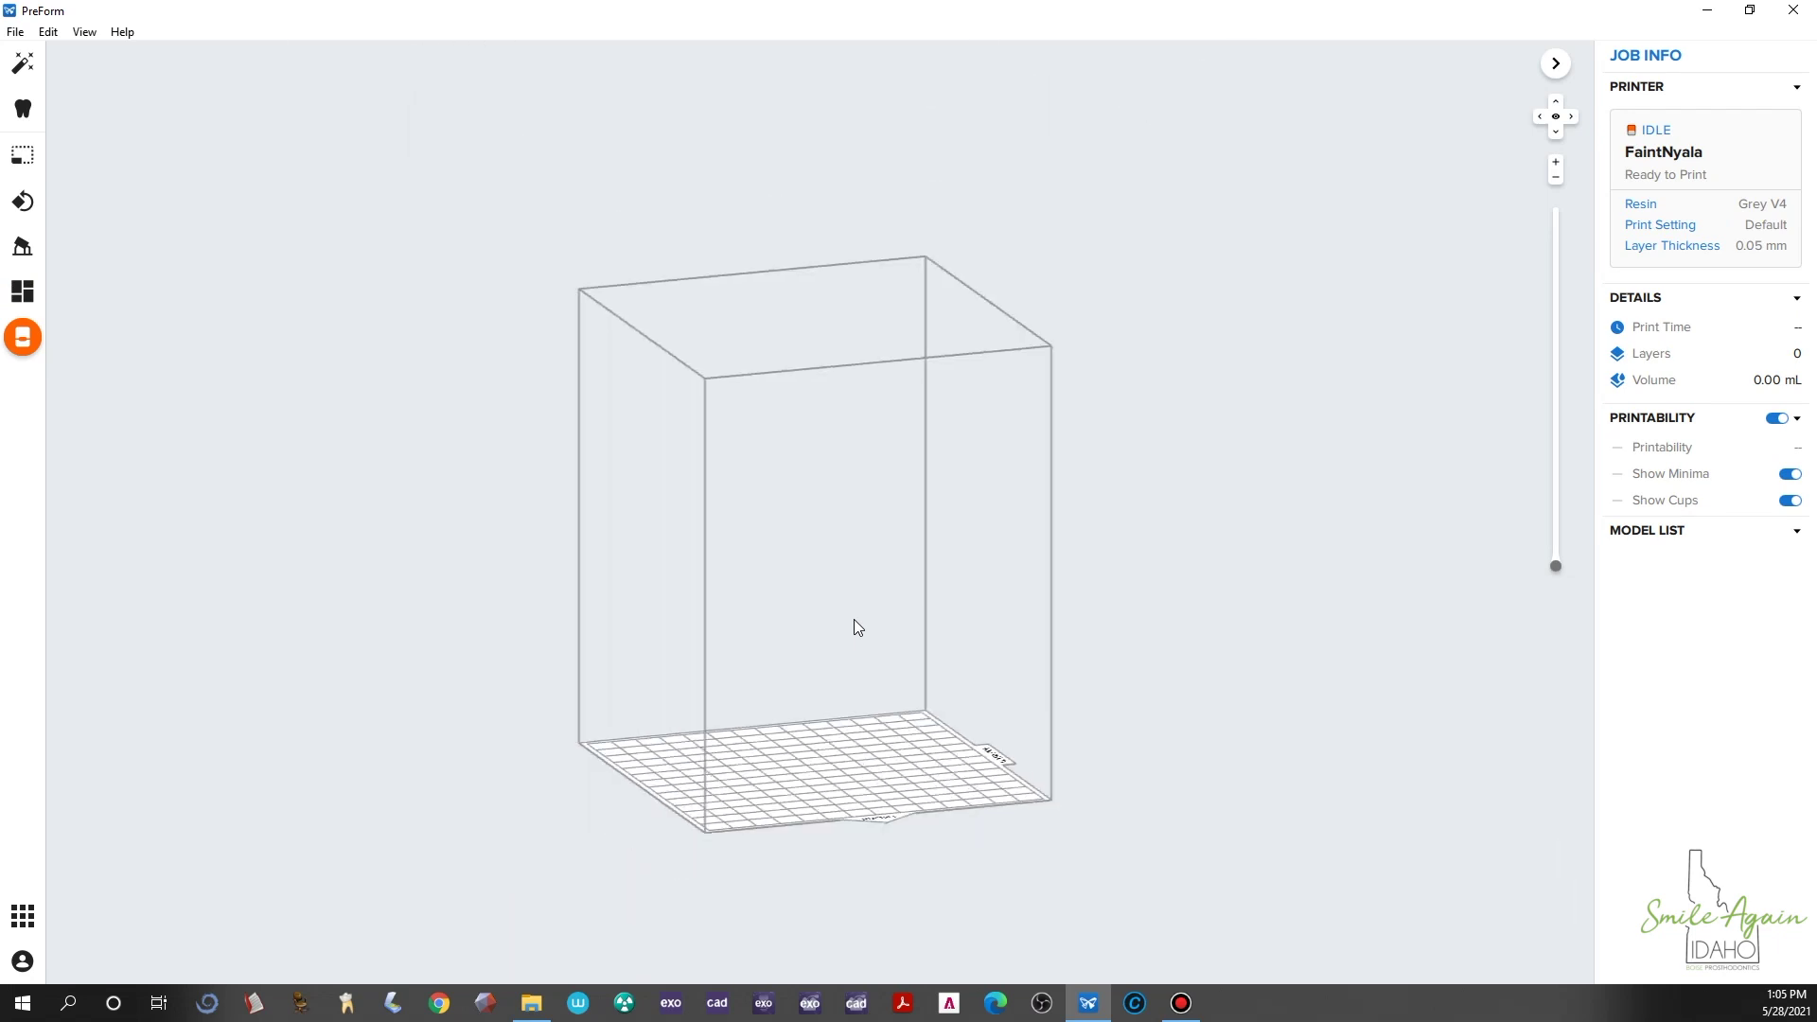
pyautogui.scroll(2, 854, 621)
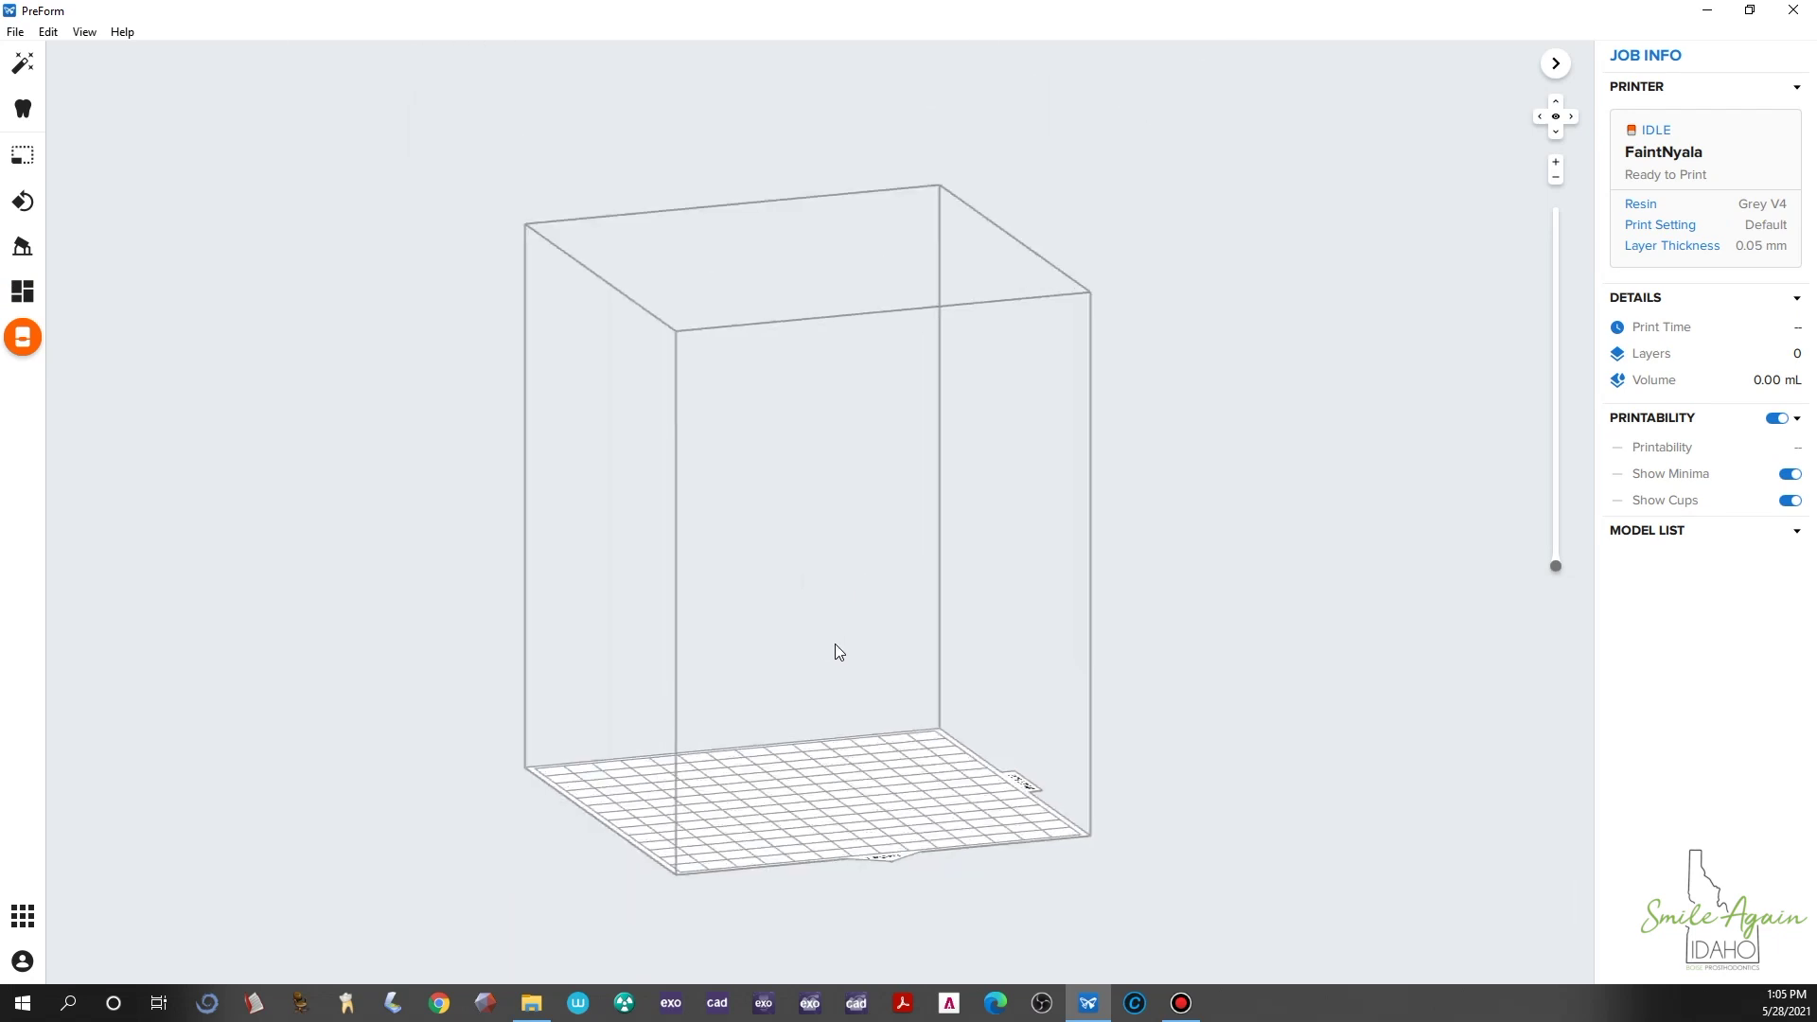
pyautogui.moveTo(836, 646); pyautogui.dragTo(820, 531, button='middle')
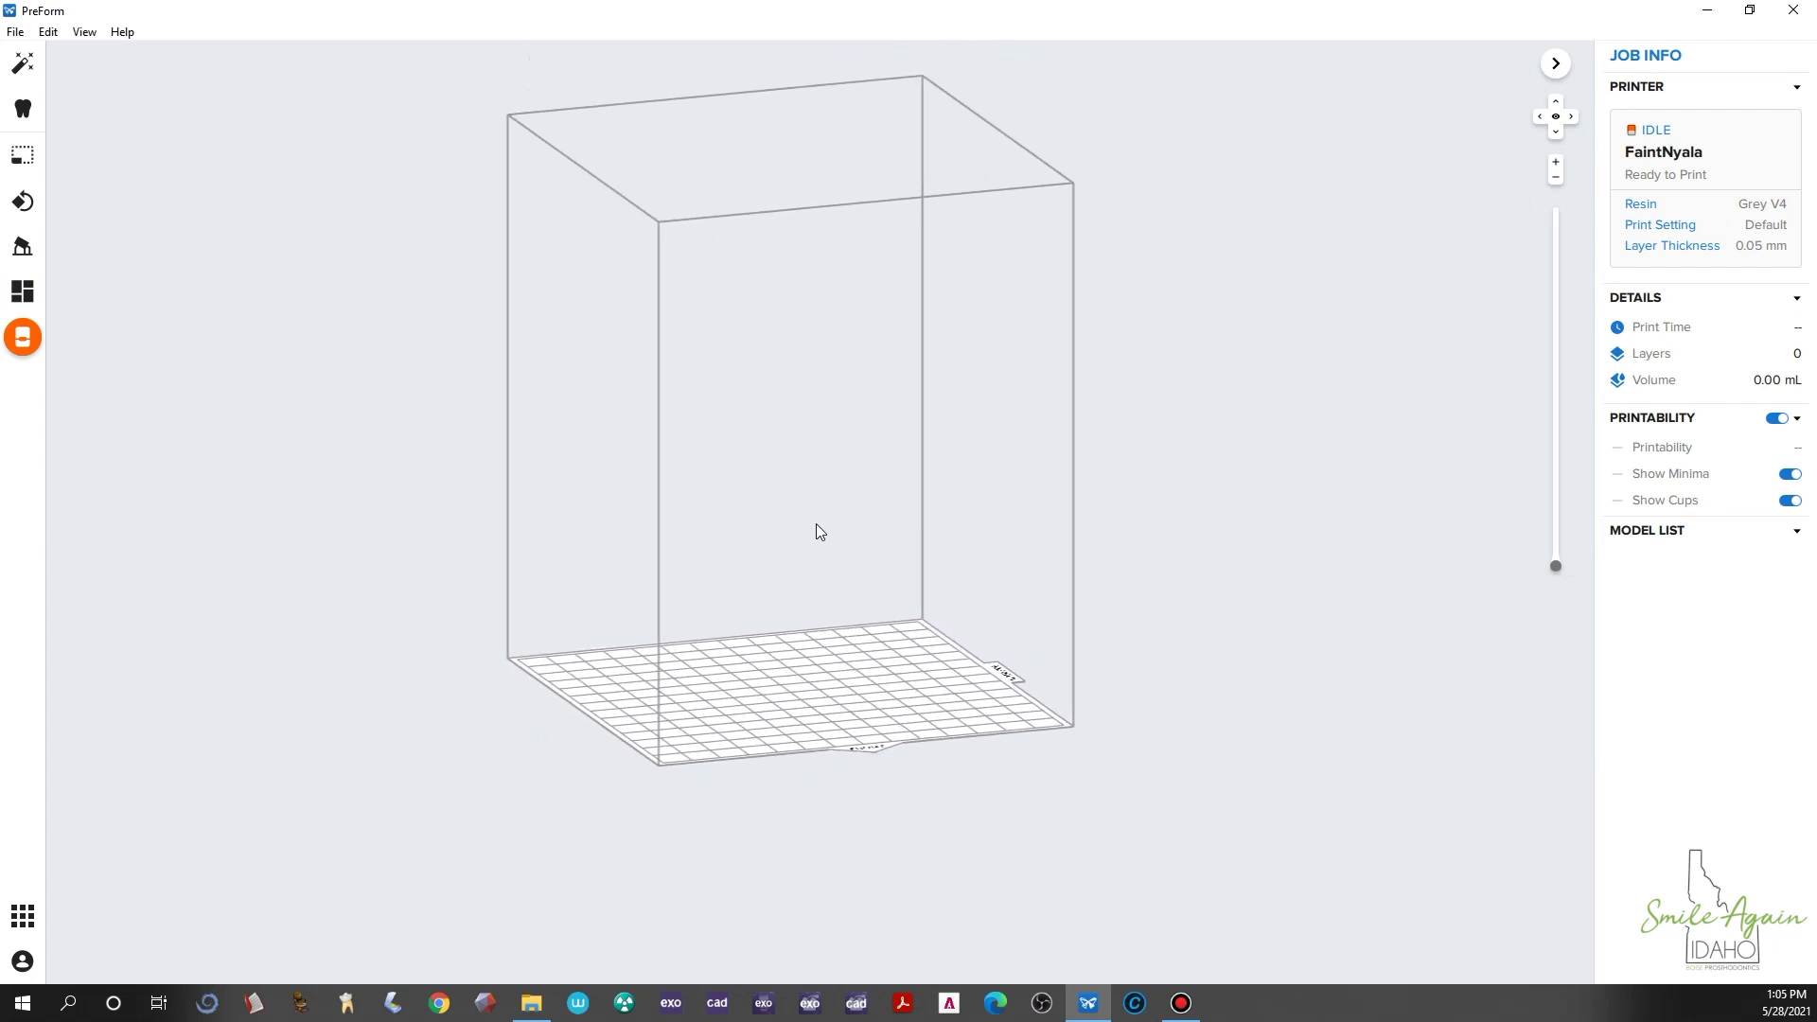
pyautogui.moveTo(814, 526); pyautogui.dragTo(729, 509, button='right')
pyautogui.moveTo(728, 504); pyautogui.dragTo(916, 724)
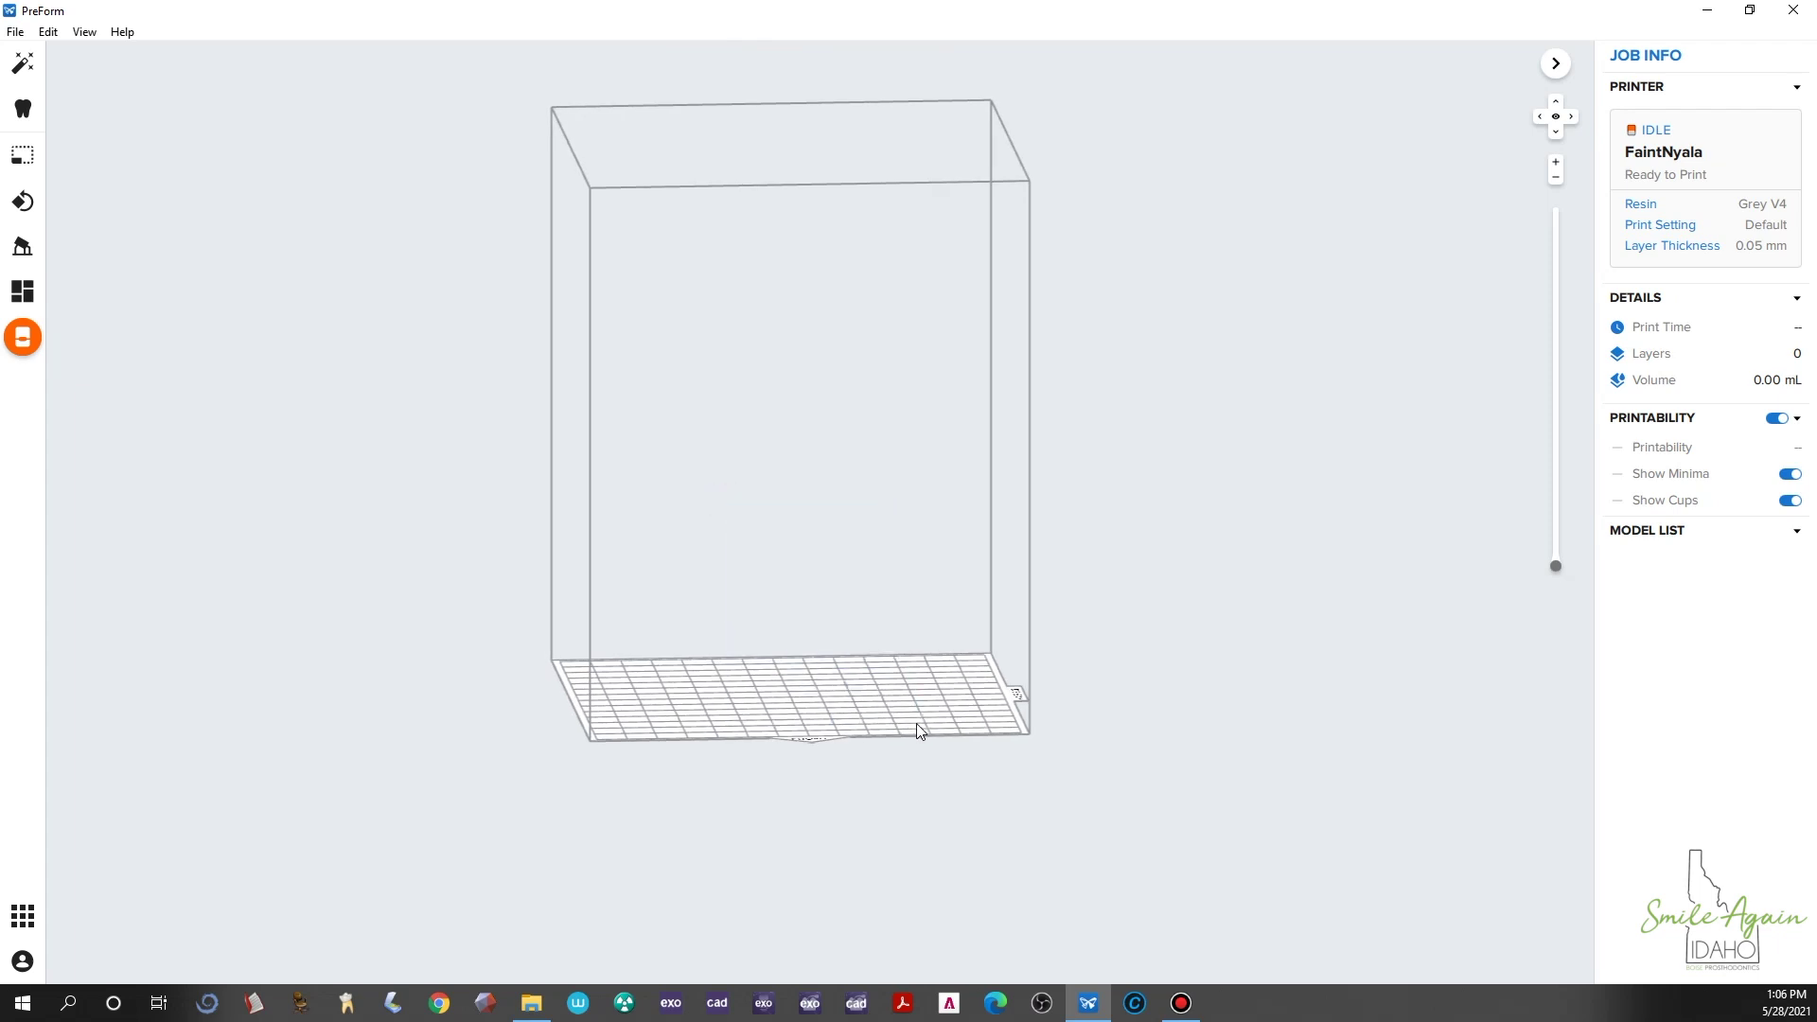
pyautogui.moveTo(916, 727)
pyautogui.mouseDown(button='right')
pyautogui.moveTo(909, 701)
pyautogui.moveTo(946, 672)
pyautogui.moveTo(897, 679)
pyautogui.moveTo(898, 751)
pyautogui.mouseUp(button='right')
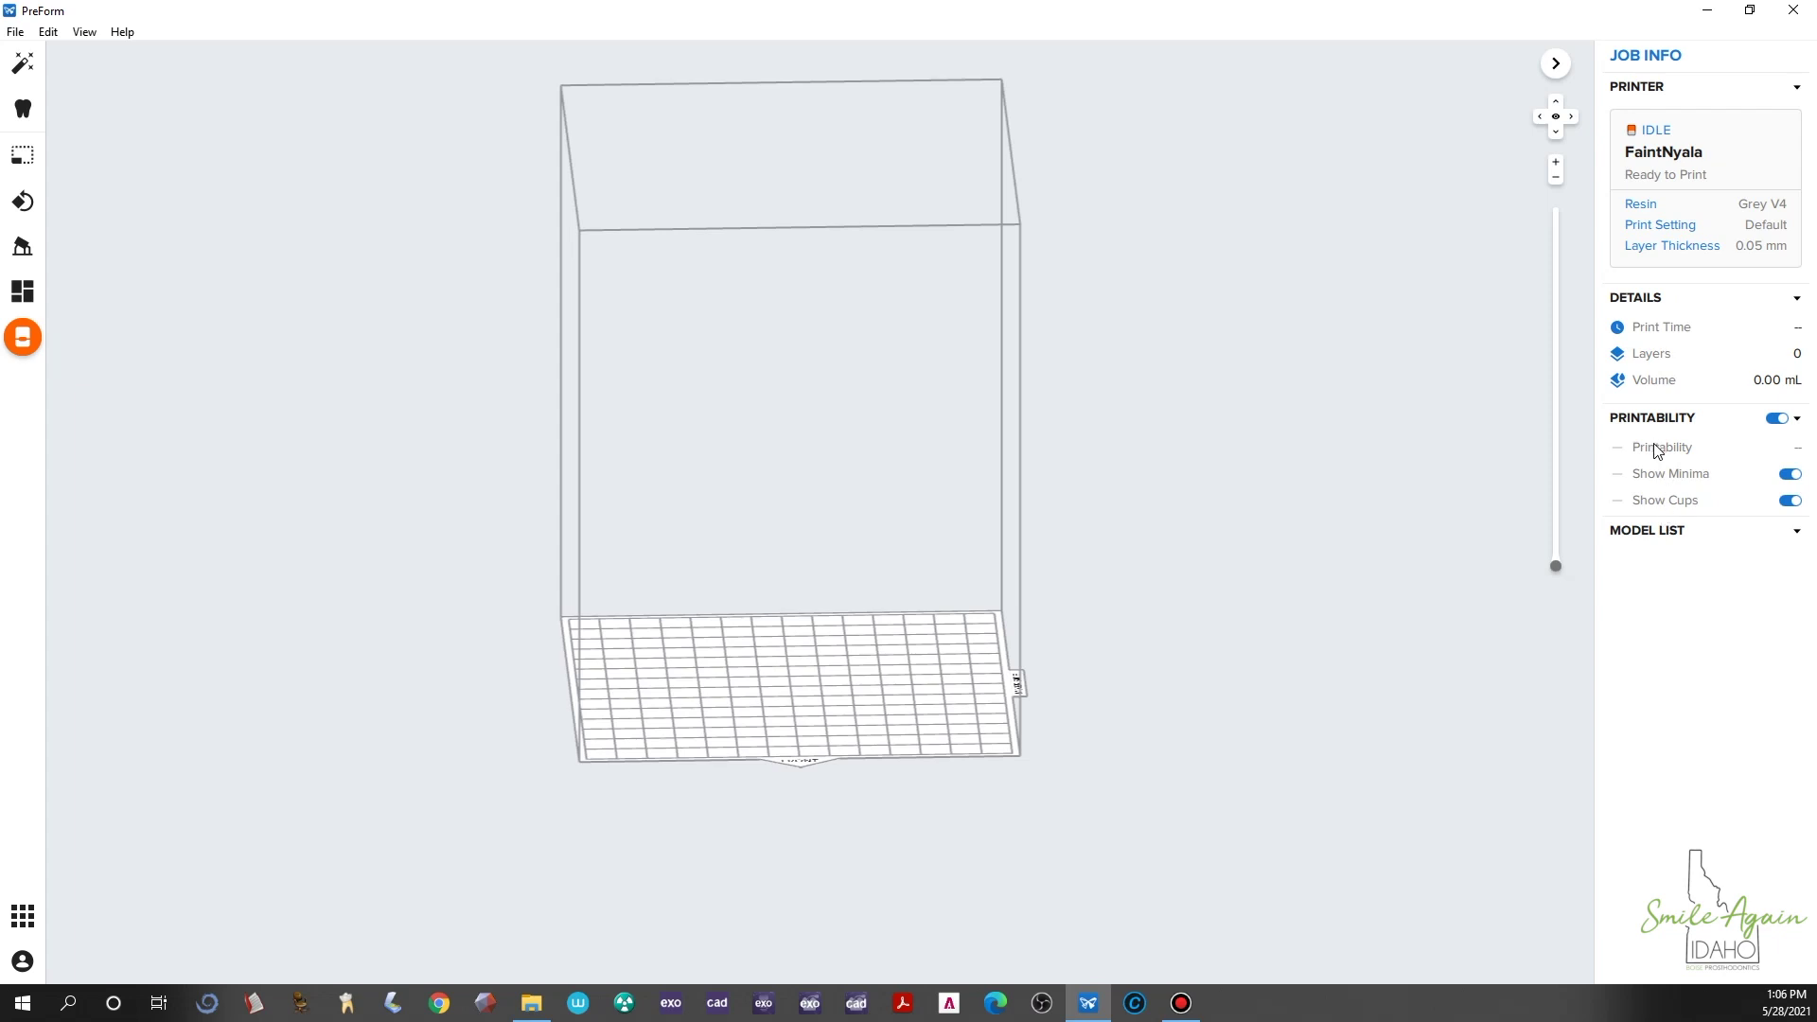
pyautogui.moveTo(741, 647); pyautogui.dragTo(861, 602, button='right')
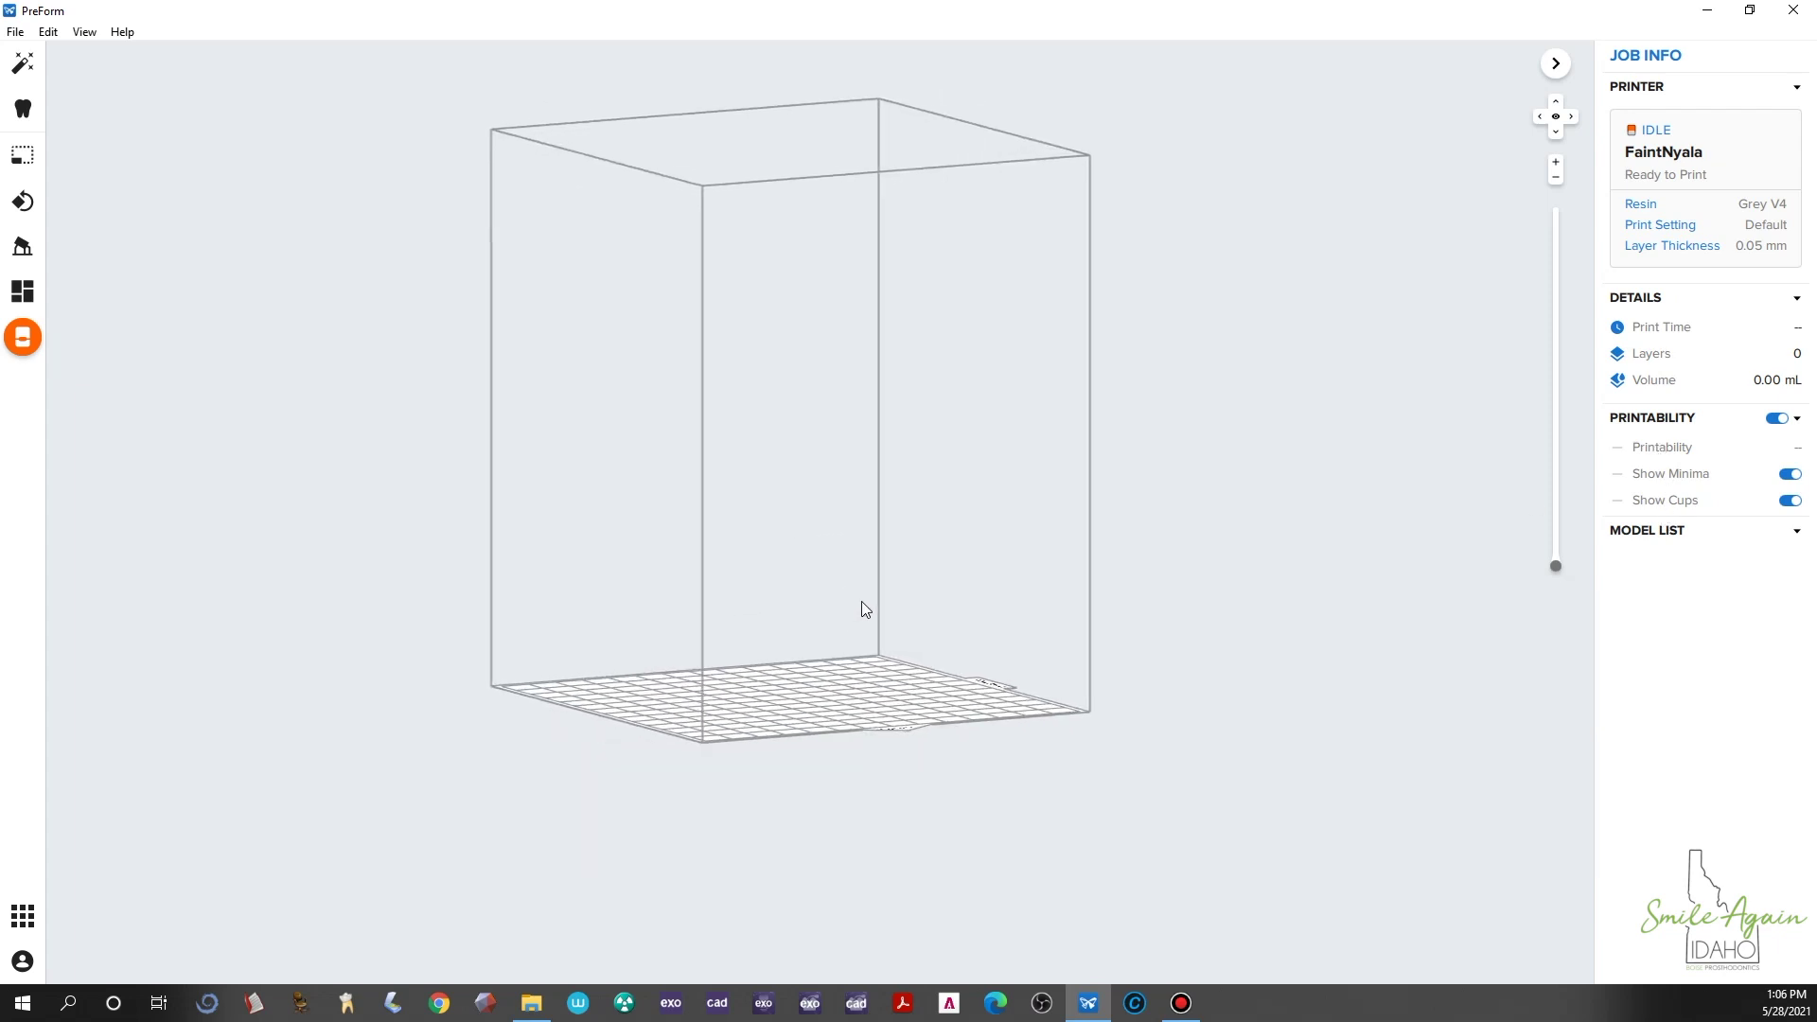
# - Start the Scan to Model dental wizard and import UpperJawScan.stl
pyautogui.click(29, 111)
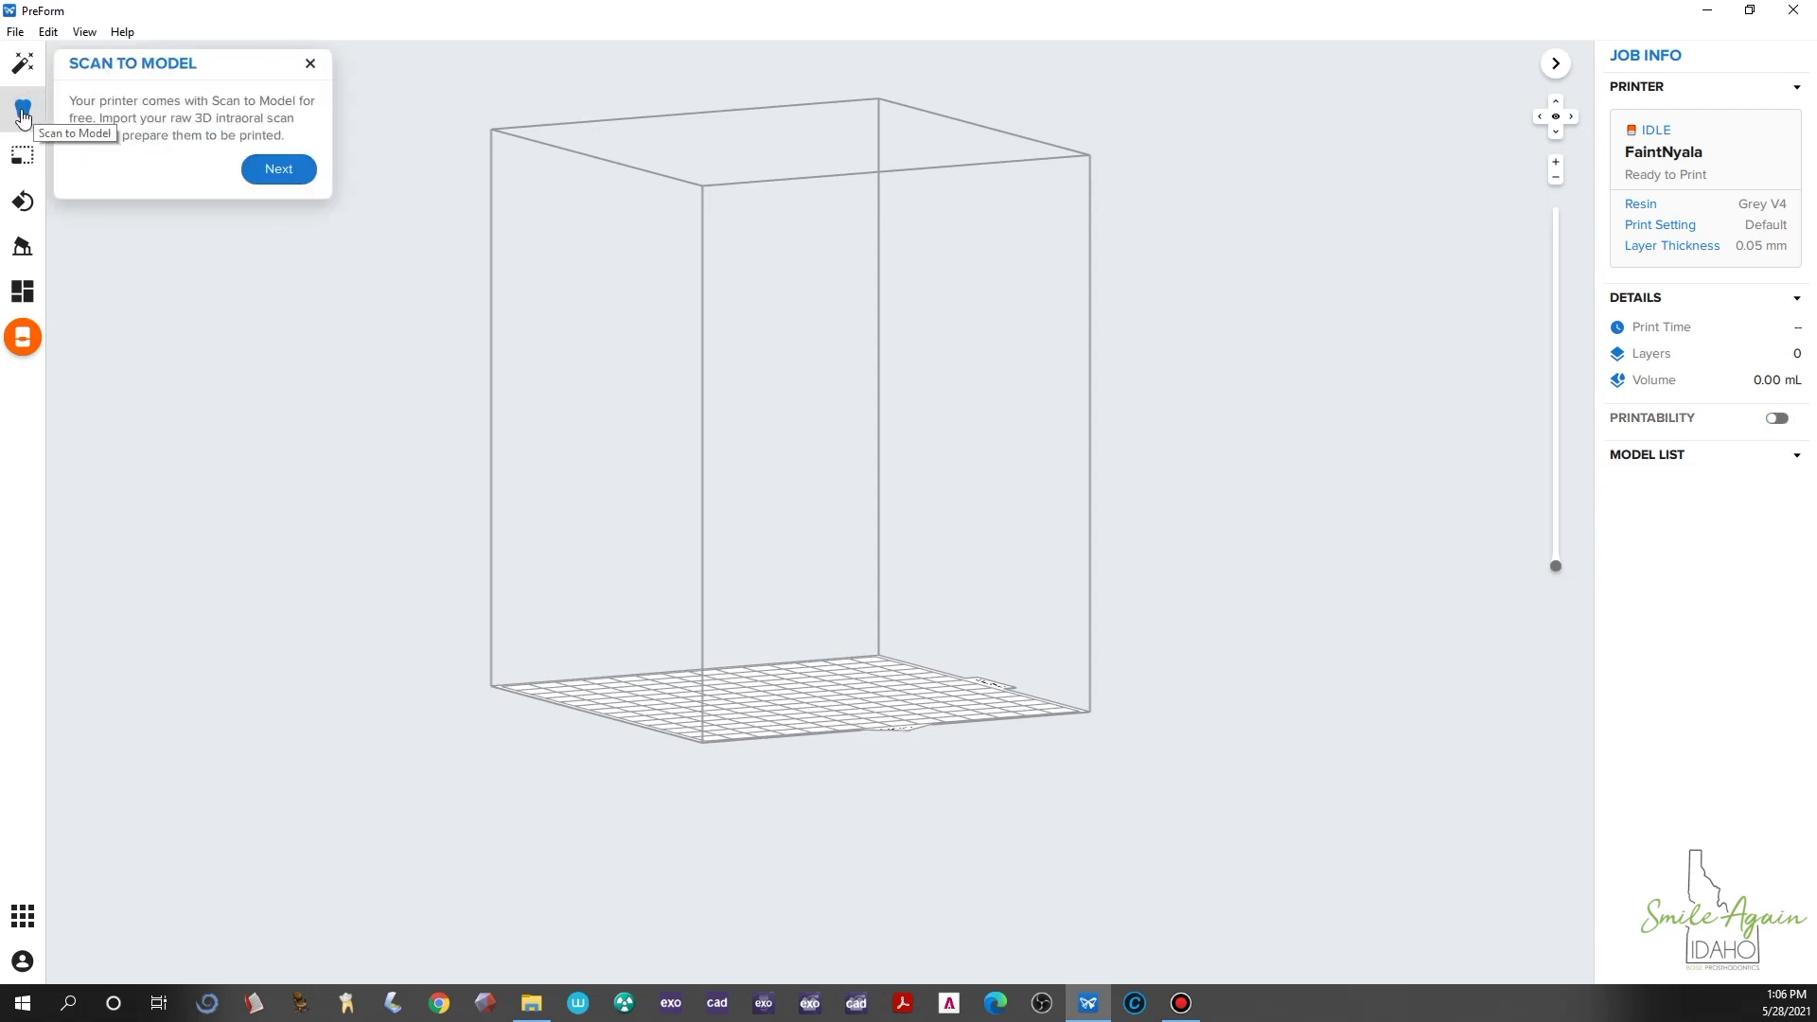
pyautogui.click(272, 174)
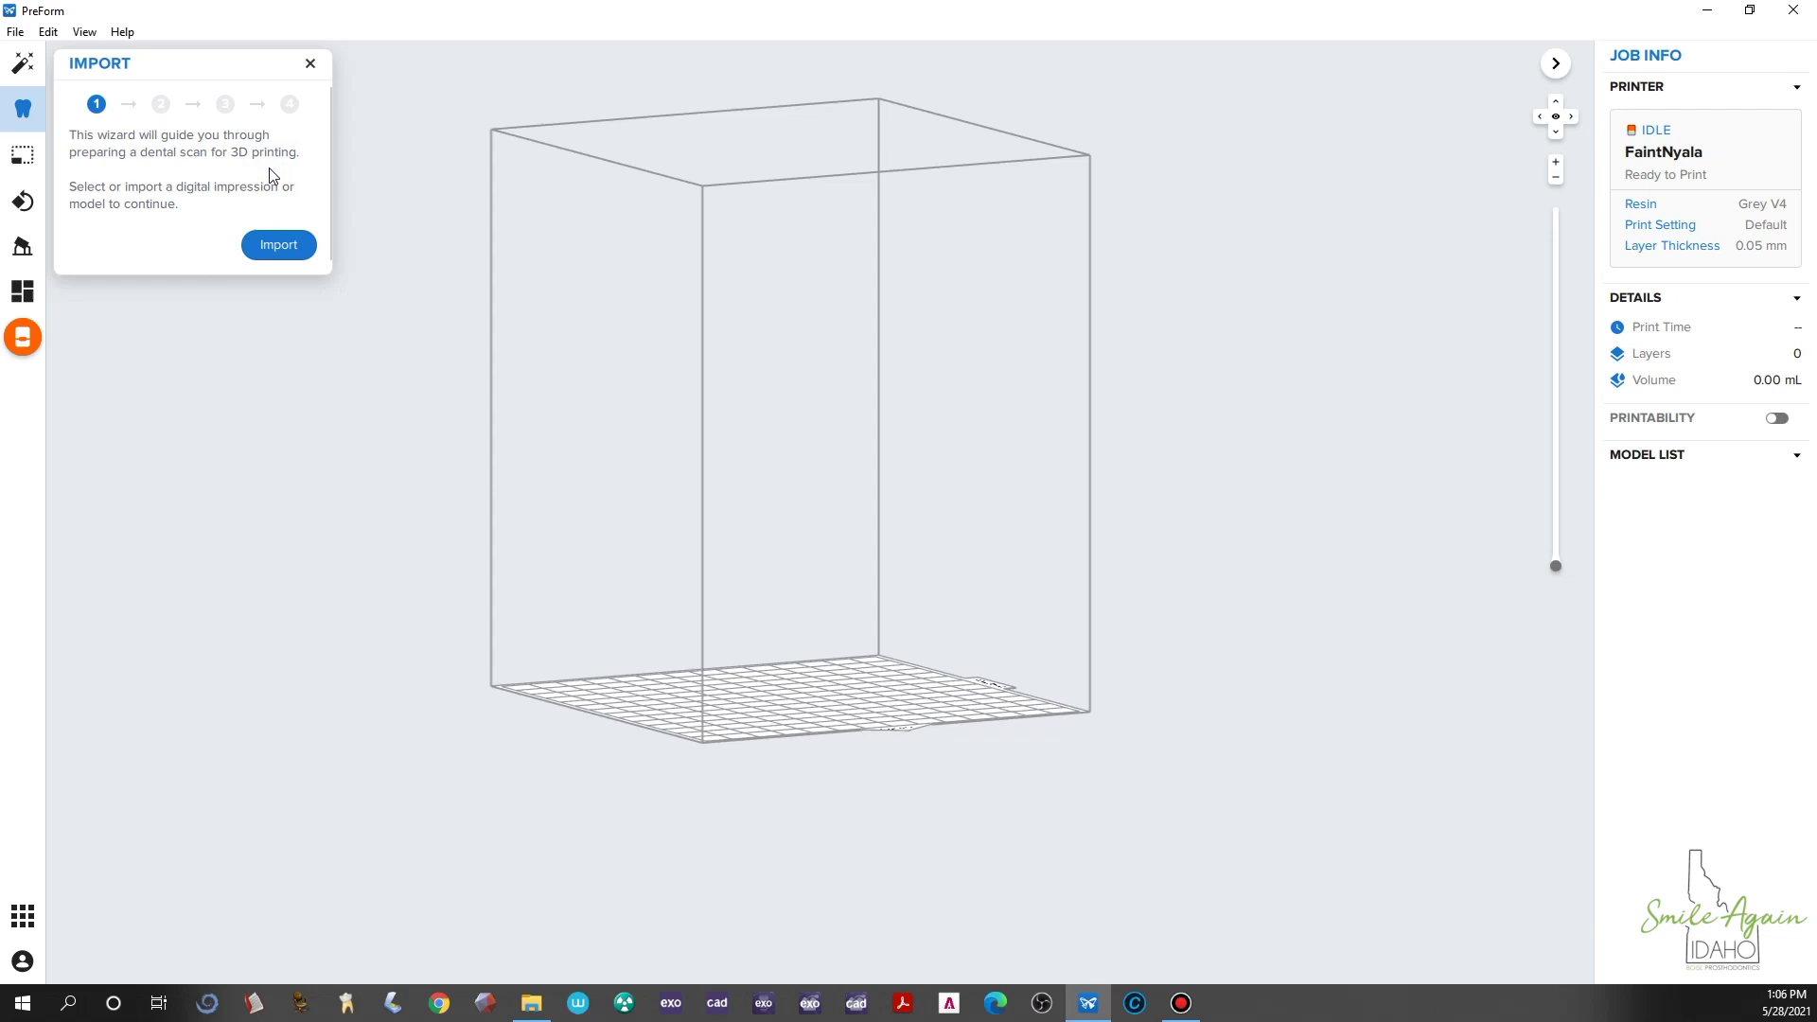
pyautogui.click(284, 248)
pyautogui.click(449, 50)
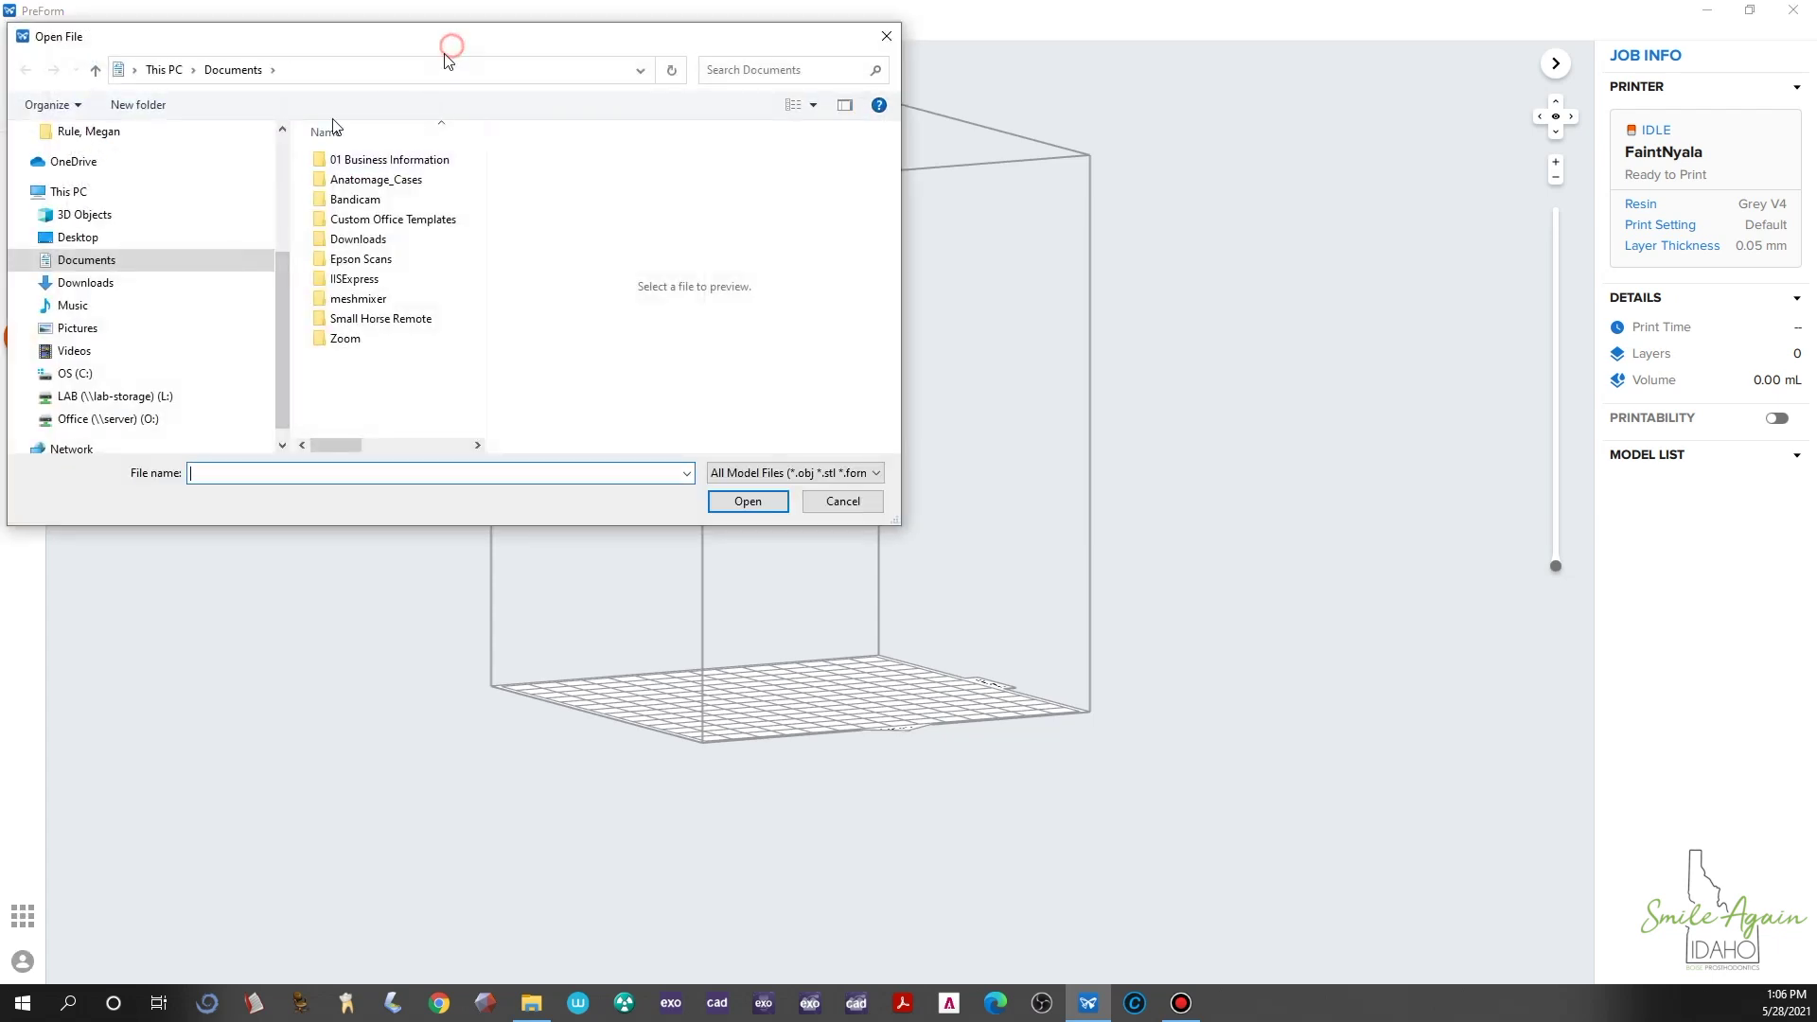
pyautogui.press('Escape')
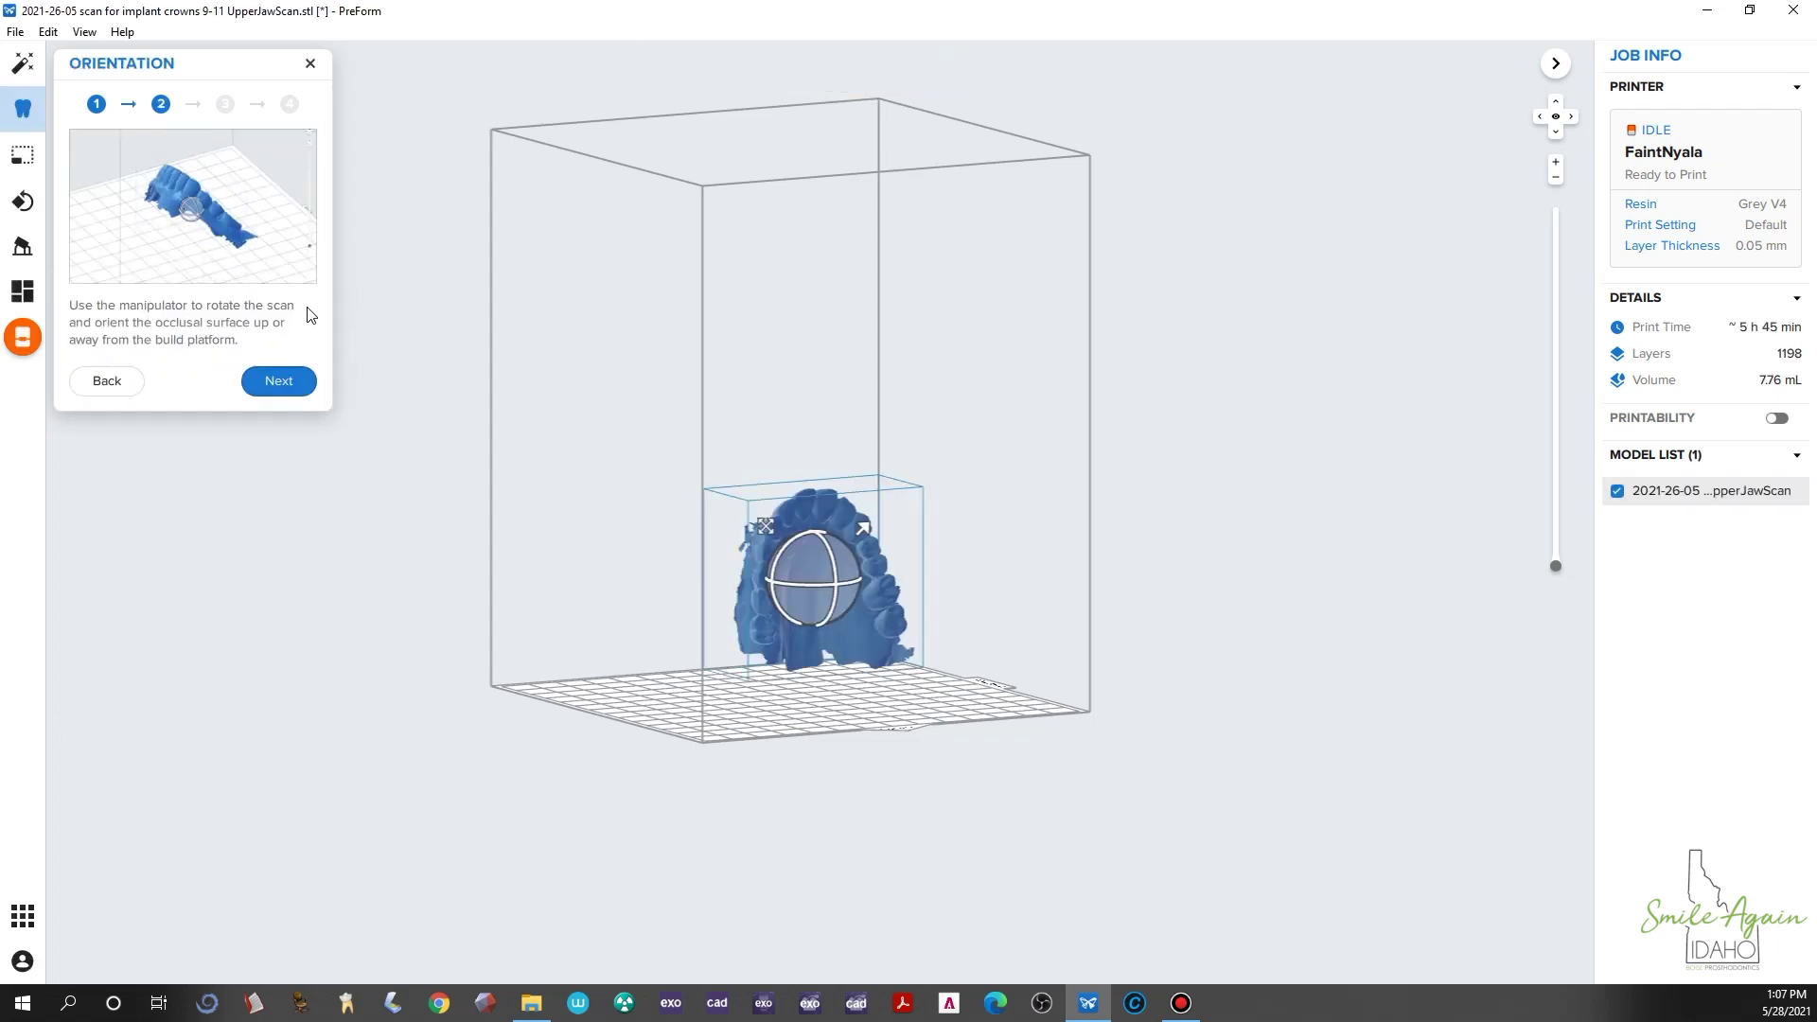
# - Rotate the upper jaw scan flat, occlusal surface up, and advance to the Trim step
pyautogui.moveTo(568, 629); pyautogui.dragTo(857, 610, button='right')
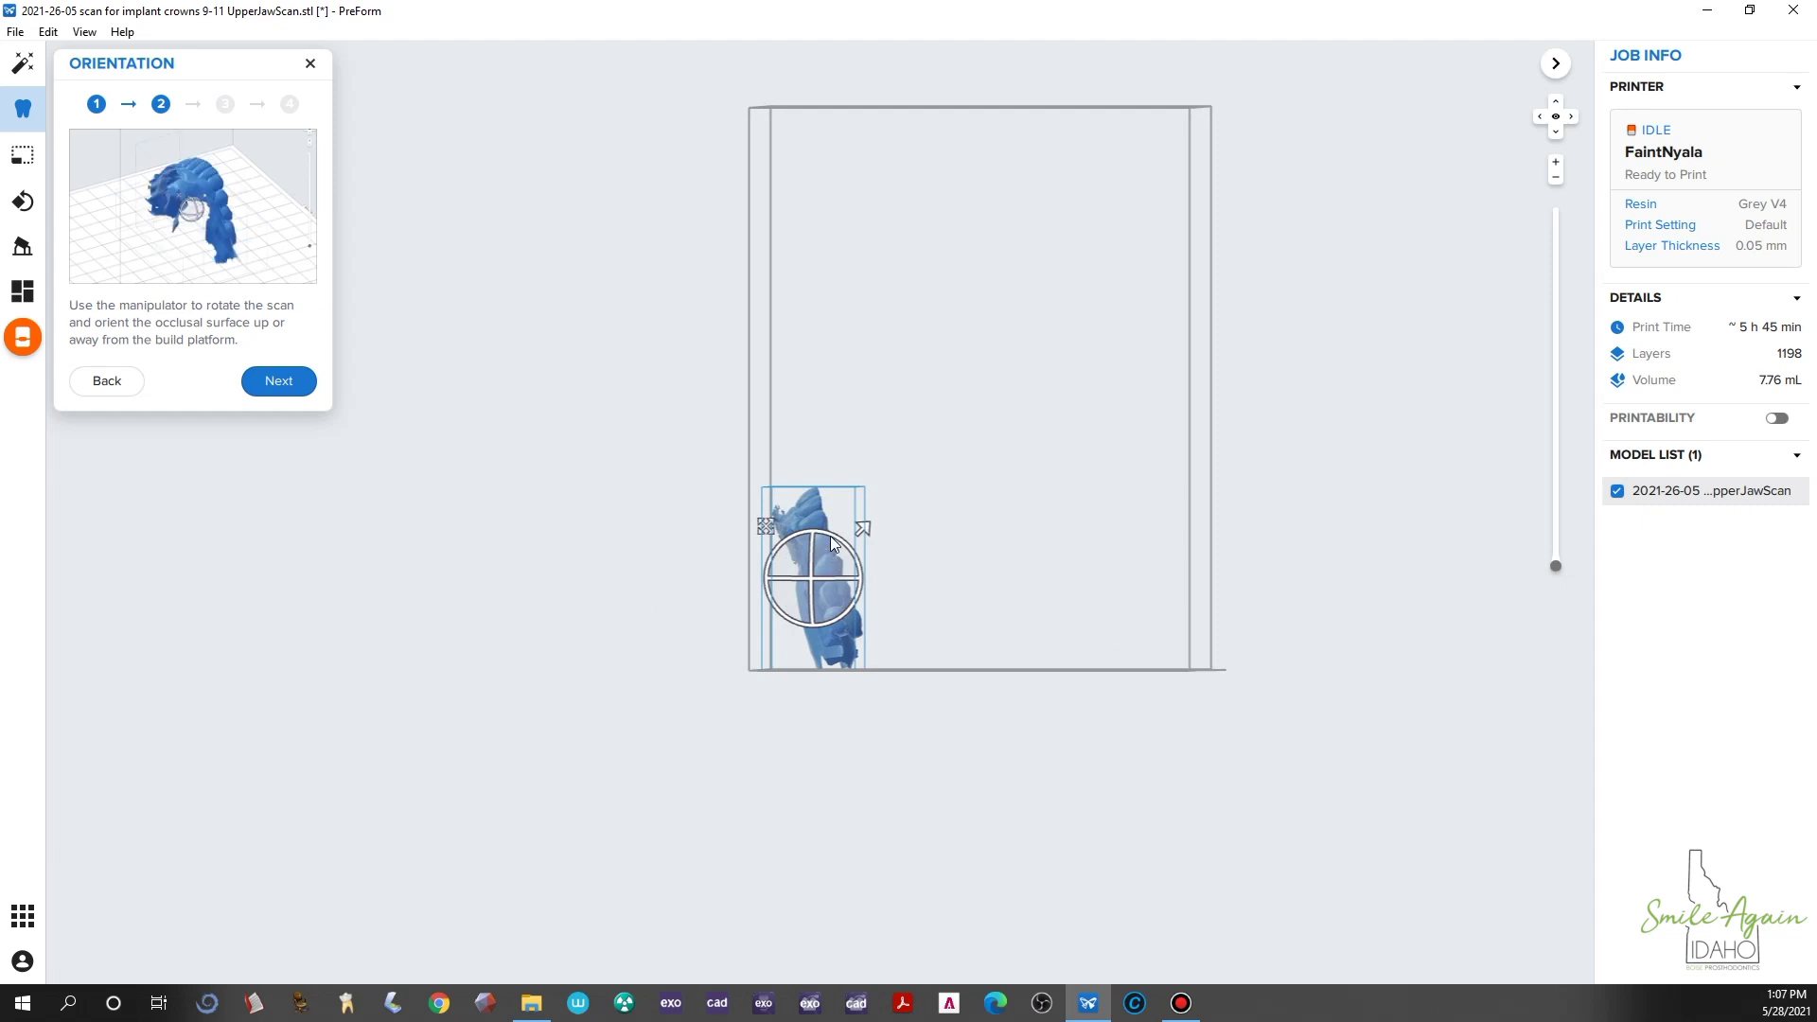
pyautogui.moveTo(820, 537); pyautogui.dragTo(775, 541)
pyautogui.moveTo(751, 666); pyautogui.dragTo(1179, 672, button='right')
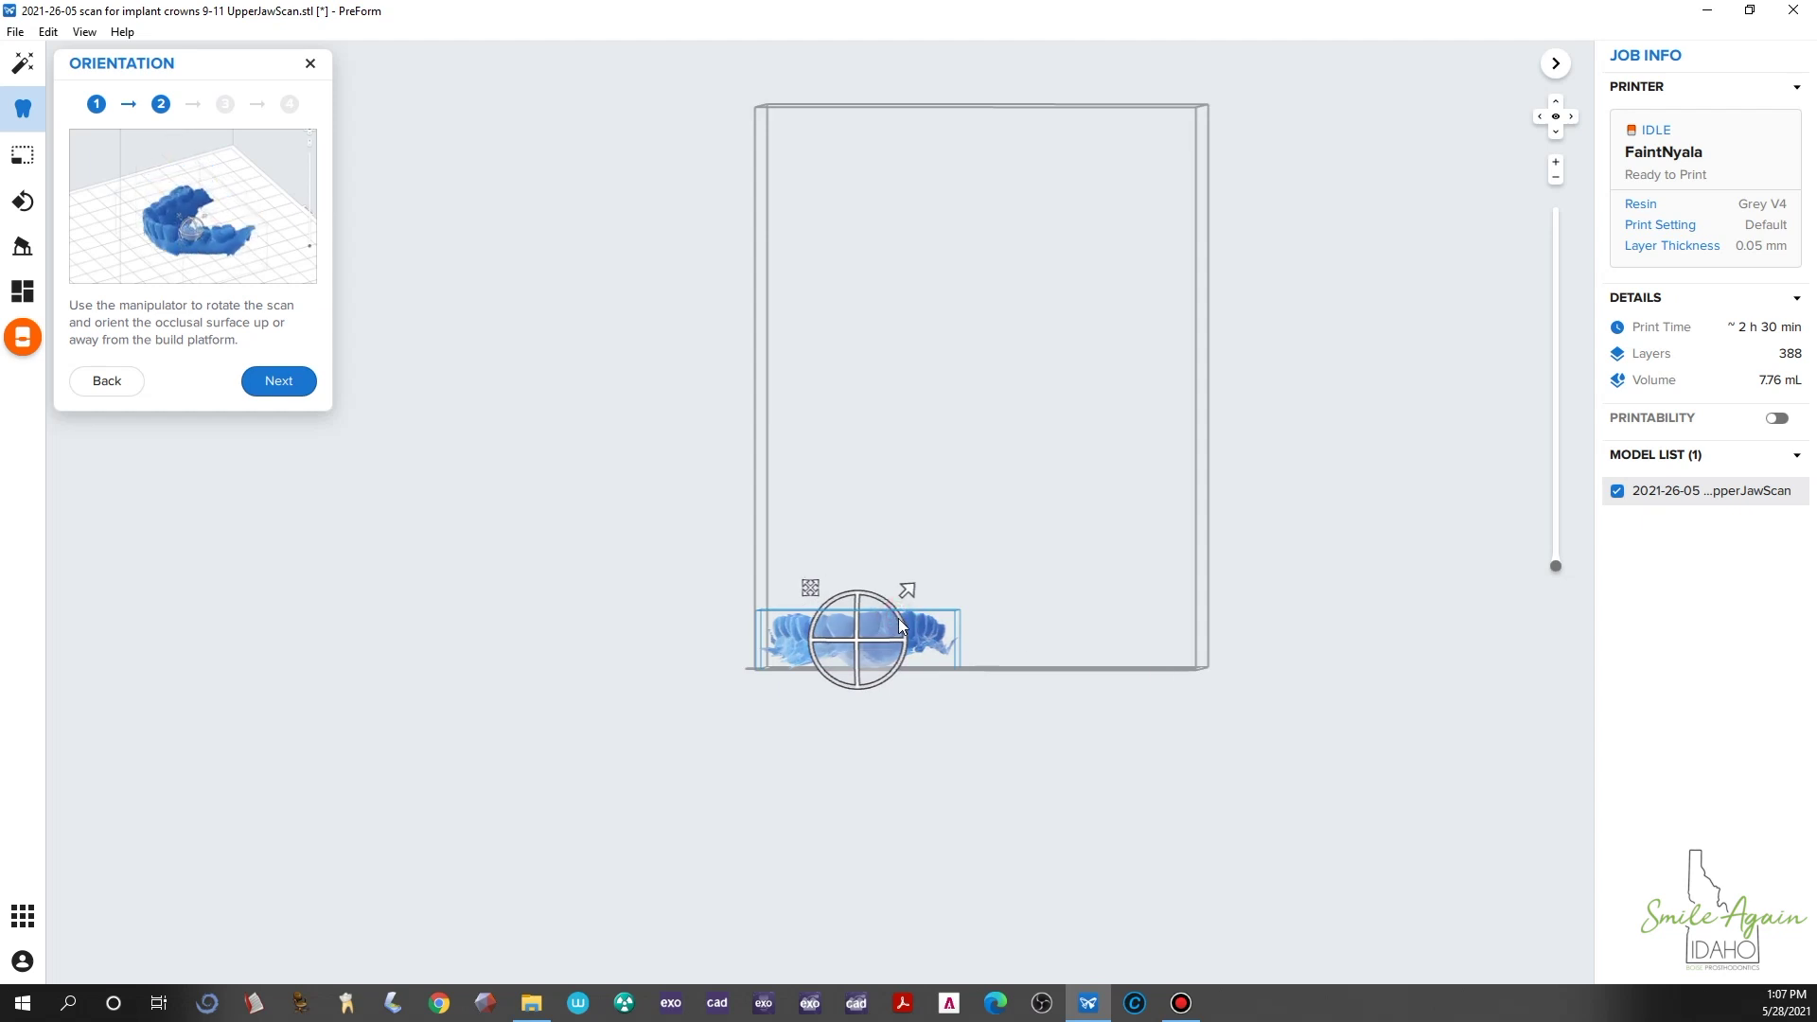
pyautogui.moveTo(899, 617); pyautogui.dragTo(901, 619)
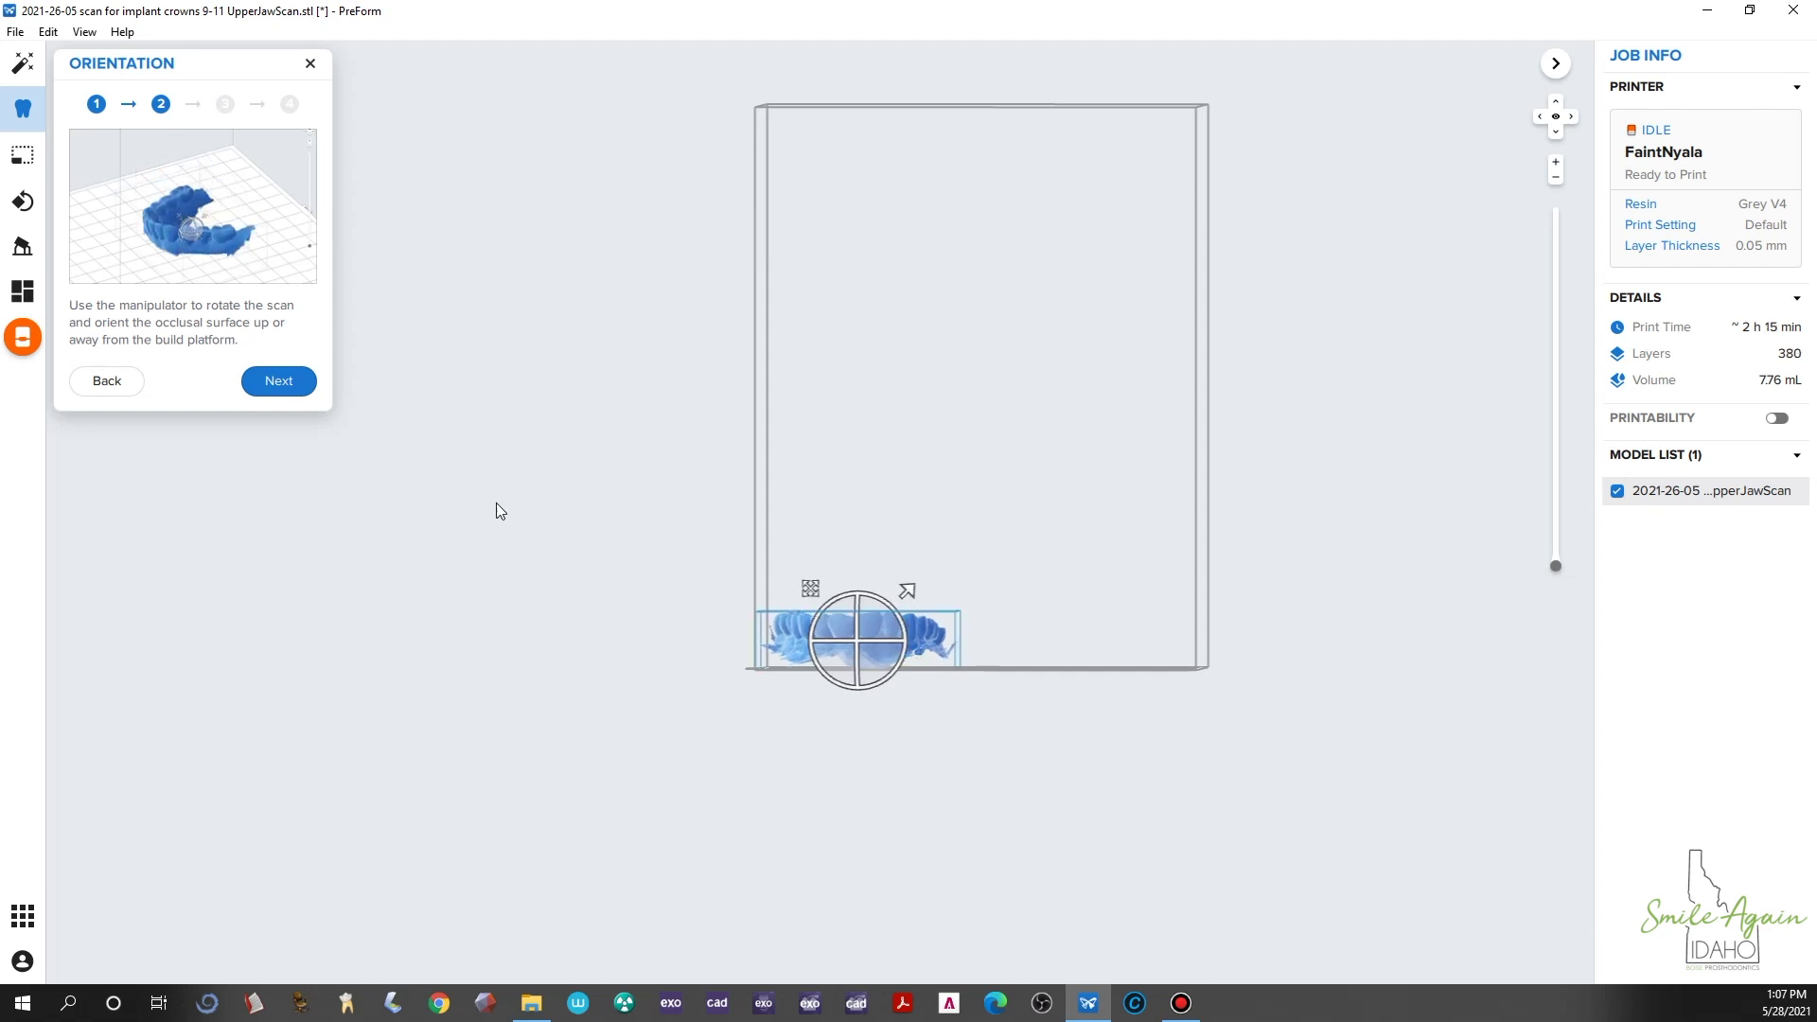
pyautogui.click(251, 383)
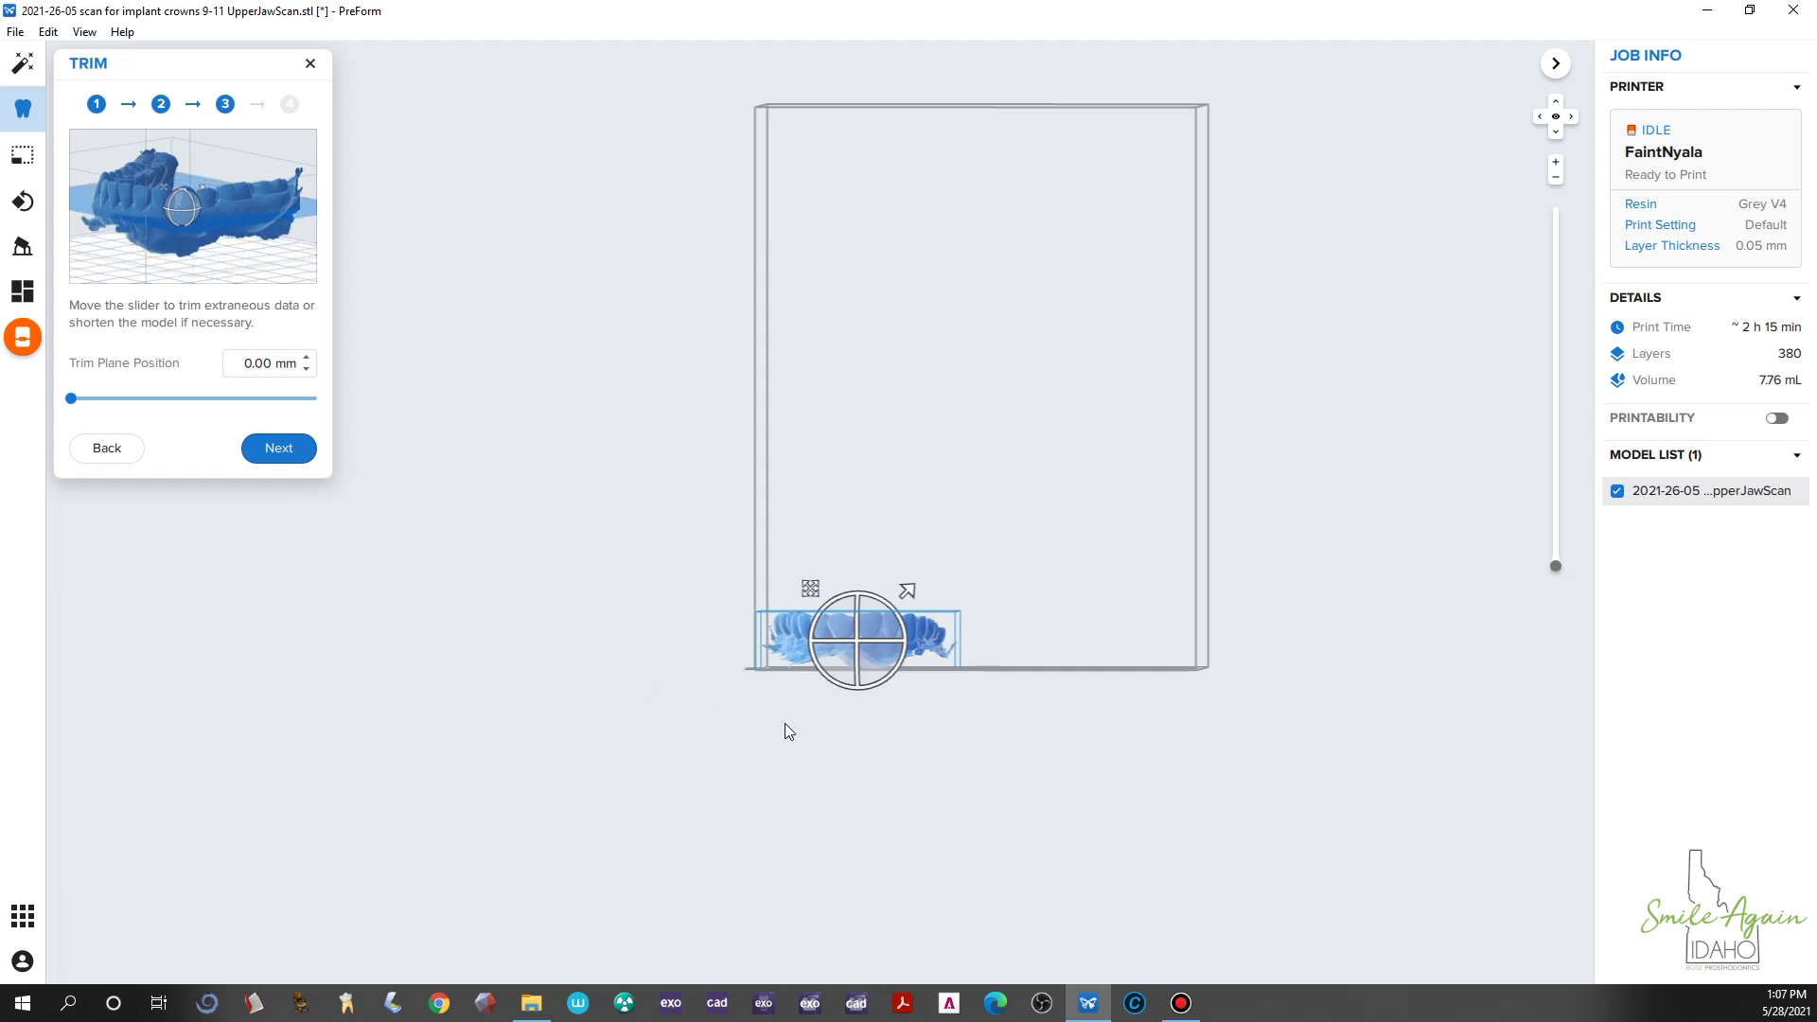
# - Raise the upper jaw's trim plane to 7.64 mm and advance to base creation
pyautogui.scroll(5, 833, 728)
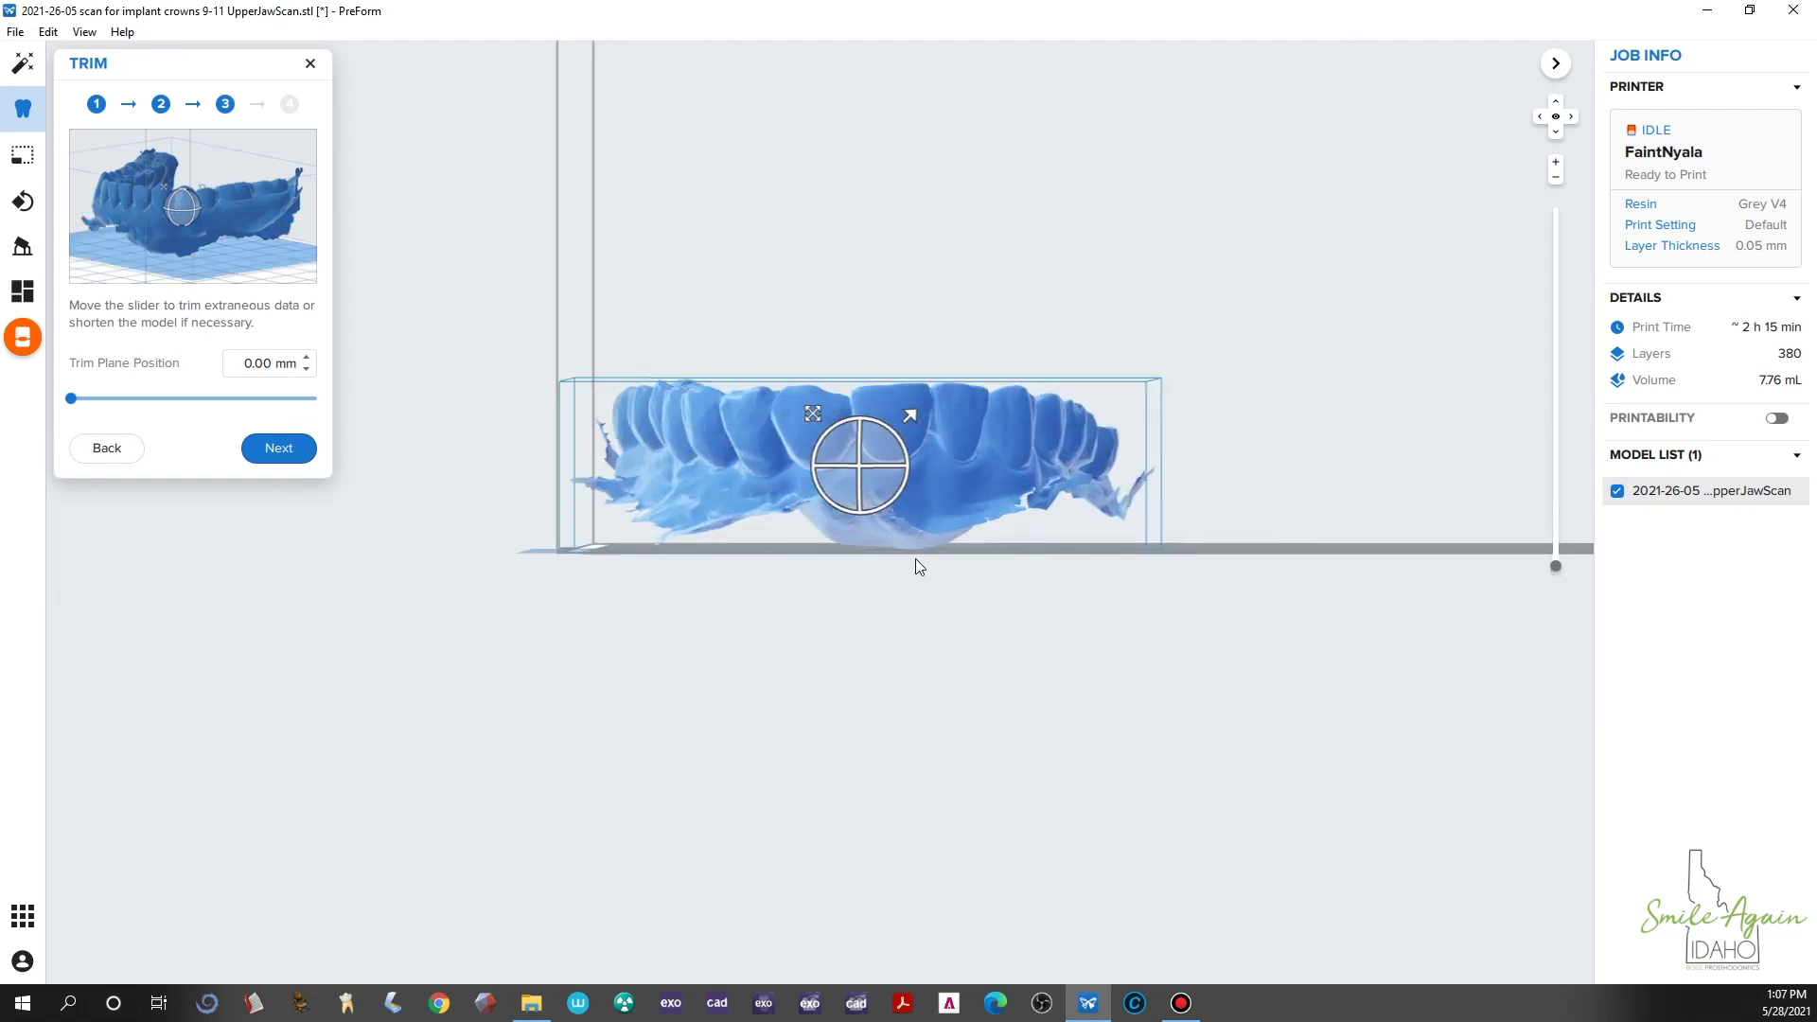
pyautogui.scroll(-3, 916, 549)
pyautogui.scroll(3, 916, 542)
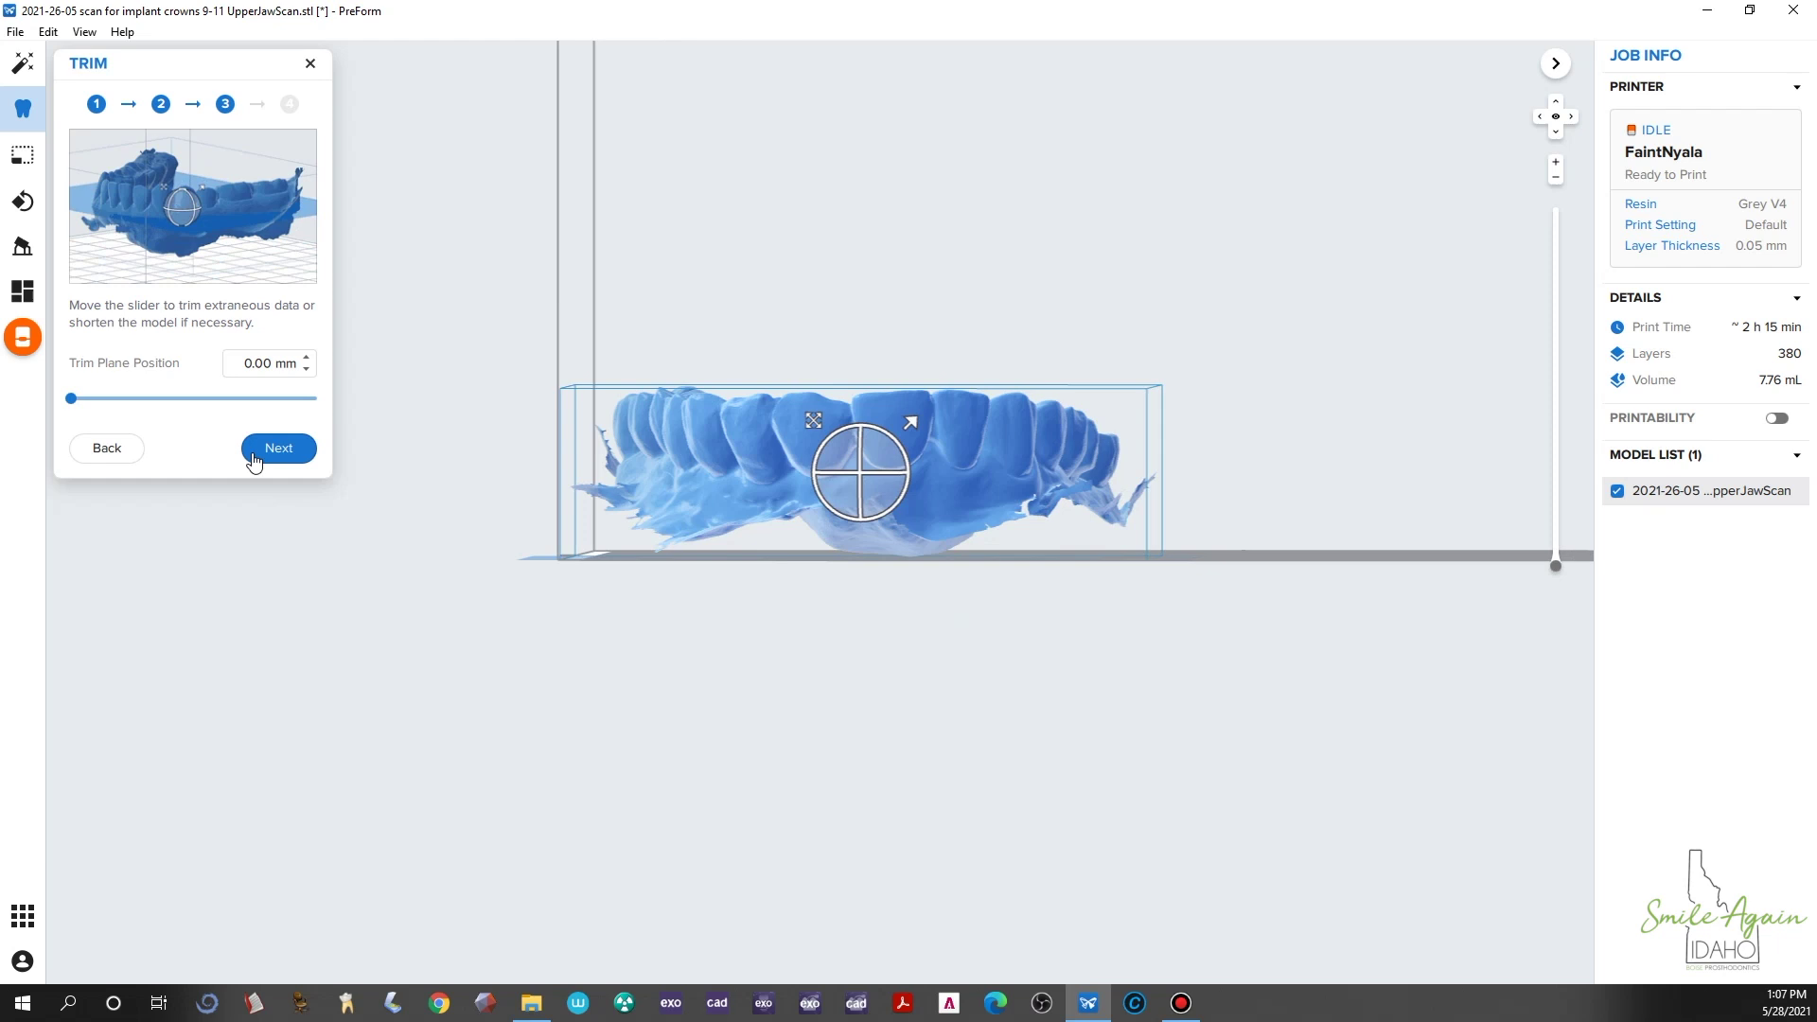
pyautogui.click(307, 359)
pyautogui.click(307, 359)
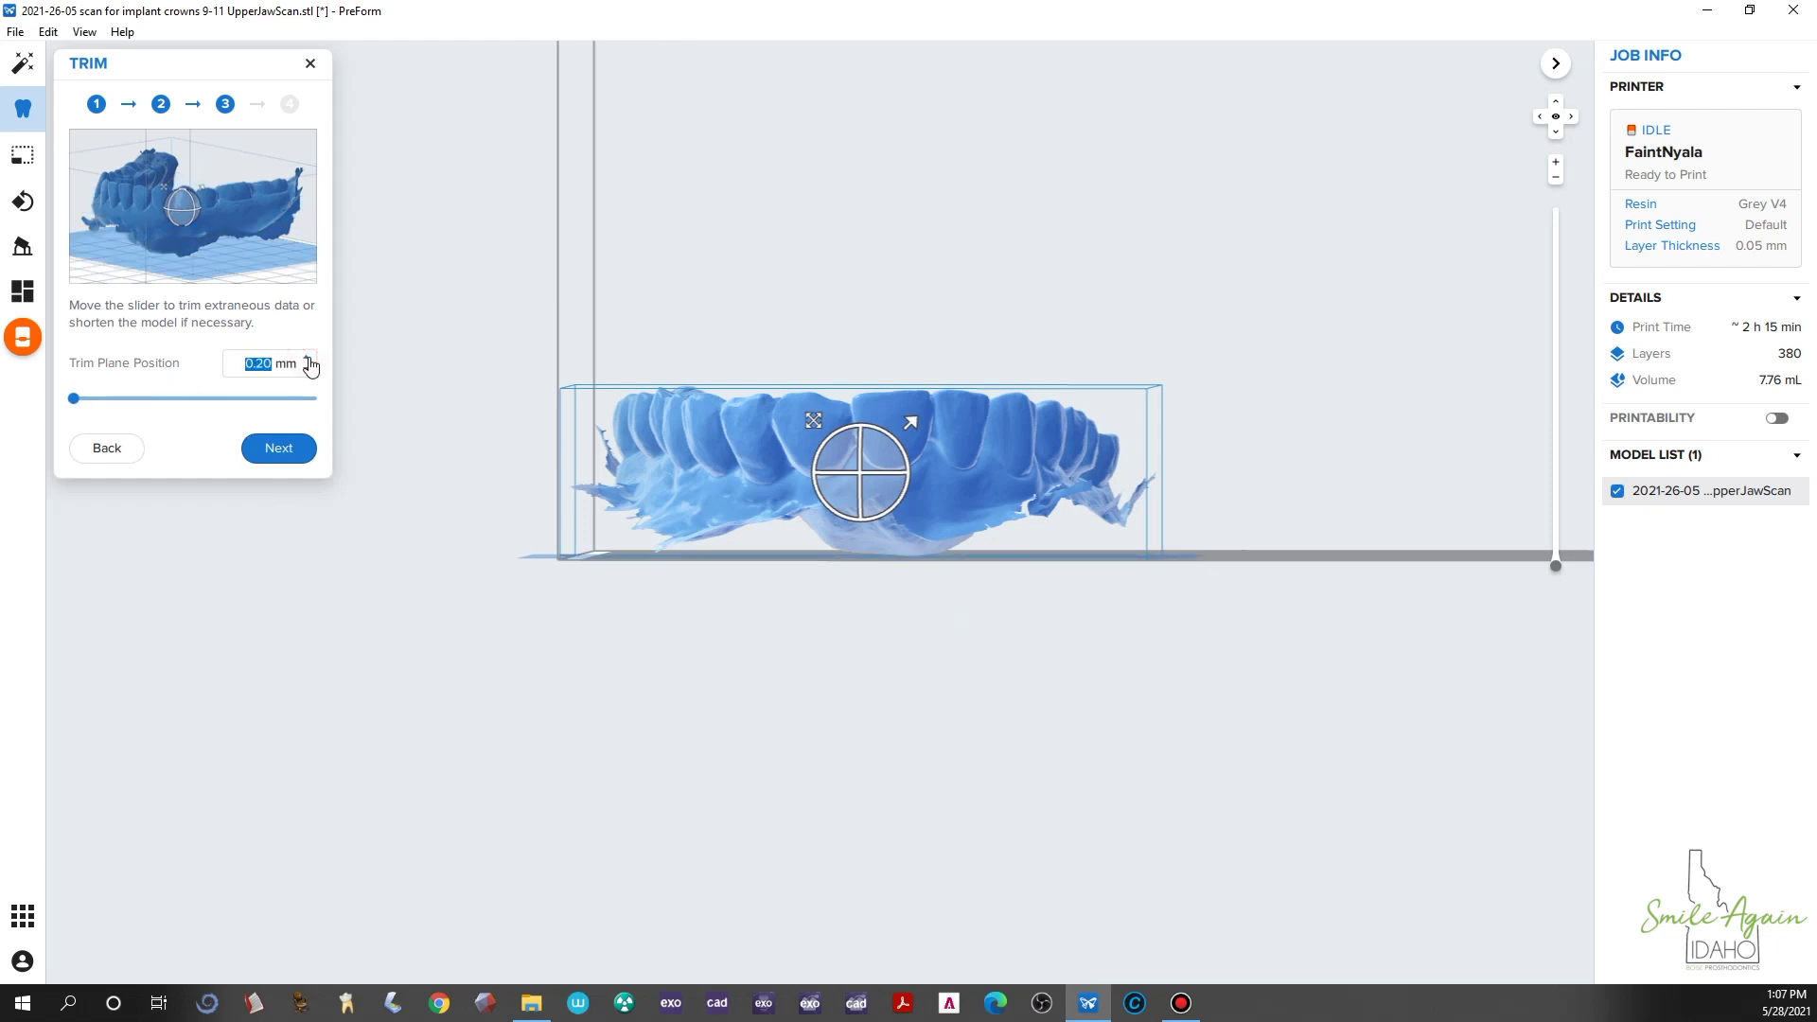
pyautogui.click(308, 359)
pyautogui.click(308, 358)
pyautogui.click(308, 359)
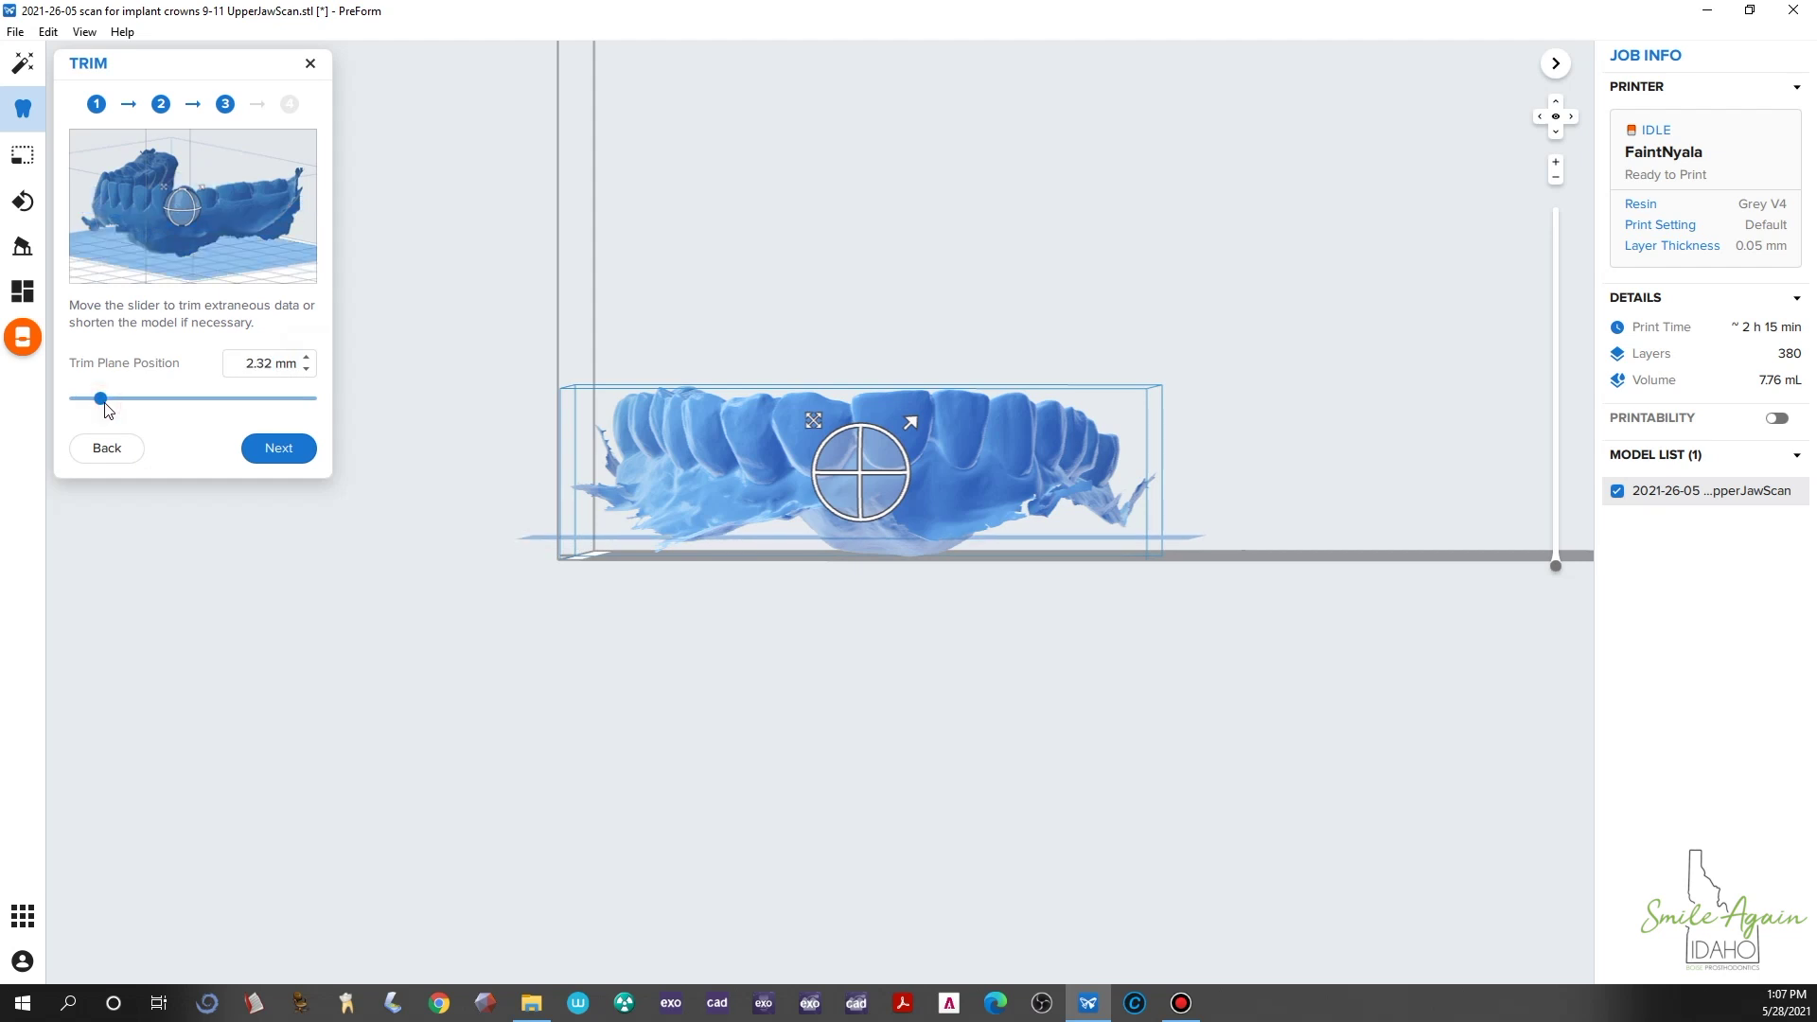
pyautogui.moveTo(104, 409); pyautogui.dragTo(176, 422)
pyautogui.moveTo(203, 571)
pyautogui.mouseDown(button='right')
pyautogui.moveTo(558, 594)
pyautogui.moveTo(339, 566)
pyautogui.moveTo(240, 581)
pyautogui.moveTo(428, 581)
pyautogui.moveTo(32, 571)
pyautogui.moveTo(25, 653)
pyautogui.moveTo(140, 569)
pyautogui.moveTo(232, 572)
pyautogui.mouseUp(button='right')
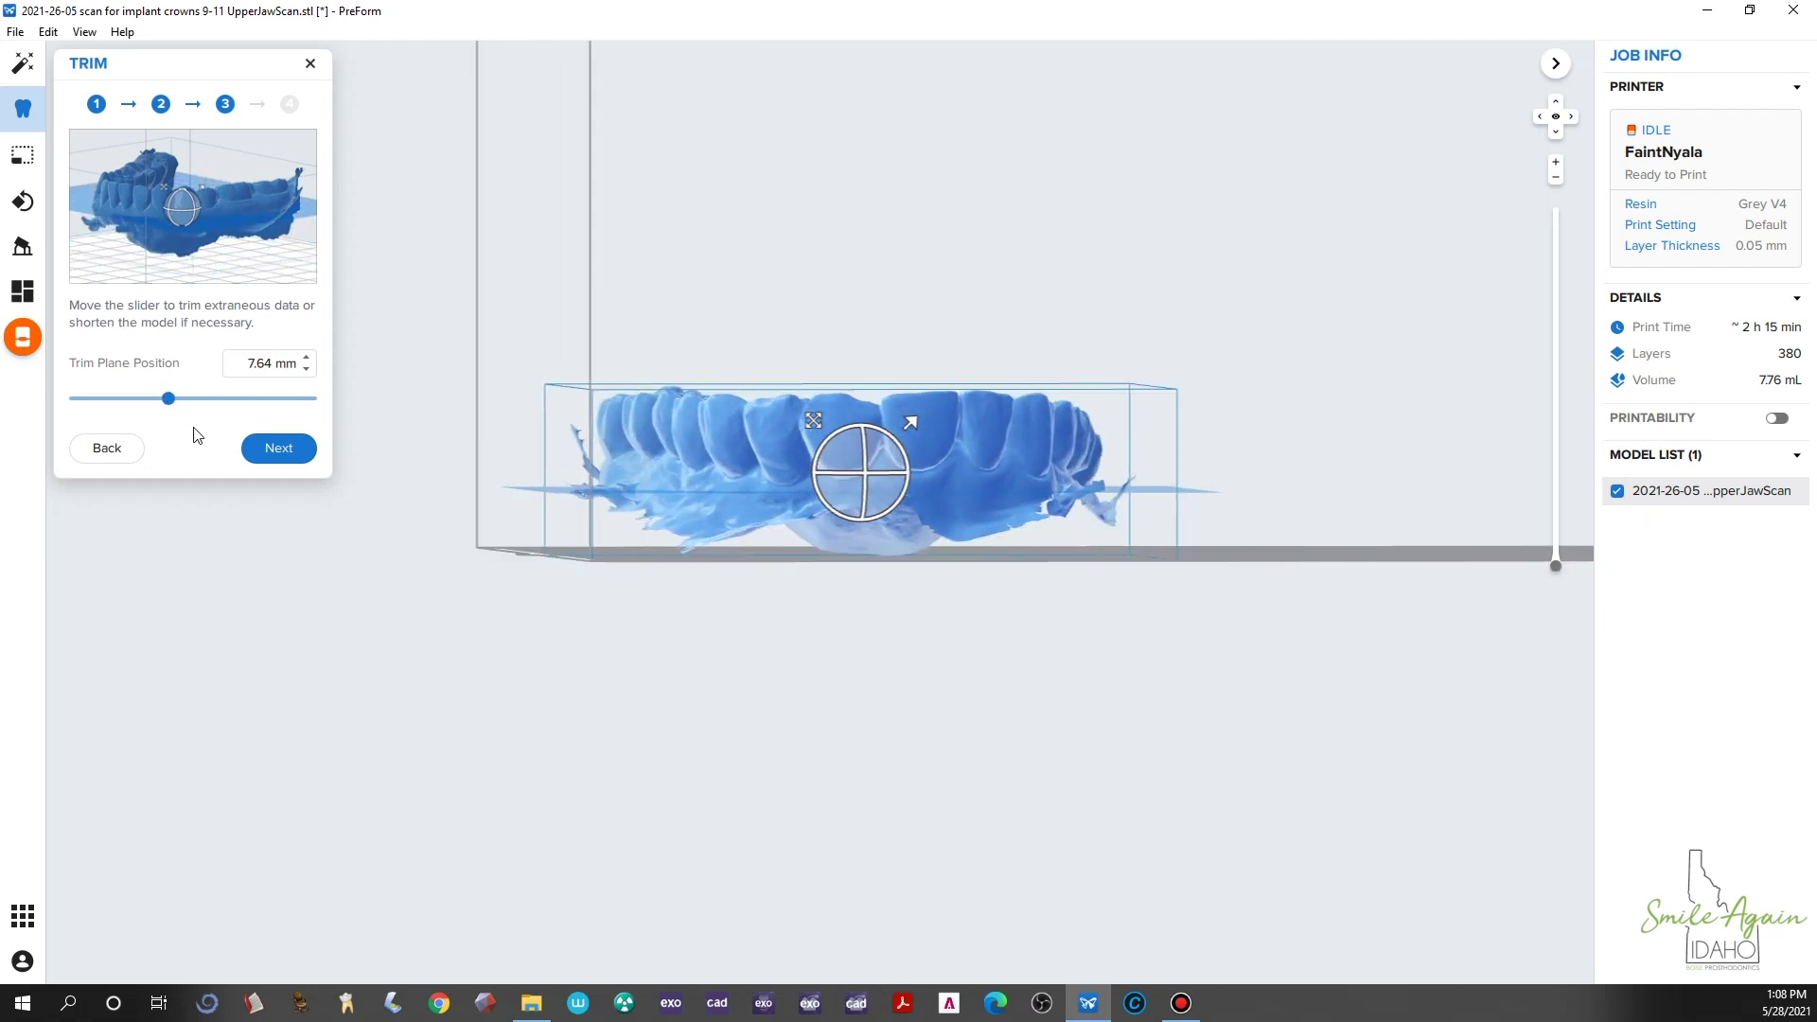
pyautogui.click(287, 458)
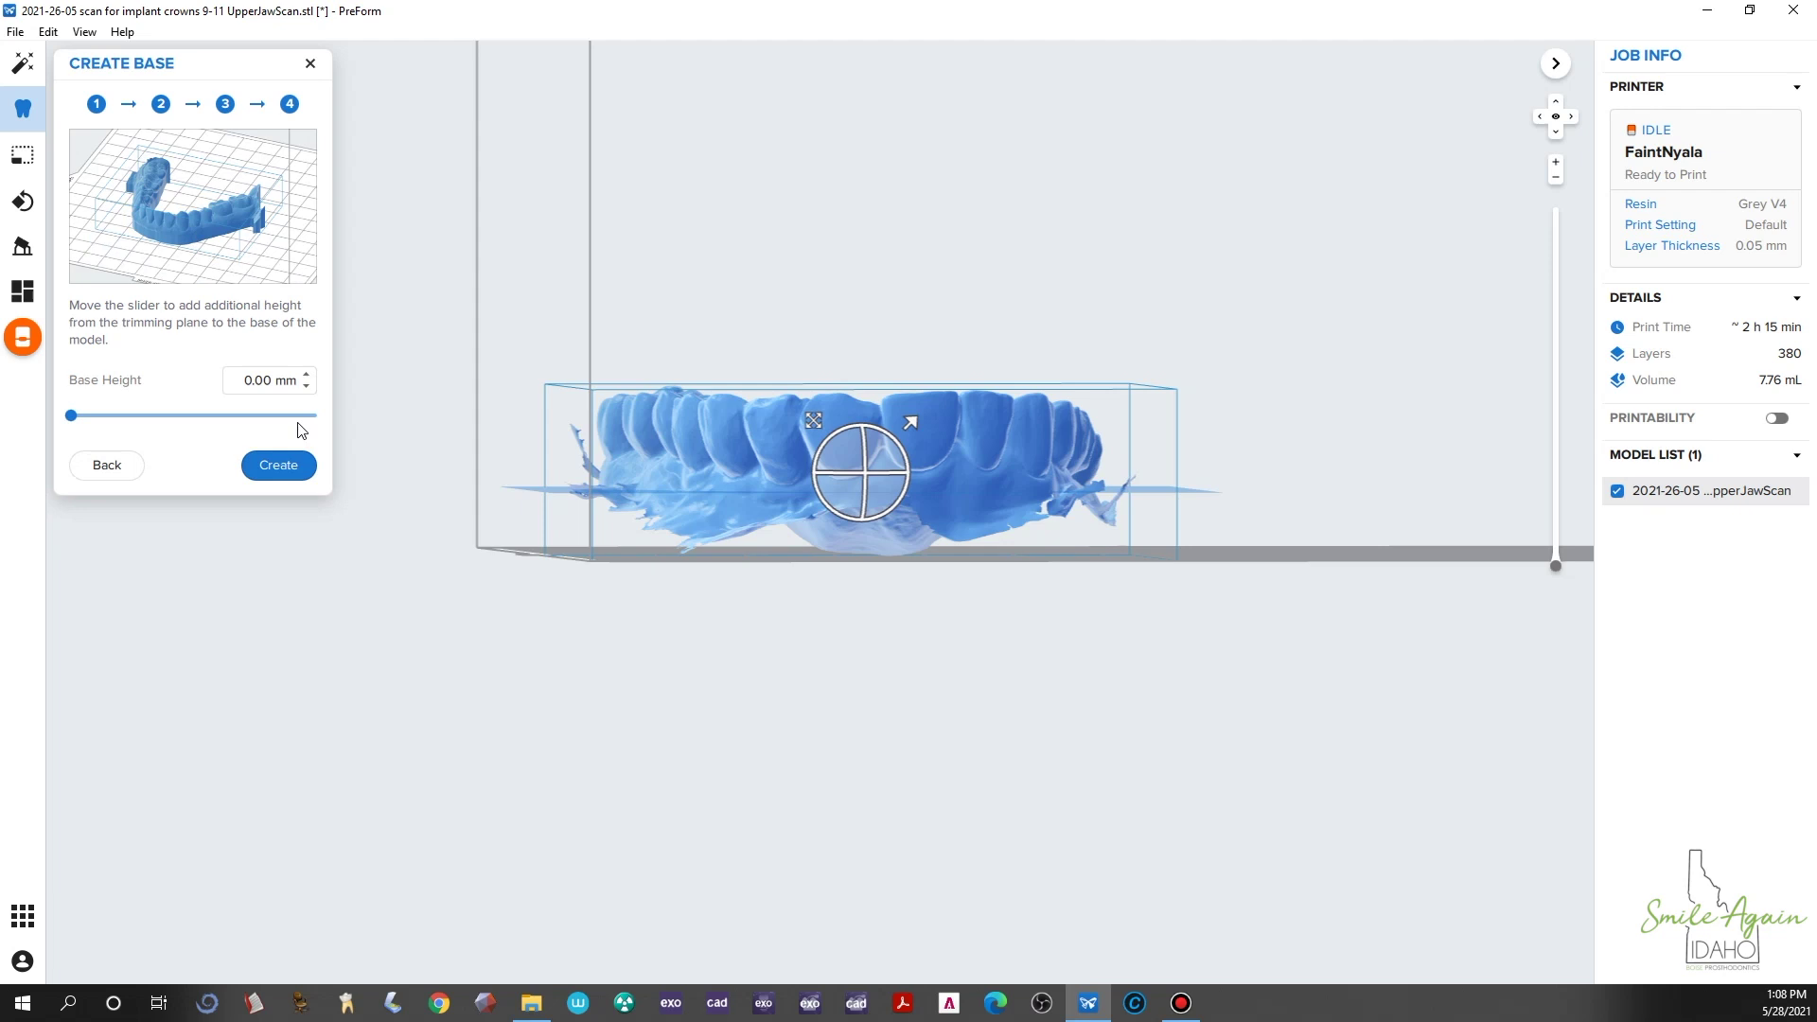
# - Create a 0.10 mm base on the upper jaw model and close the wizard
pyautogui.click(308, 381)
pyautogui.click(282, 468)
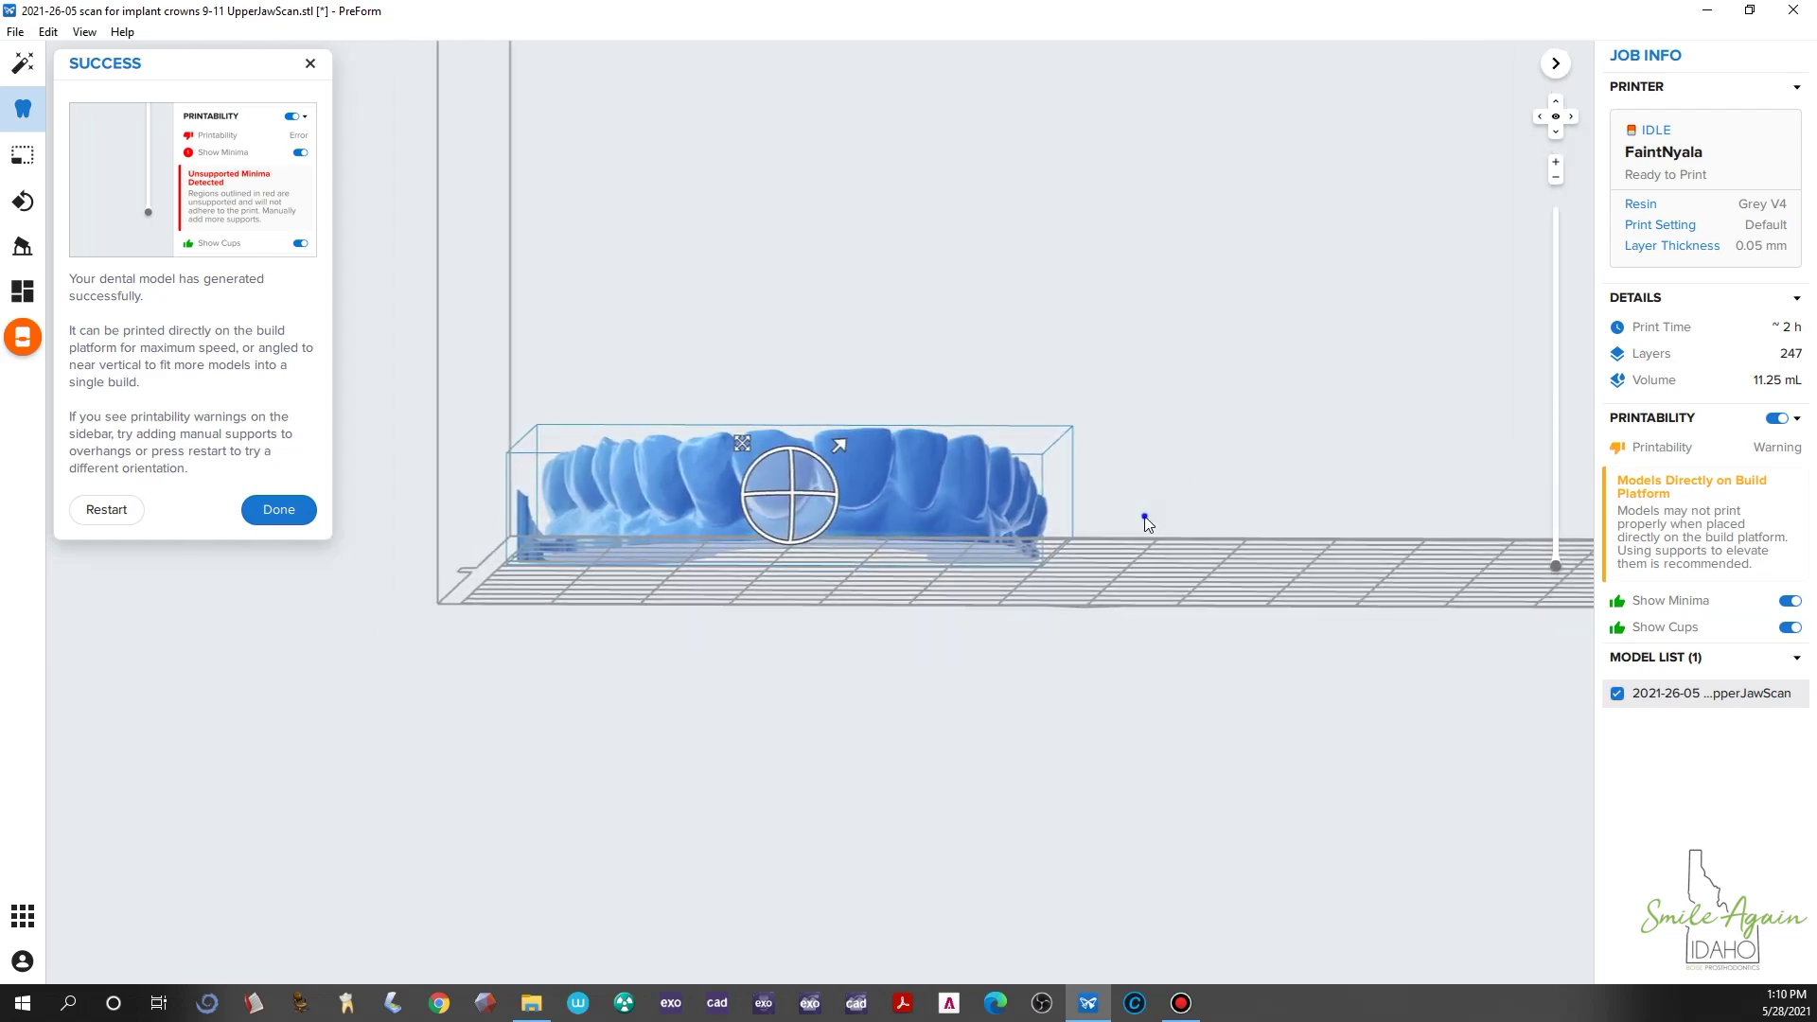
pyautogui.moveTo(1349, 537); pyautogui.dragTo(378, 616, button='right')
pyautogui.click(274, 509)
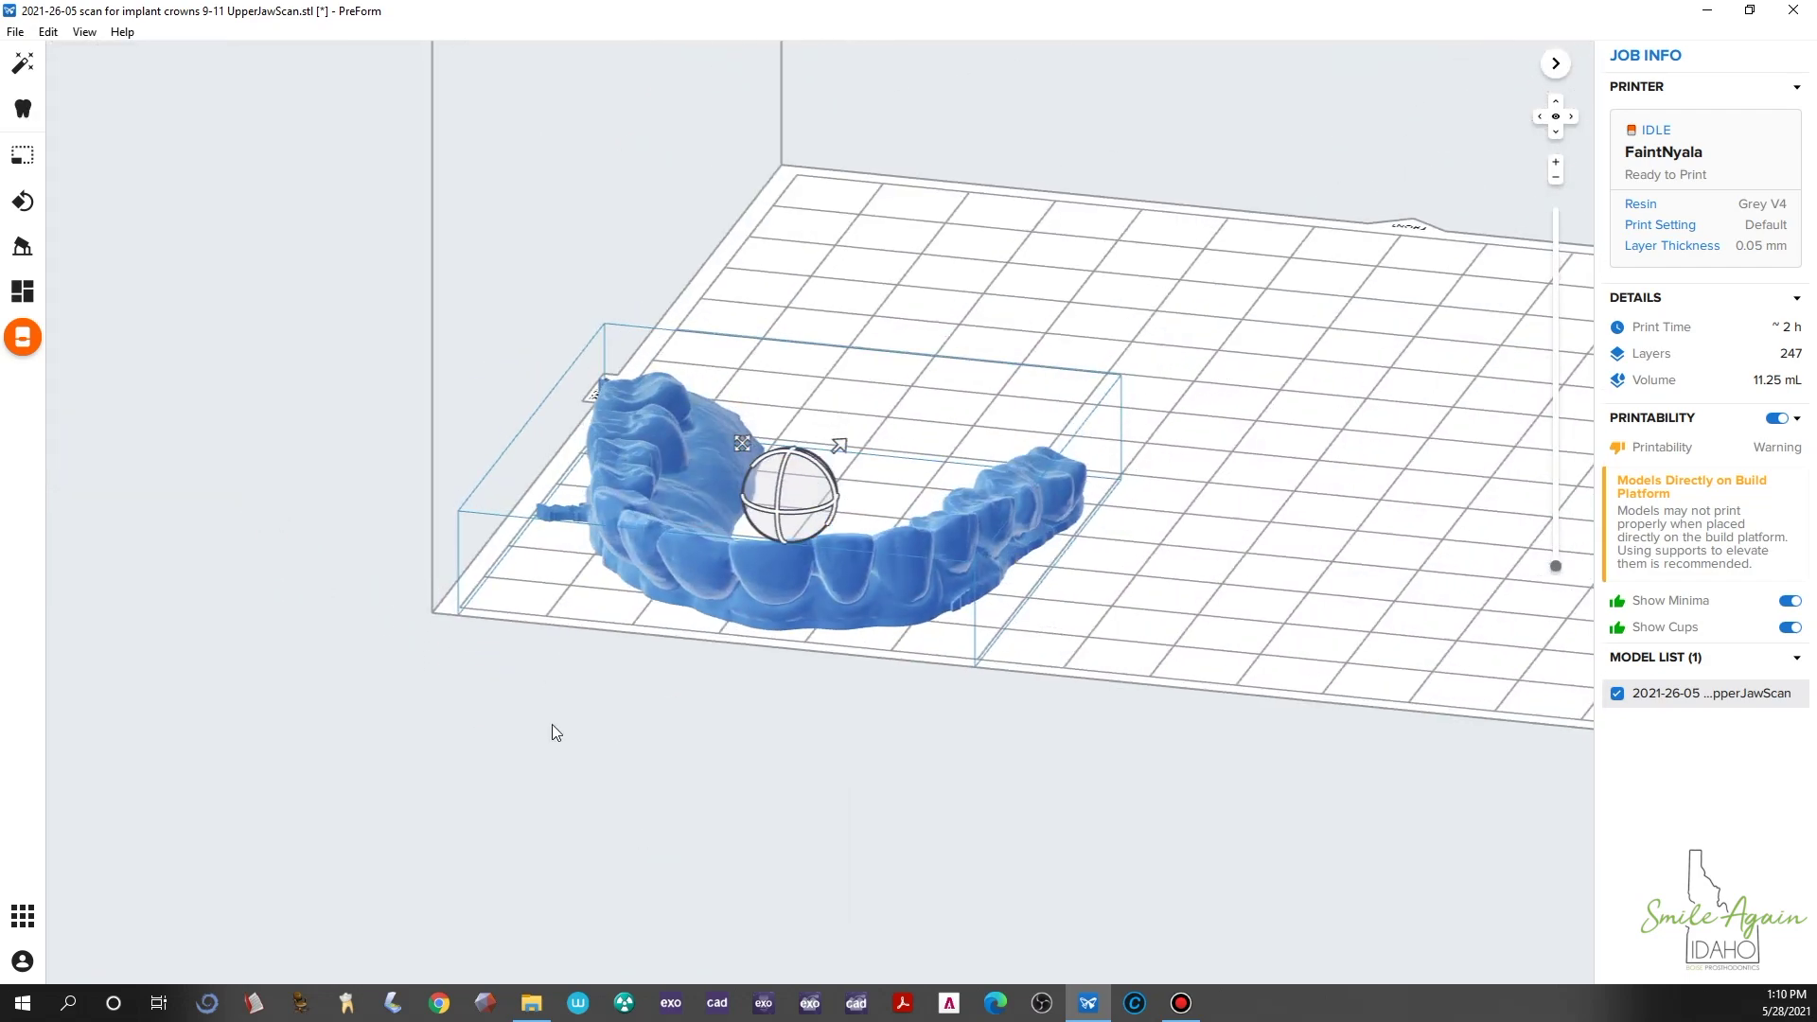
pyautogui.click(702, 774)
pyautogui.moveTo(702, 774); pyautogui.dragTo(407, 700, button='right')
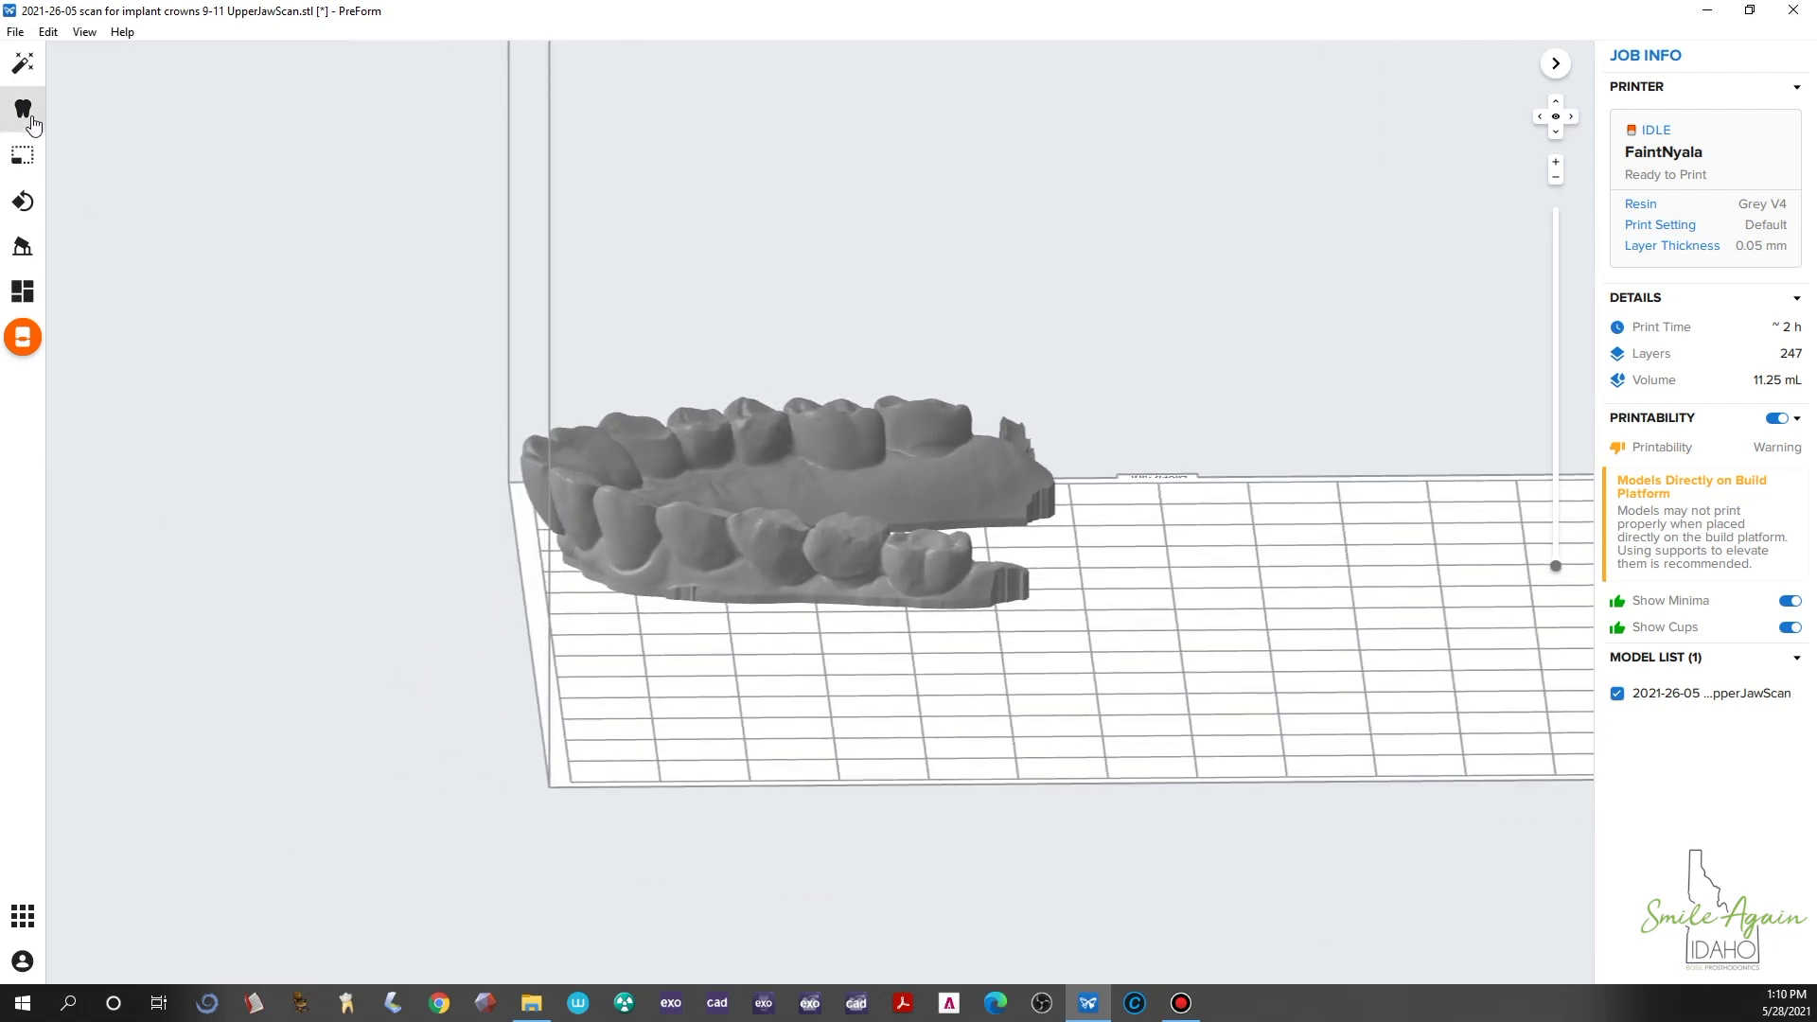
# - Import the LowerJawScan file as a second dental model
pyautogui.click(24, 110)
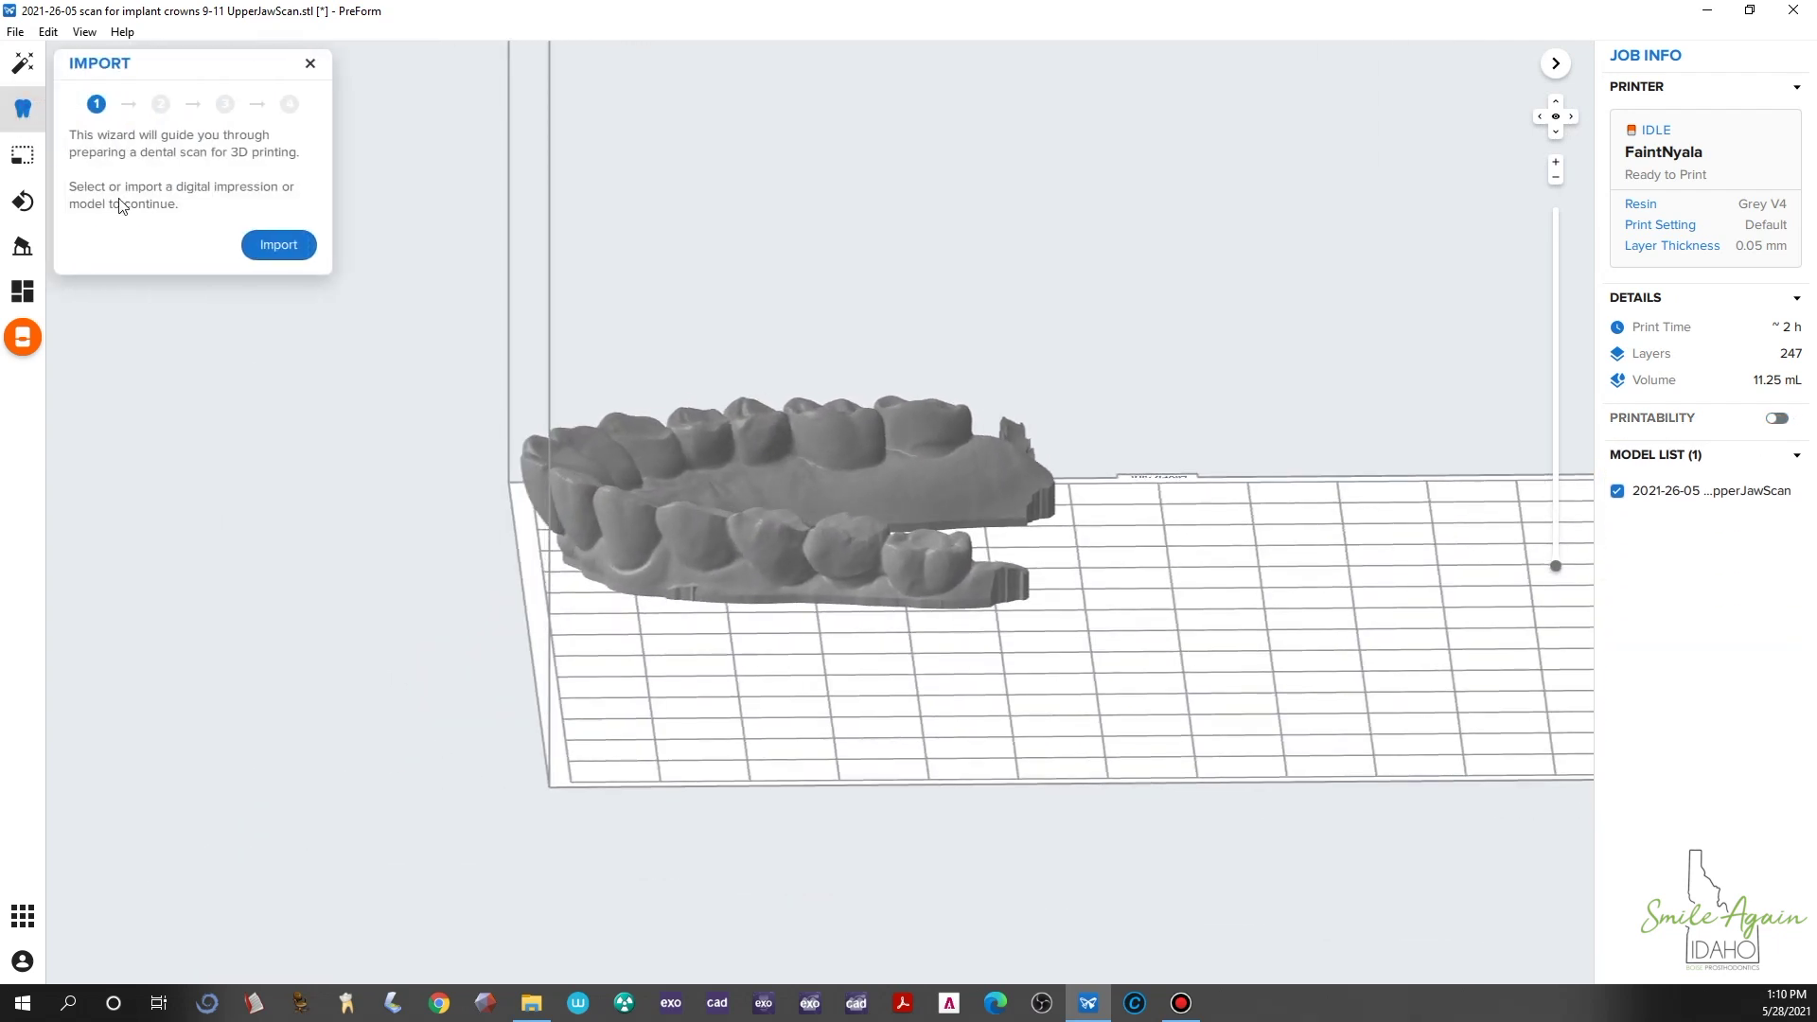
pyautogui.click(254, 251)
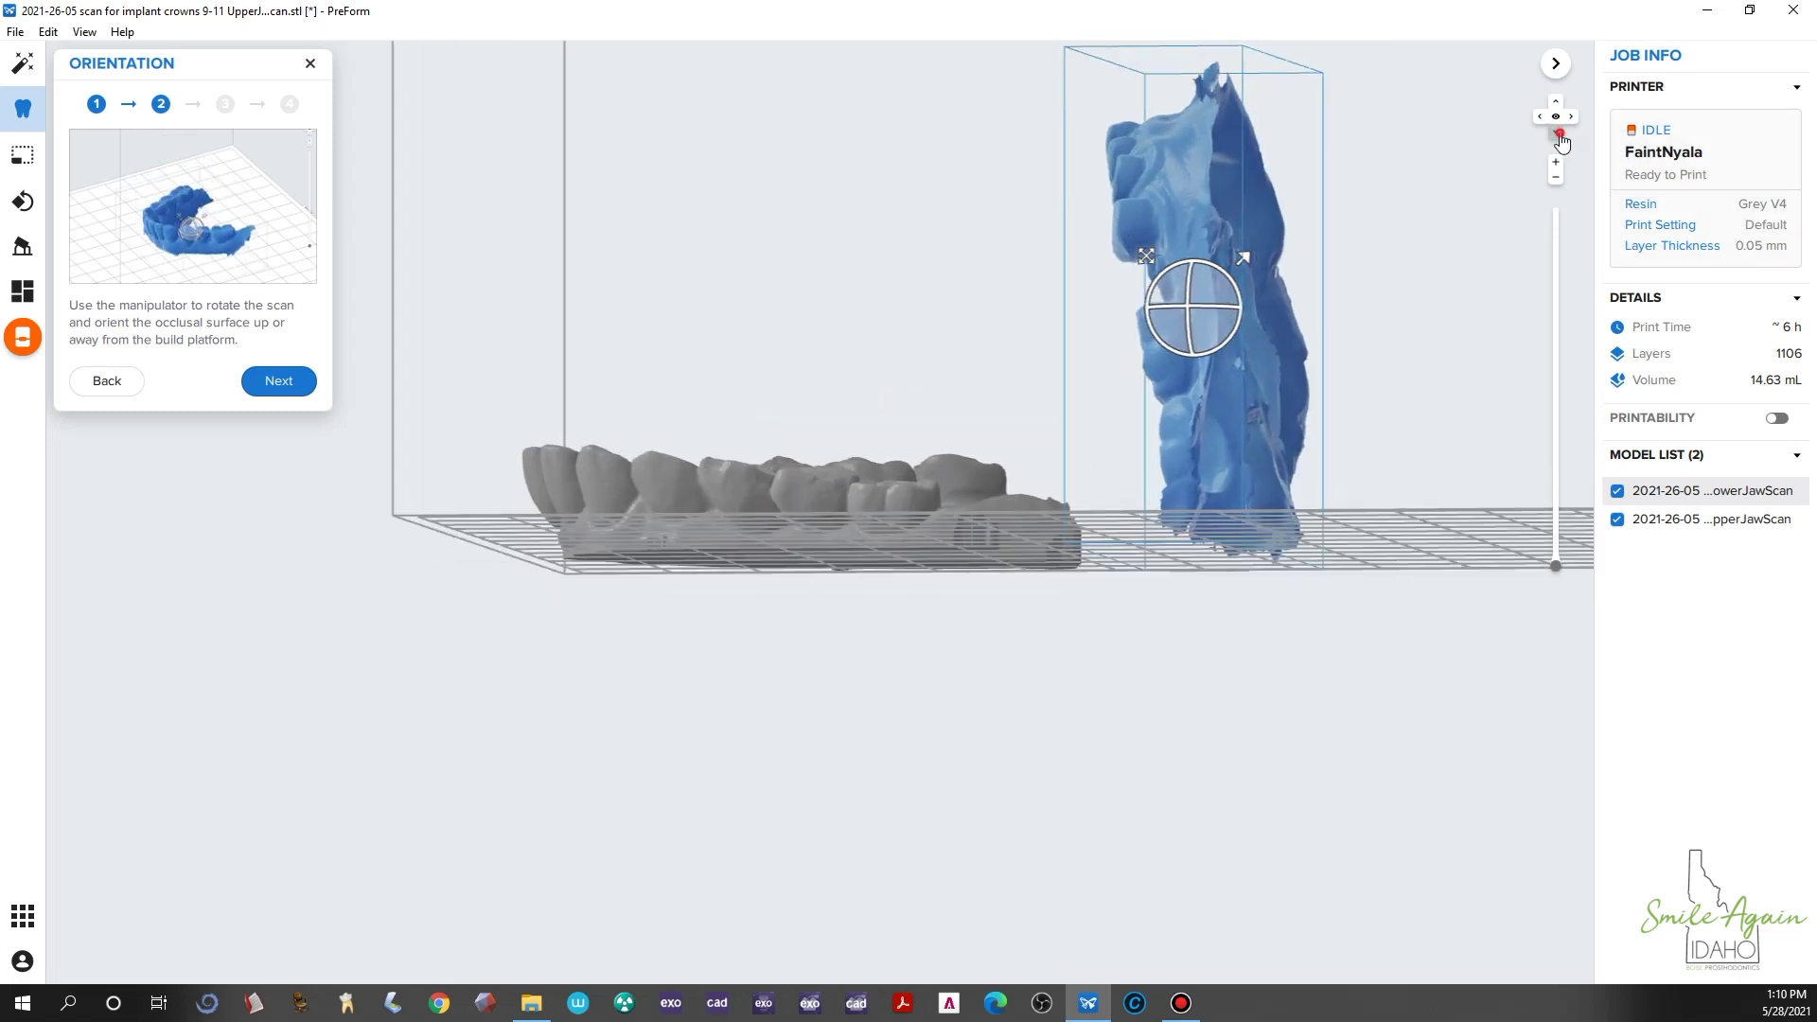
pyautogui.click(1558, 132)
pyautogui.click(1556, 118)
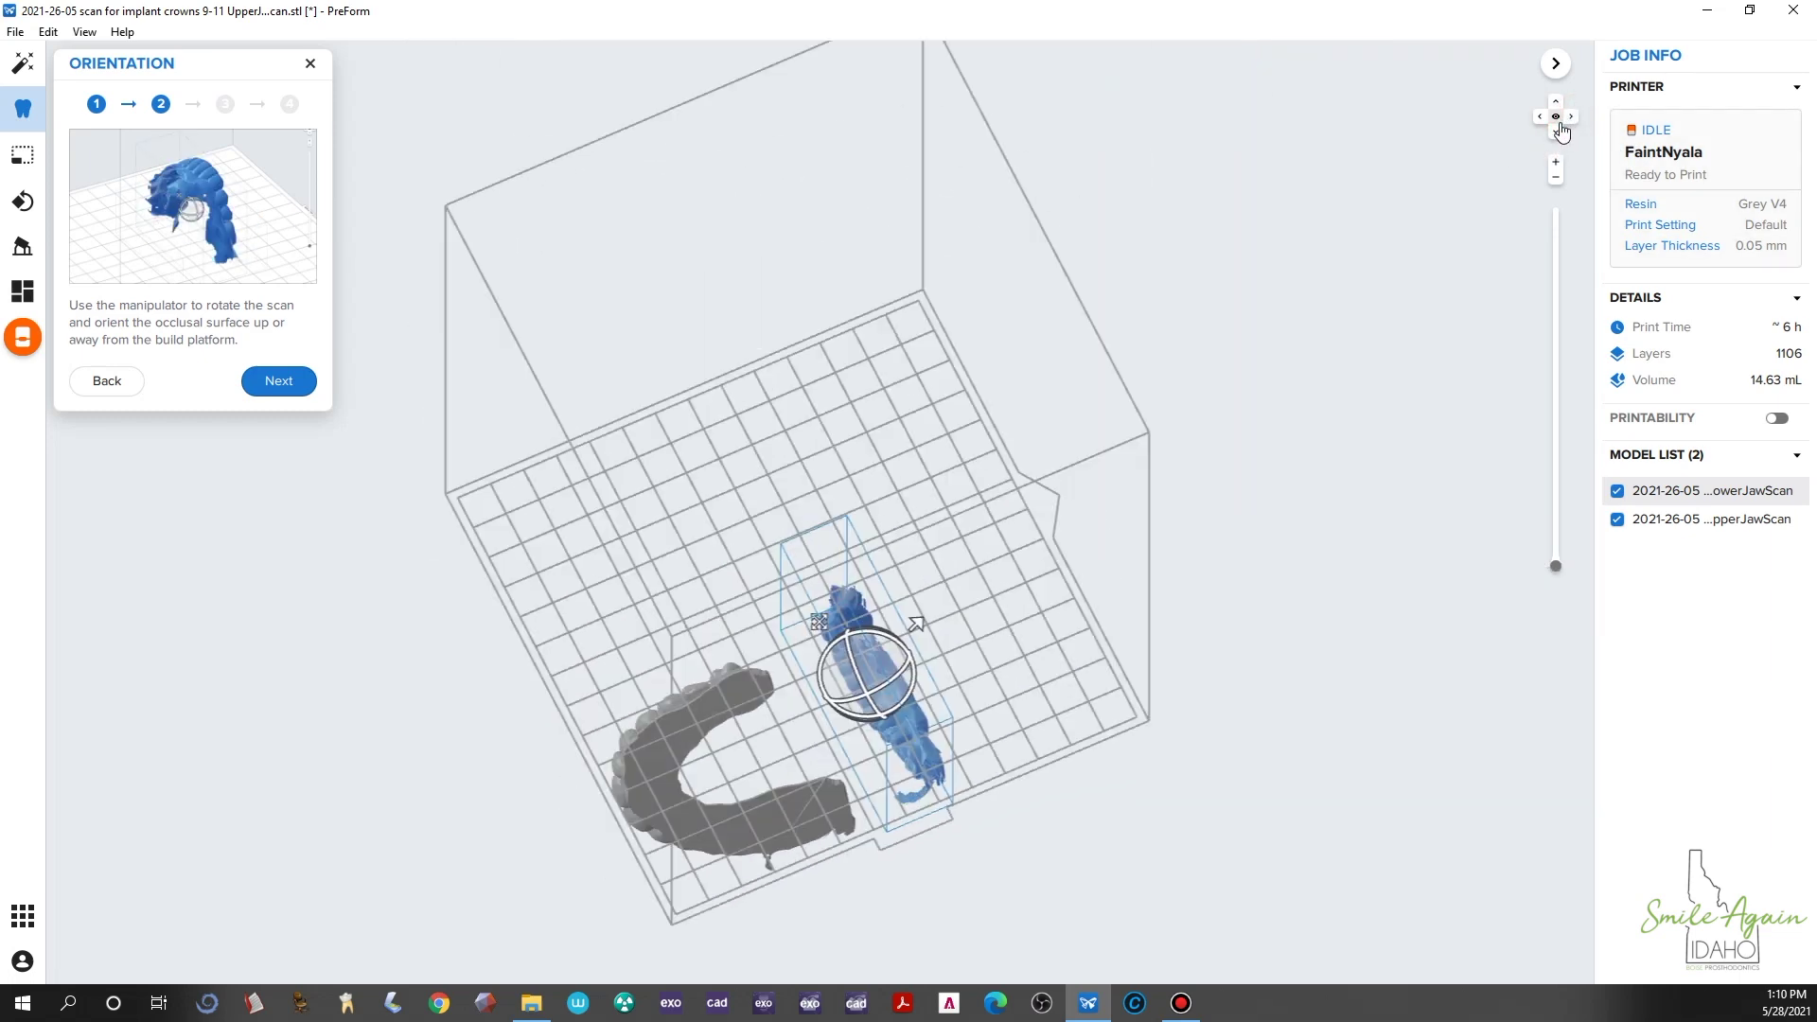
pyautogui.click(1557, 129)
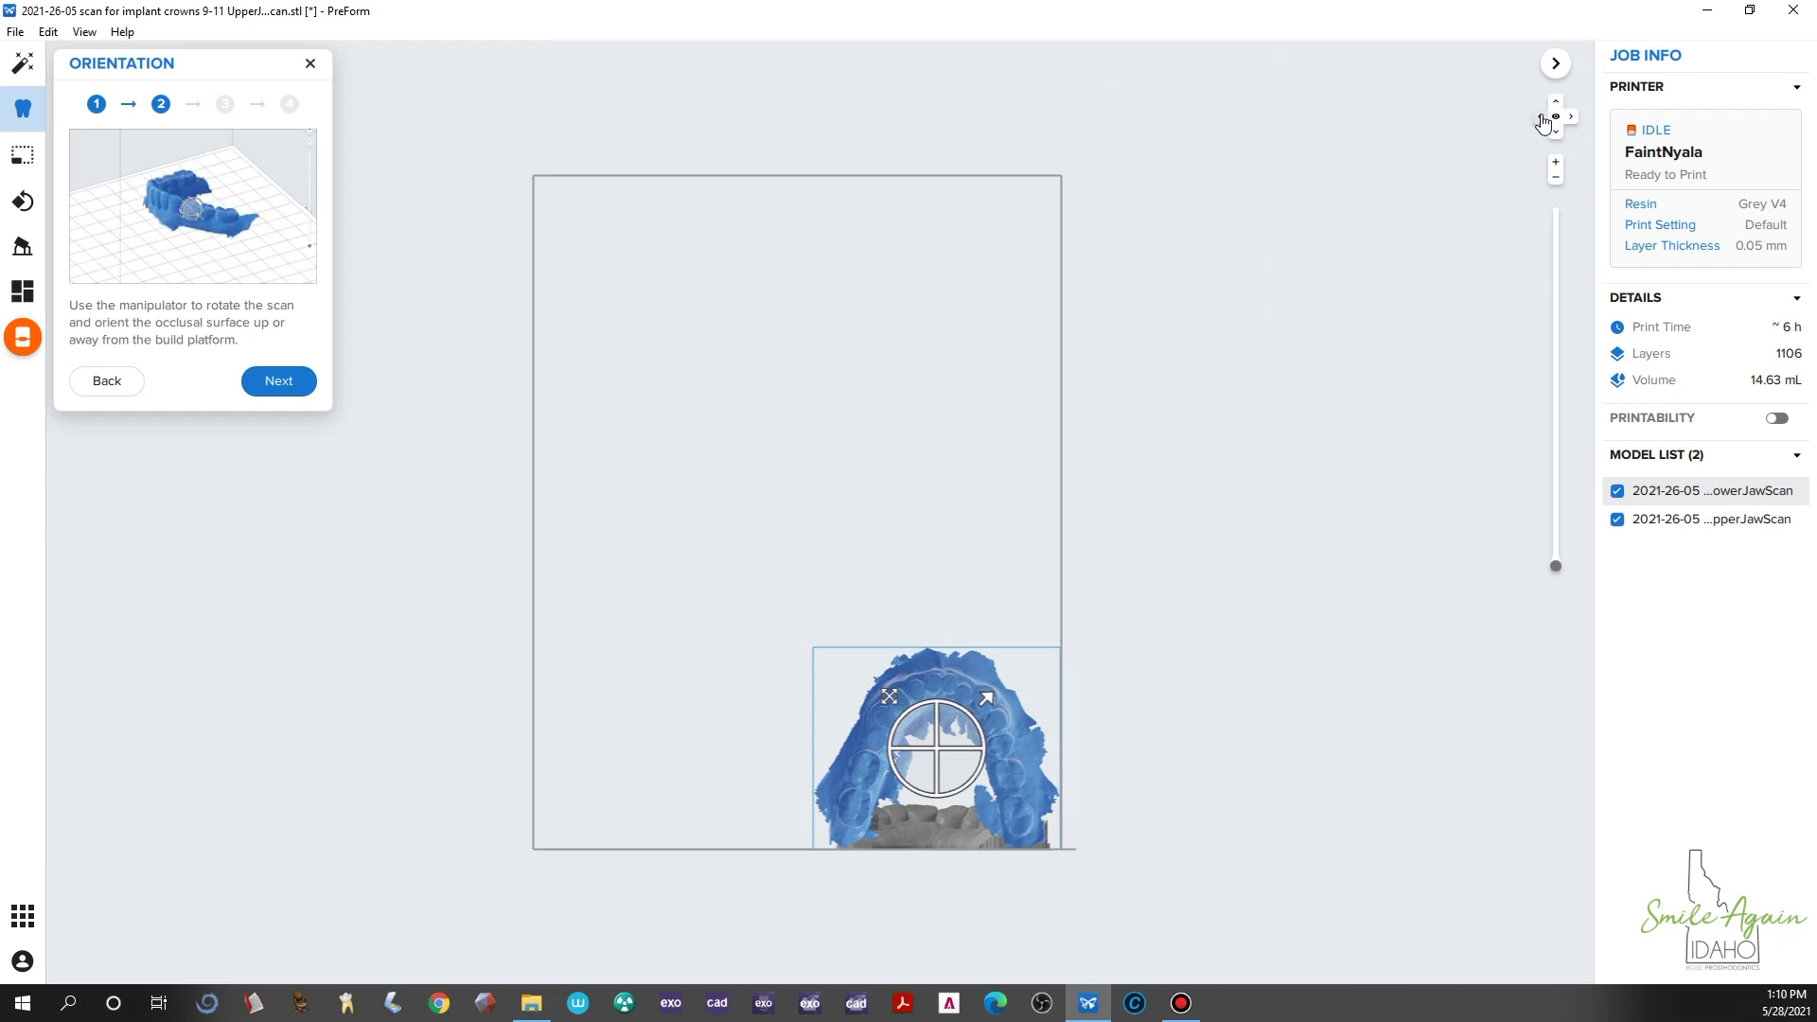
pyautogui.click(1539, 116)
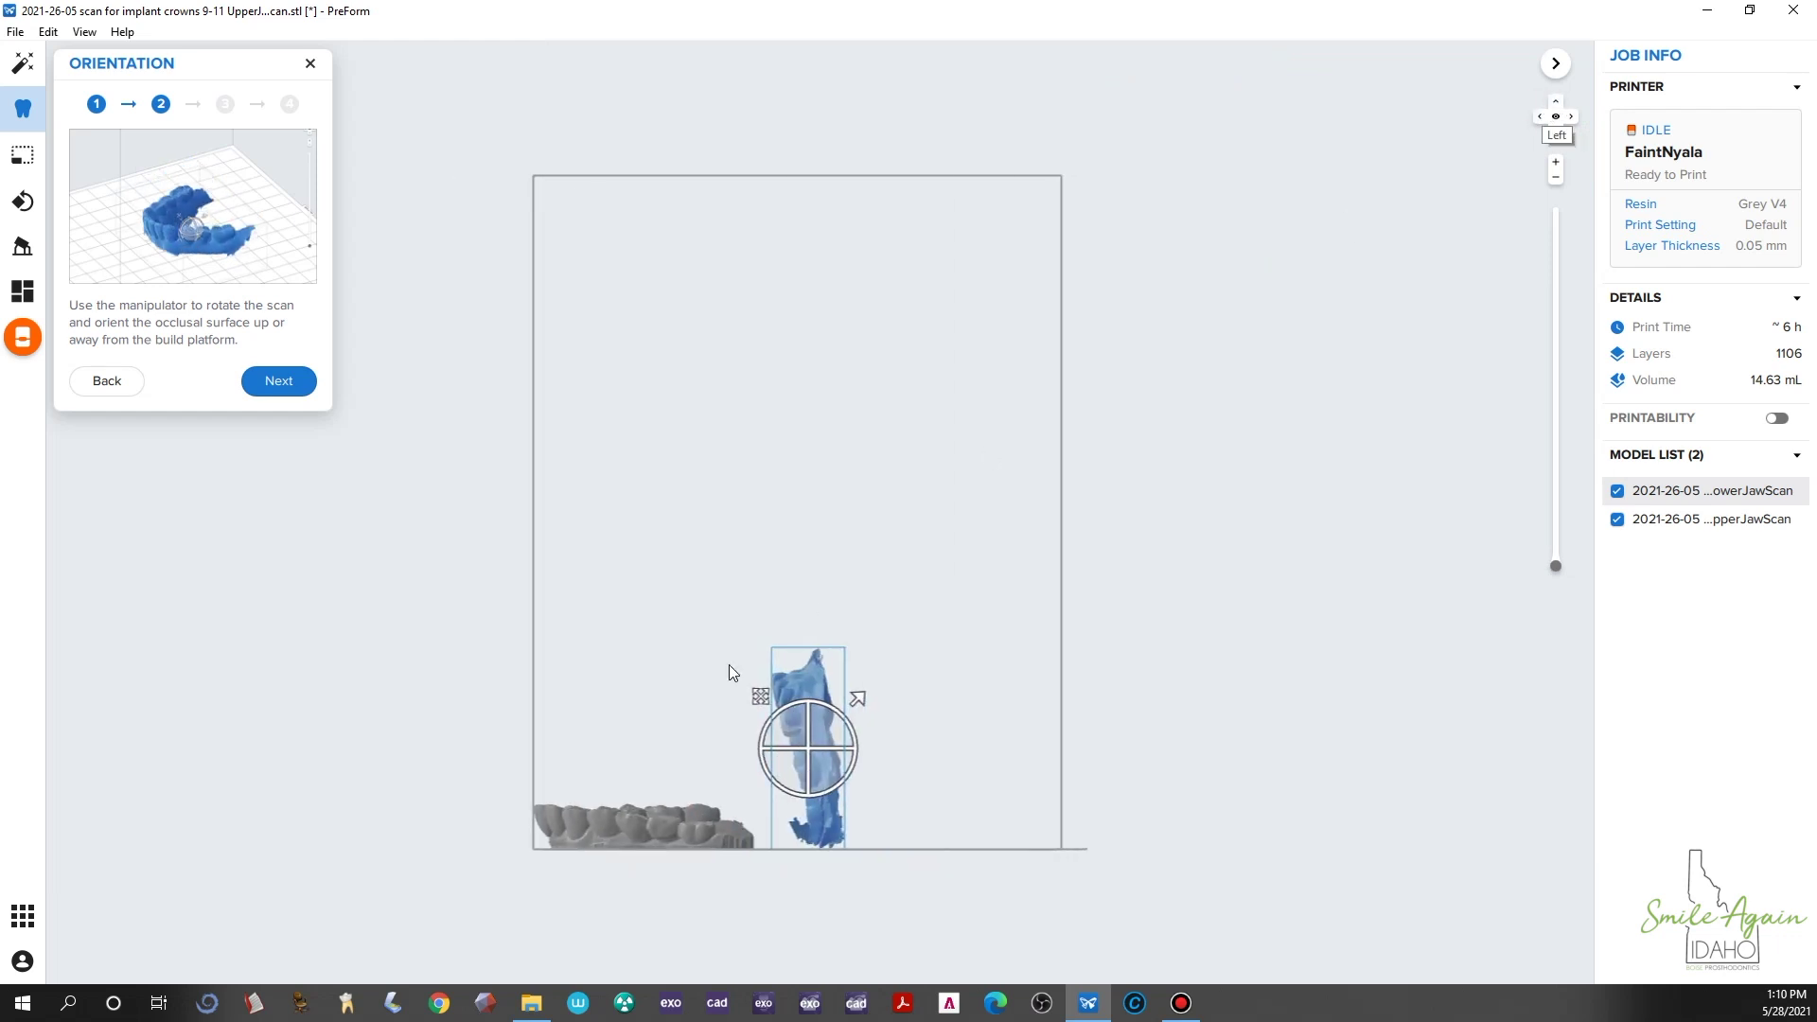
# - Rotate the lower jaw scan to lie flat on the build platform
pyautogui.moveTo(825, 702); pyautogui.dragTo(936, 823)
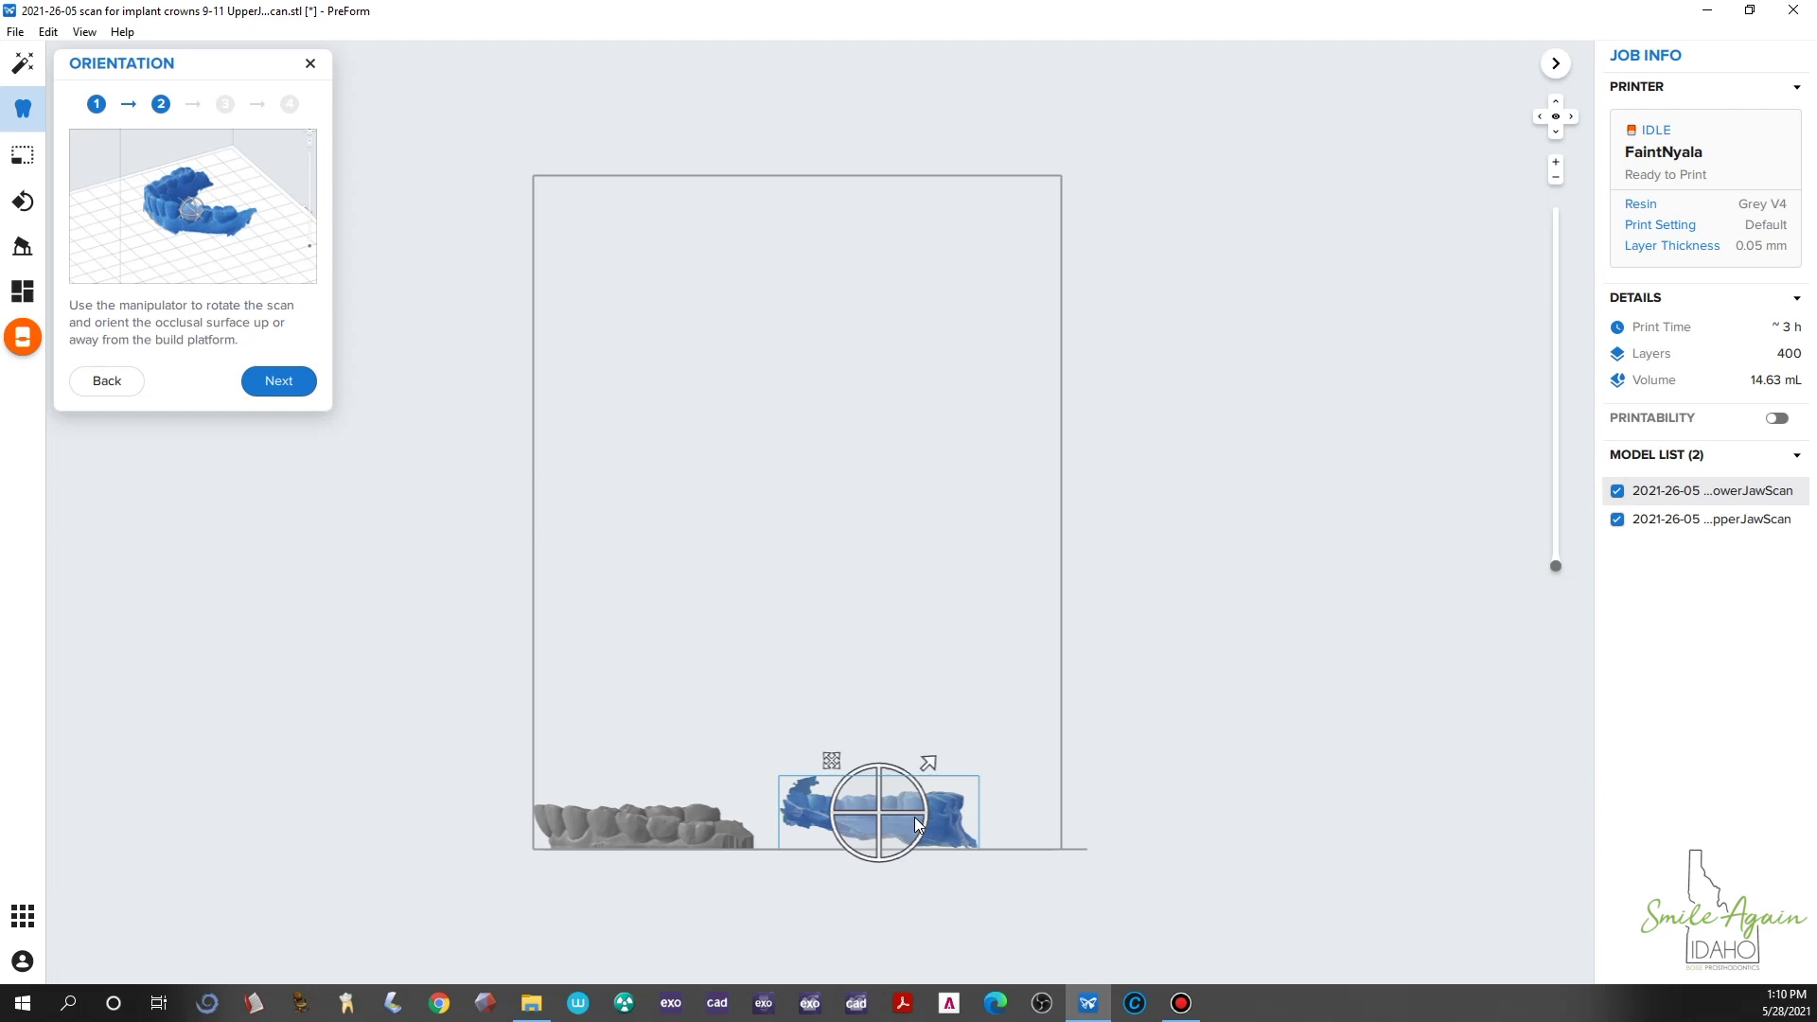
pyautogui.click(1555, 131)
pyautogui.click(1568, 118)
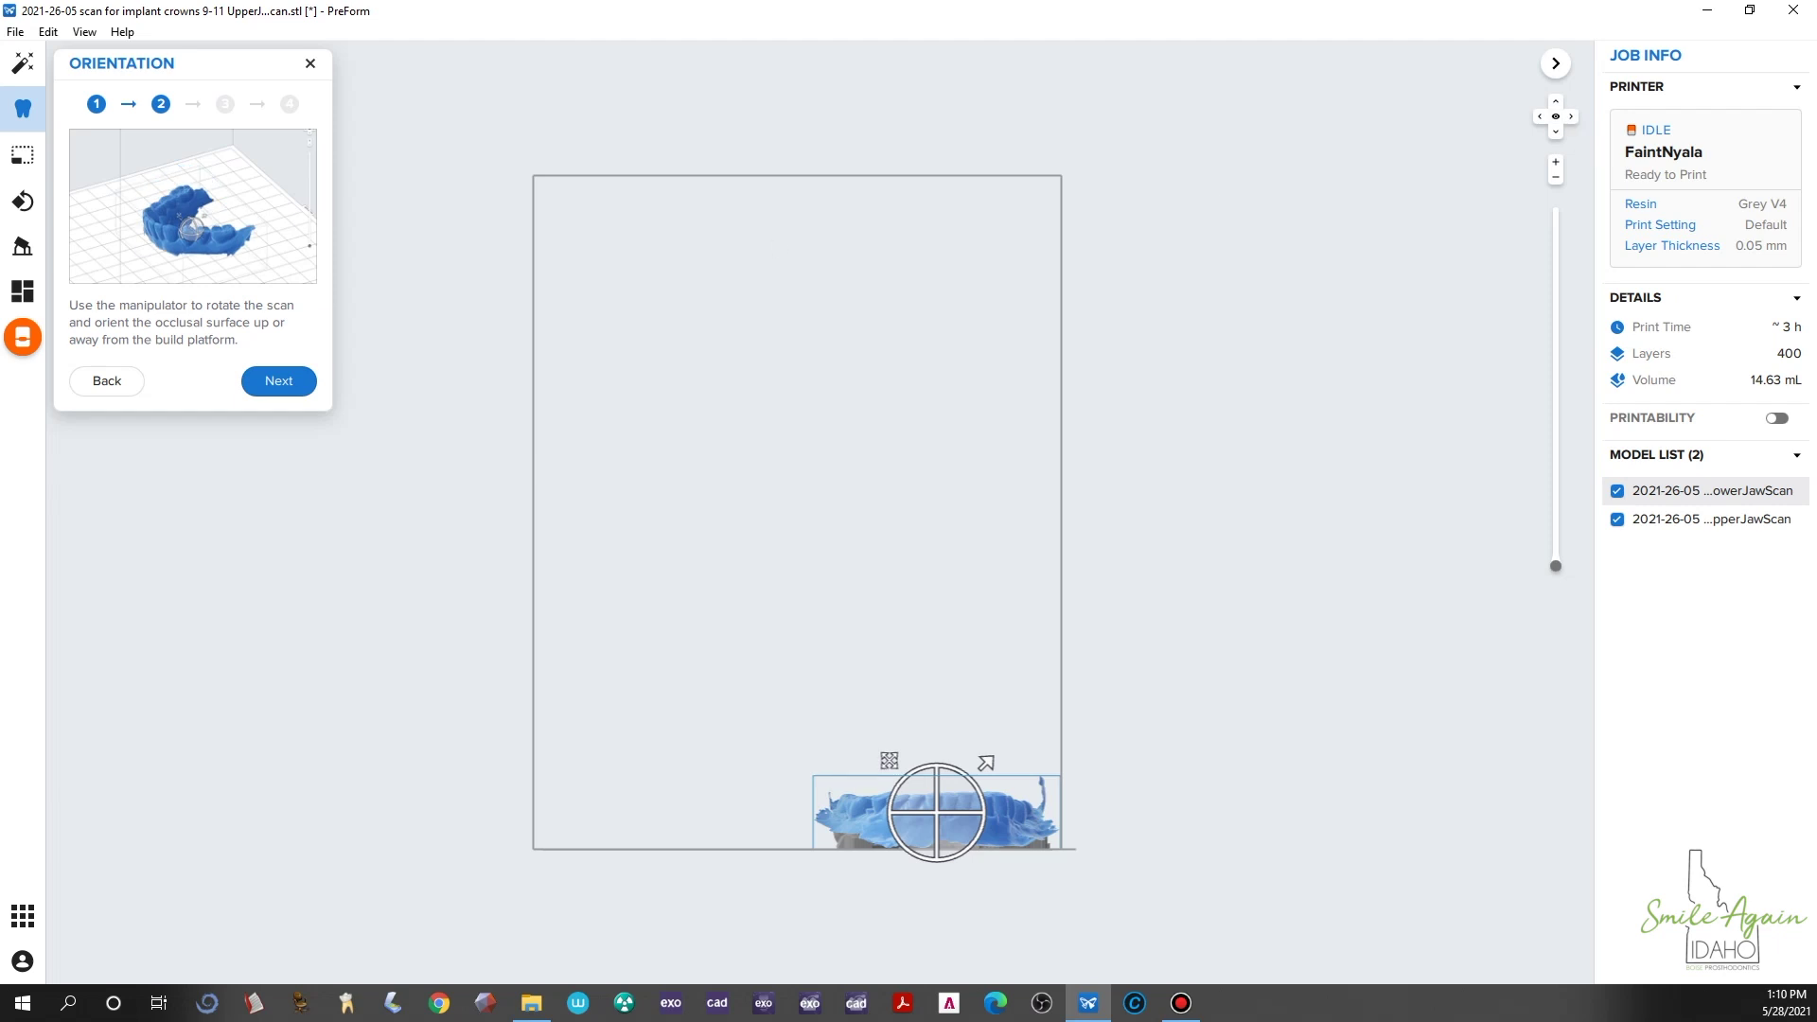
# - Trim the lower jaw scan with the trim plane at 5.94 mm
pyautogui.click(255, 382)
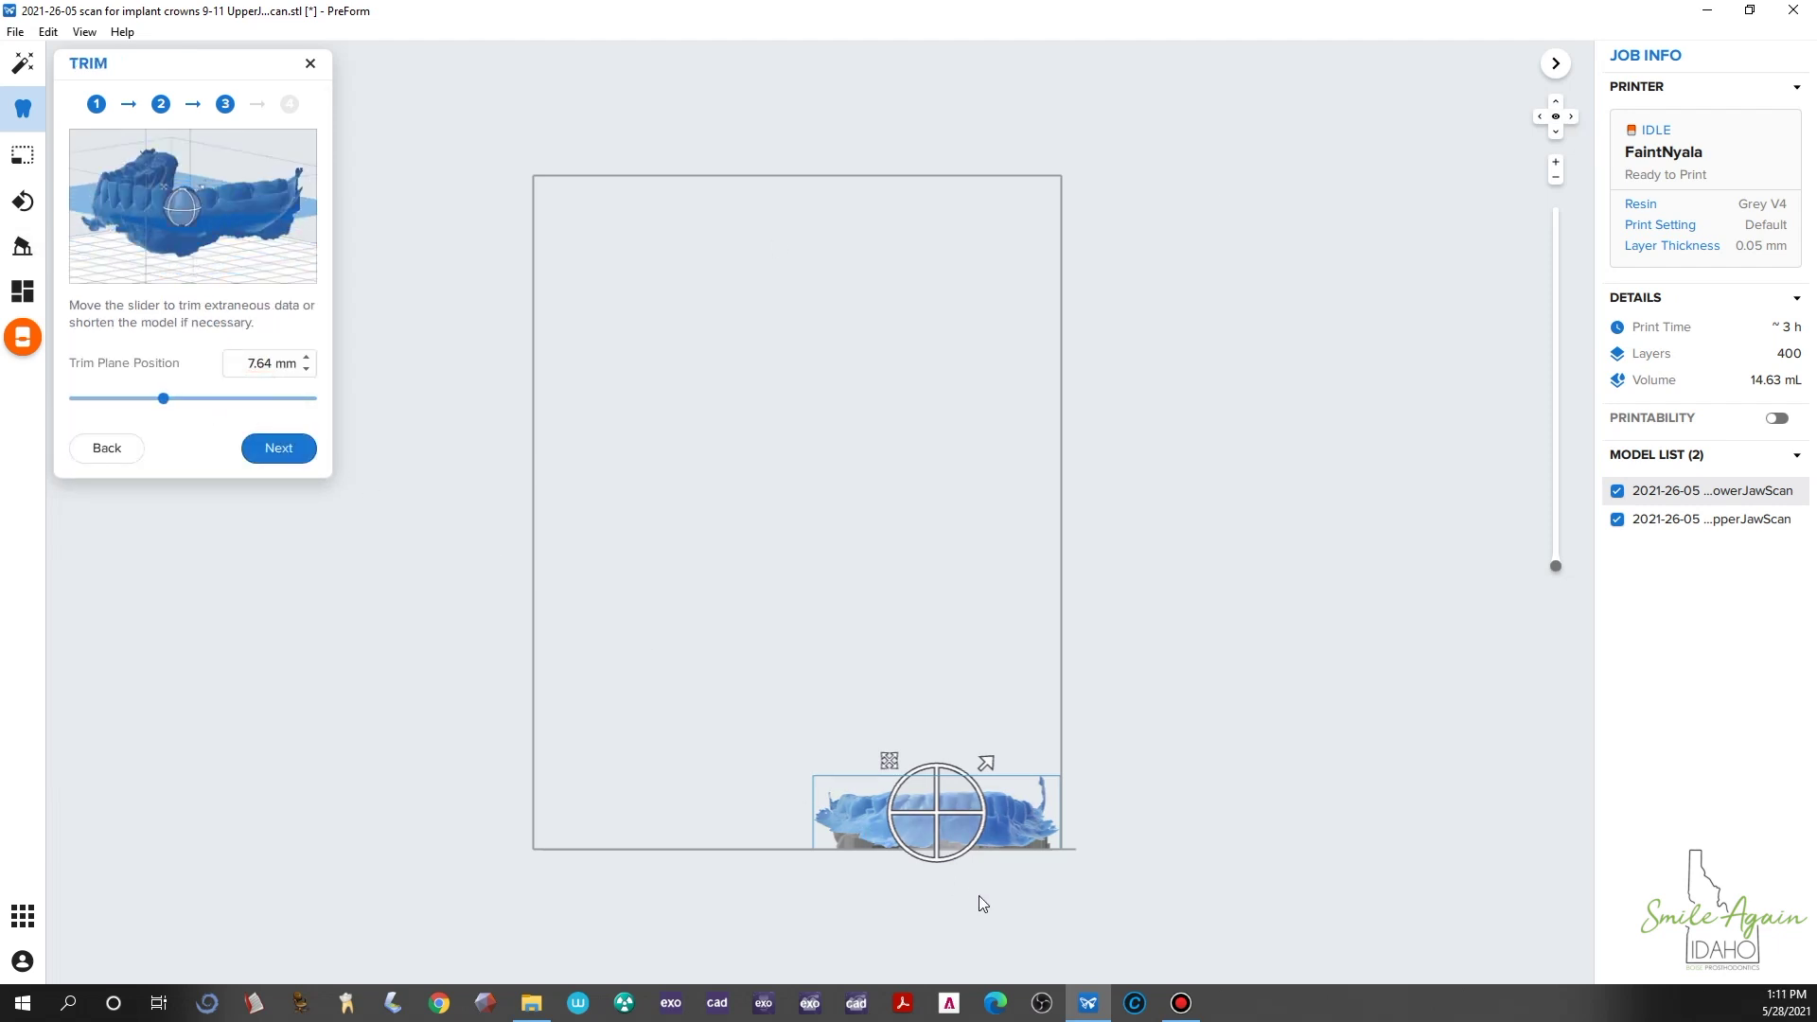
pyautogui.scroll(4, 979, 895)
pyautogui.moveTo(950, 878); pyautogui.dragTo(454, 646, button='right')
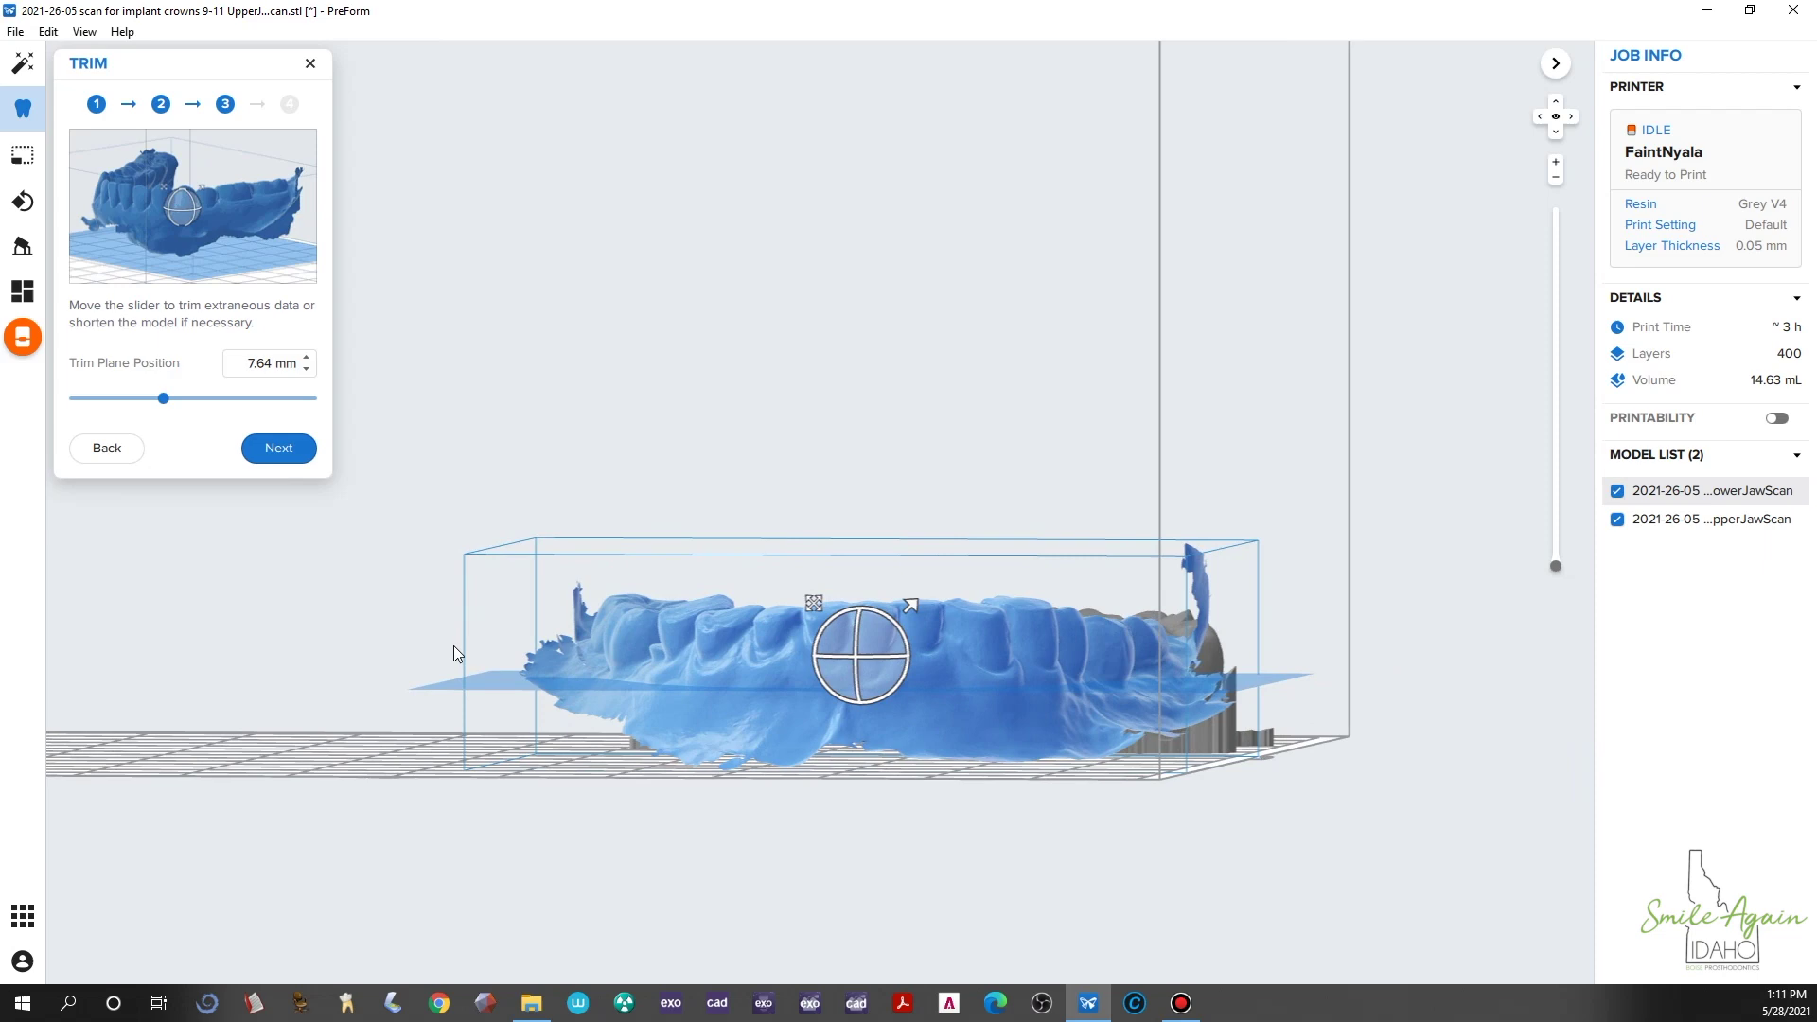
pyautogui.moveTo(168, 409); pyautogui.dragTo(145, 405)
pyautogui.moveTo(407, 643); pyautogui.dragTo(137, 629, button='right')
# - Create a 1.00 mm base on the lower jaw model and close the success summary
pyautogui.click(268, 461)
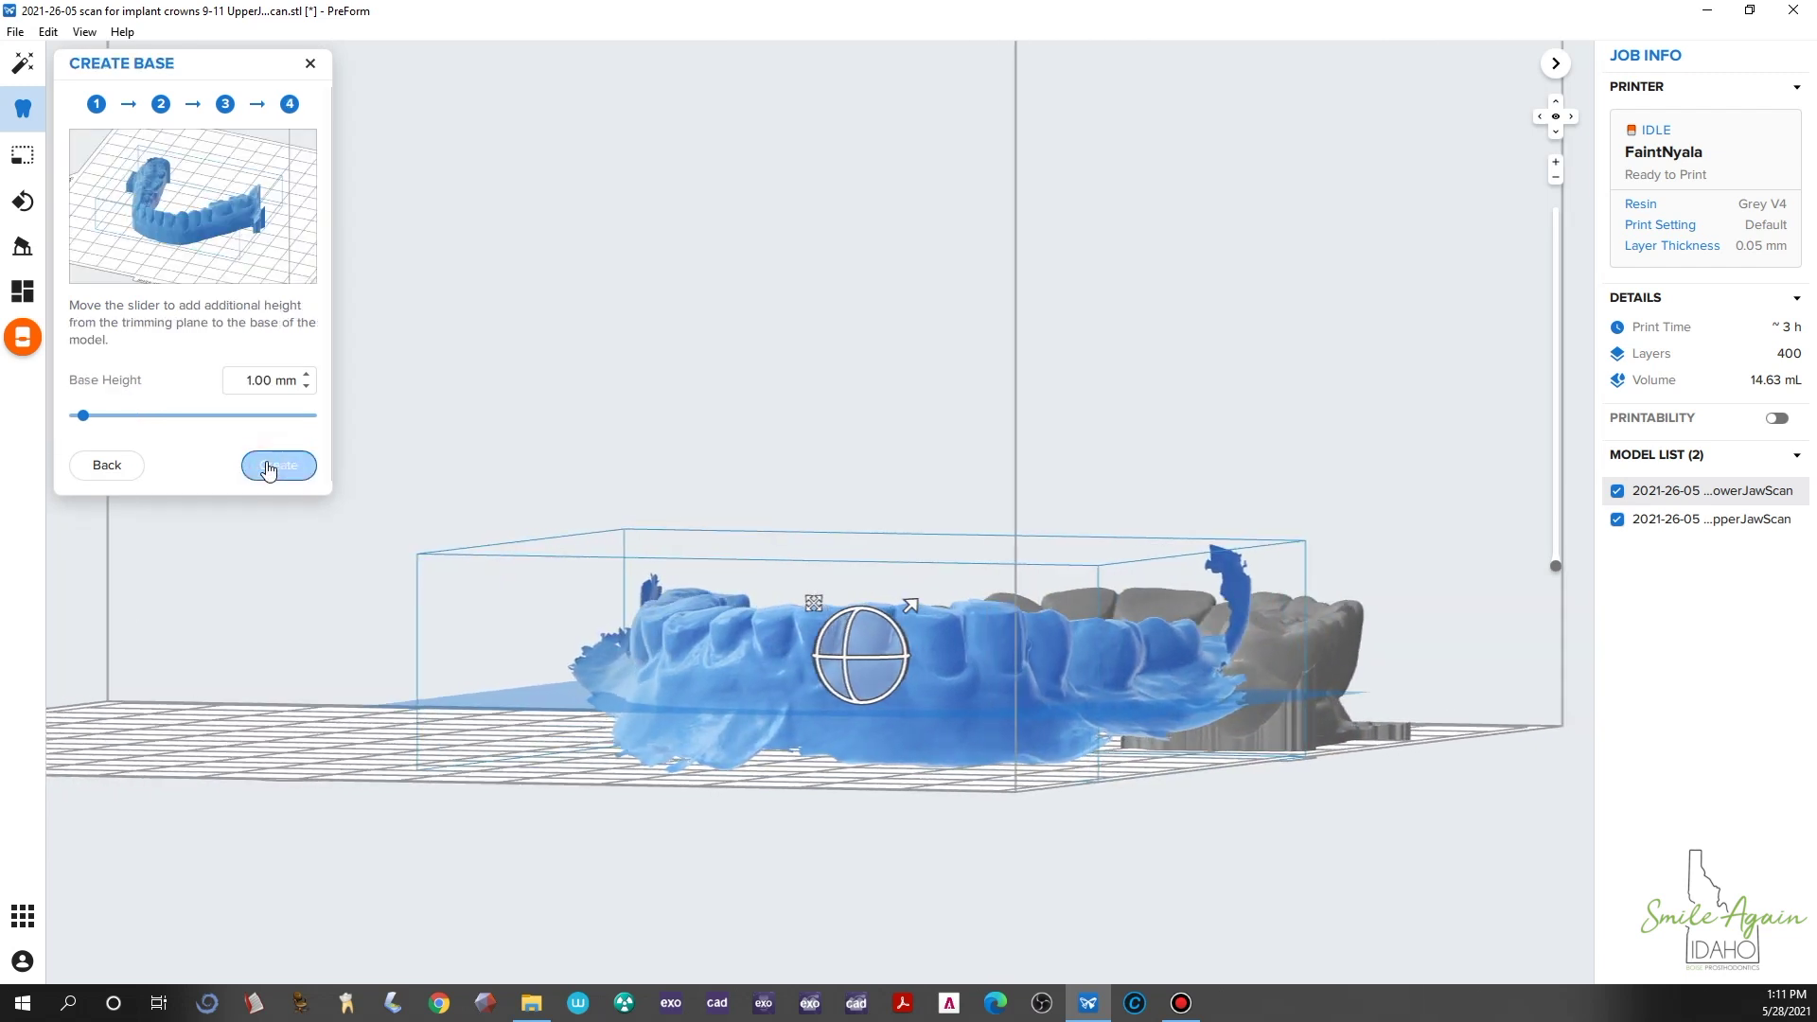
pyautogui.click(276, 466)
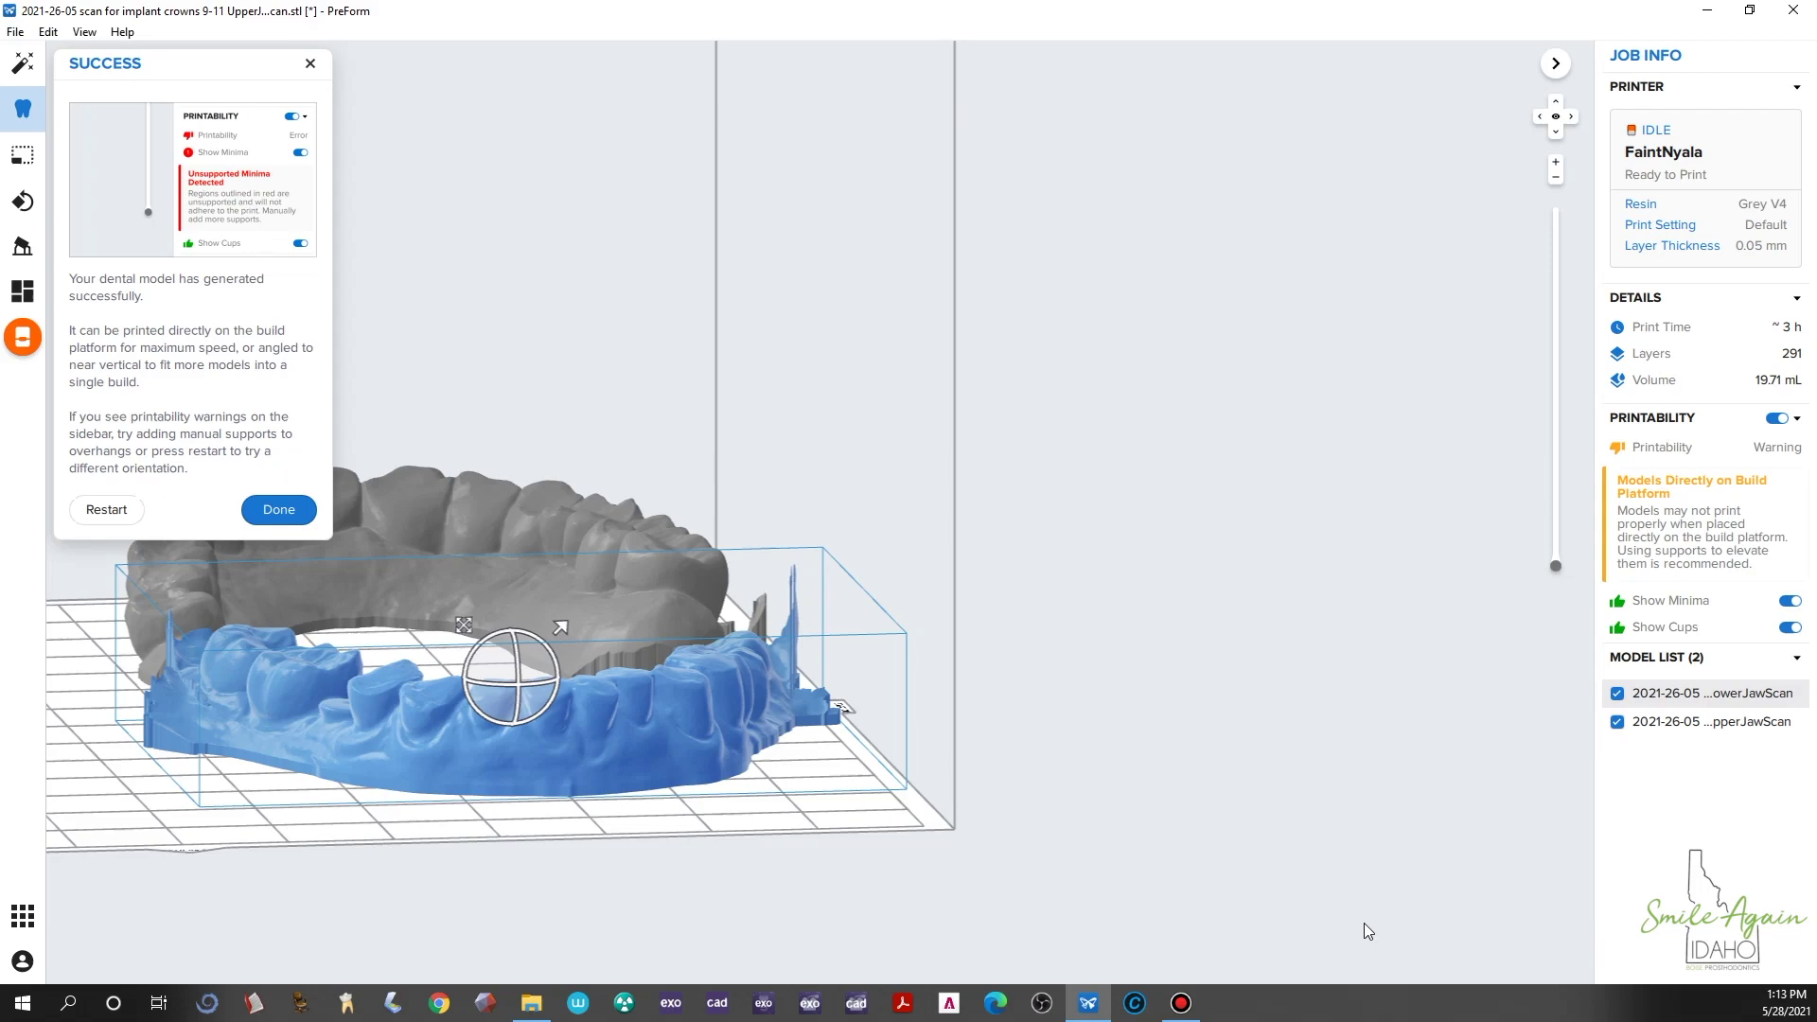
pyautogui.moveTo(752, 781); pyautogui.dragTo(263, 538, button='right')
pyautogui.moveTo(172, 668); pyautogui.dragTo(760, 695, button='right')
pyautogui.click(297, 512)
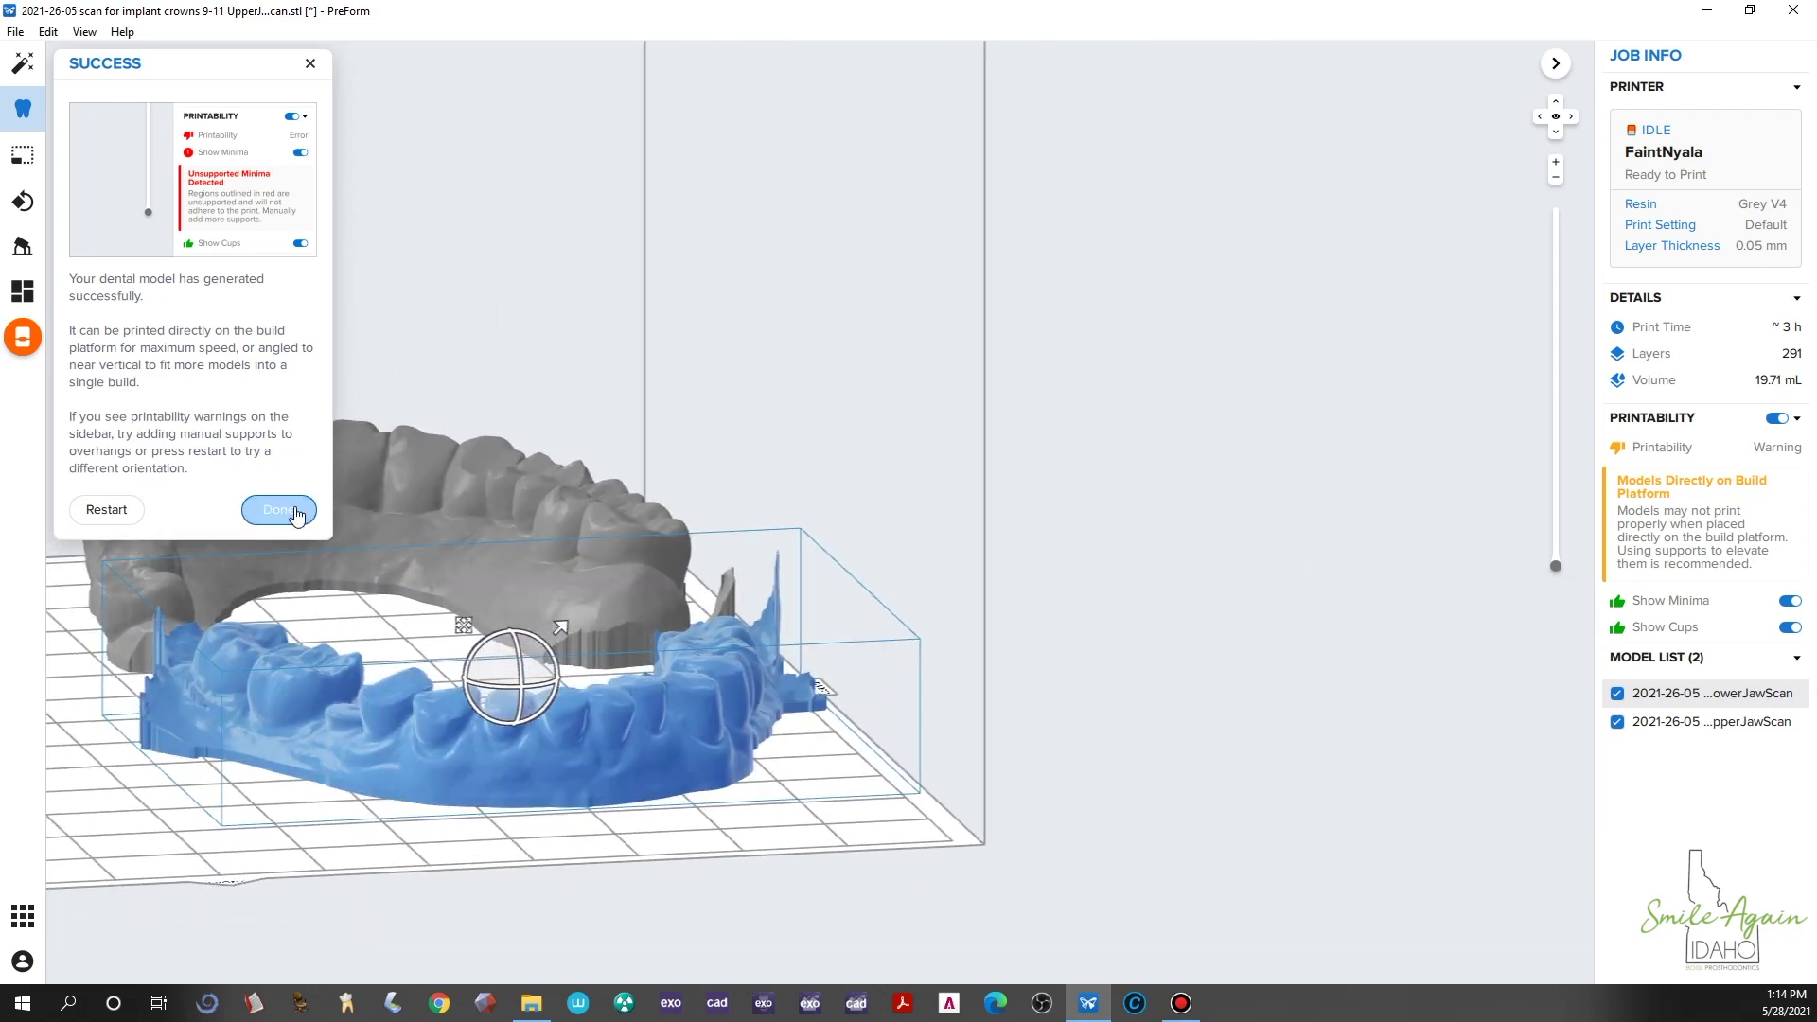
# - Orbit to a top-down view and box-select both upper and lower jaw models
pyautogui.moveTo(400, 531); pyautogui.dragTo(808, 507, button='right')
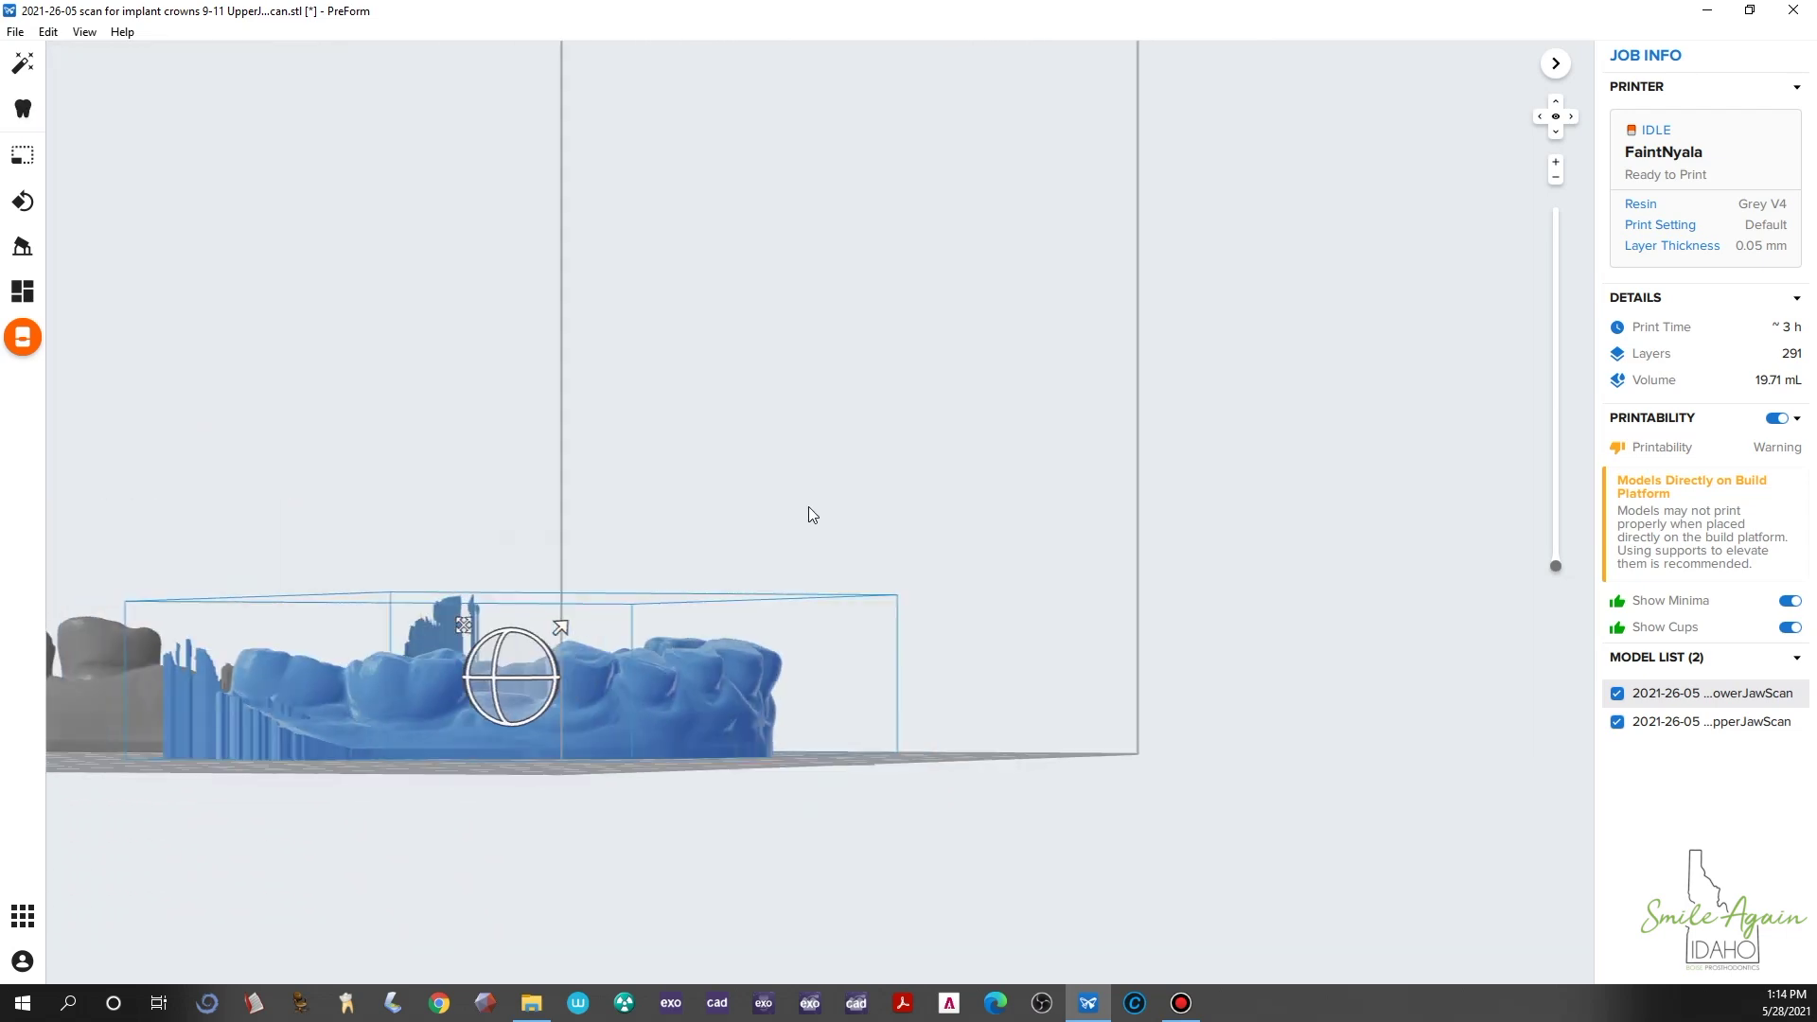
pyautogui.rightClick(808, 507)
pyautogui.click(743, 516)
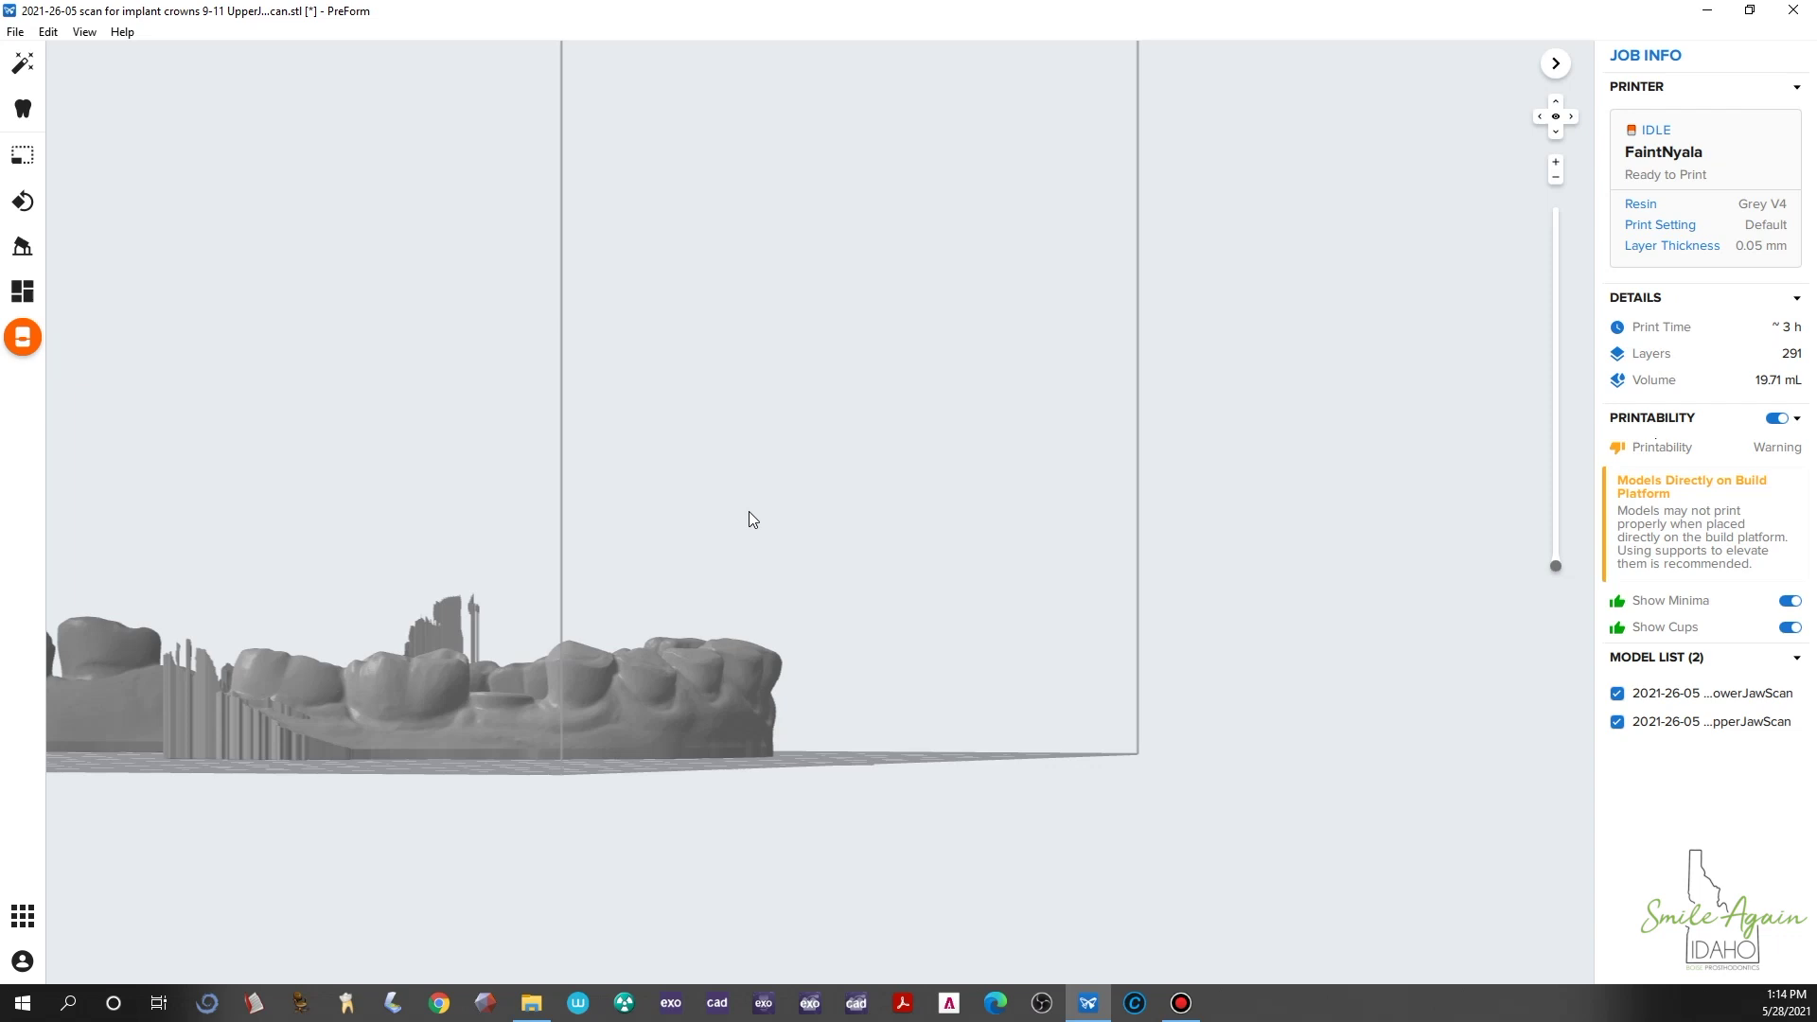
pyautogui.moveTo(477, 579); pyautogui.dragTo(611, 765, button='right')
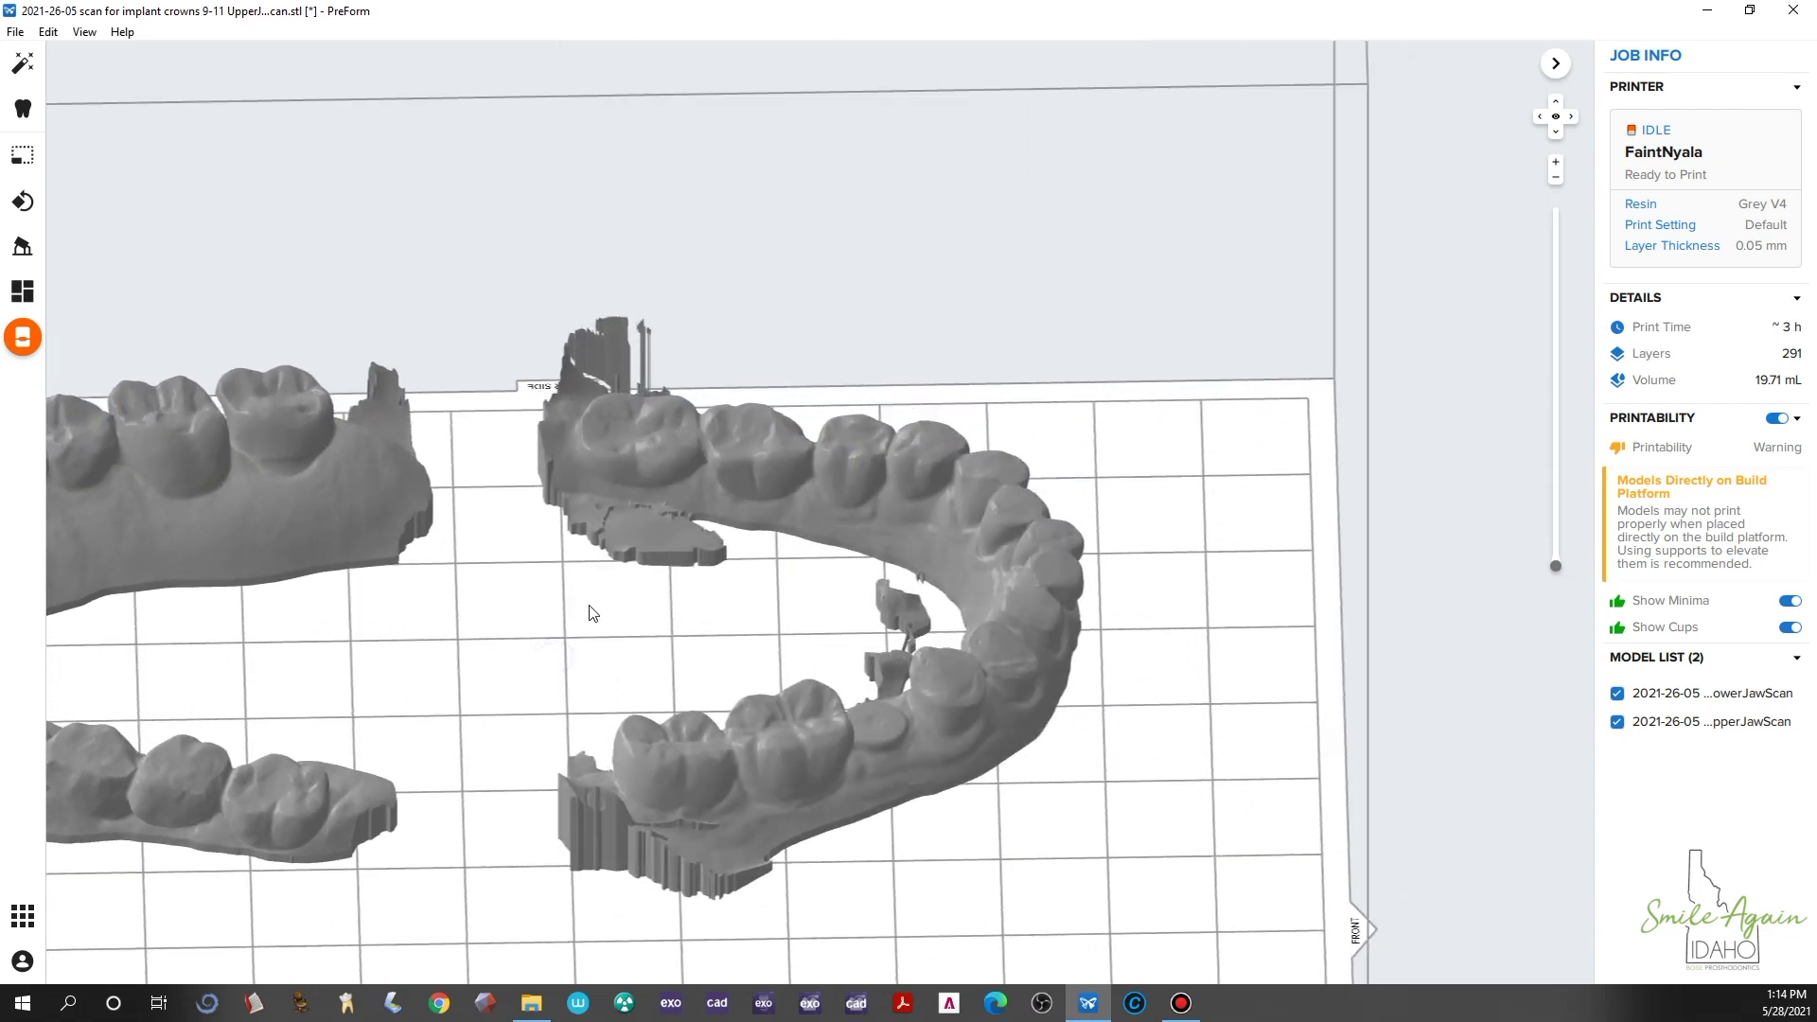
pyautogui.scroll(-10, 588, 613)
pyautogui.moveTo(533, 319); pyautogui.dragTo(1230, 610)
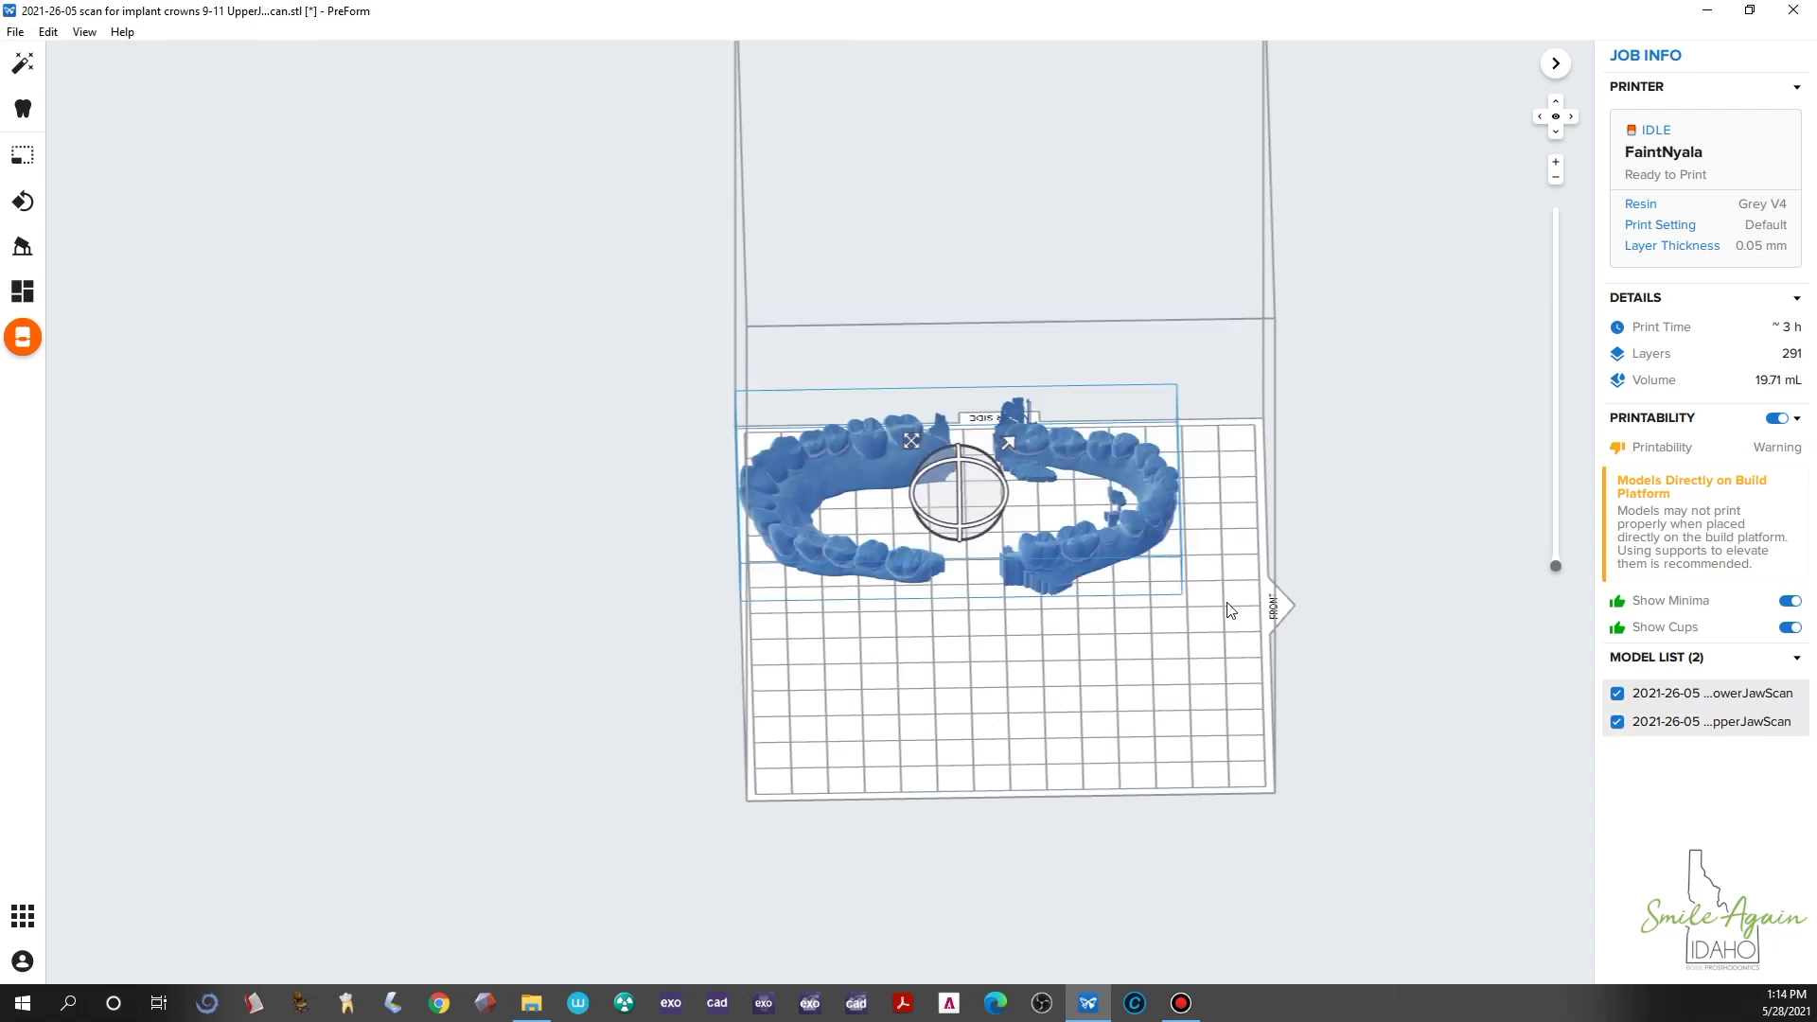
# - Auto-generate full-raft supports for both selected jaw models
pyautogui.click(23, 247)
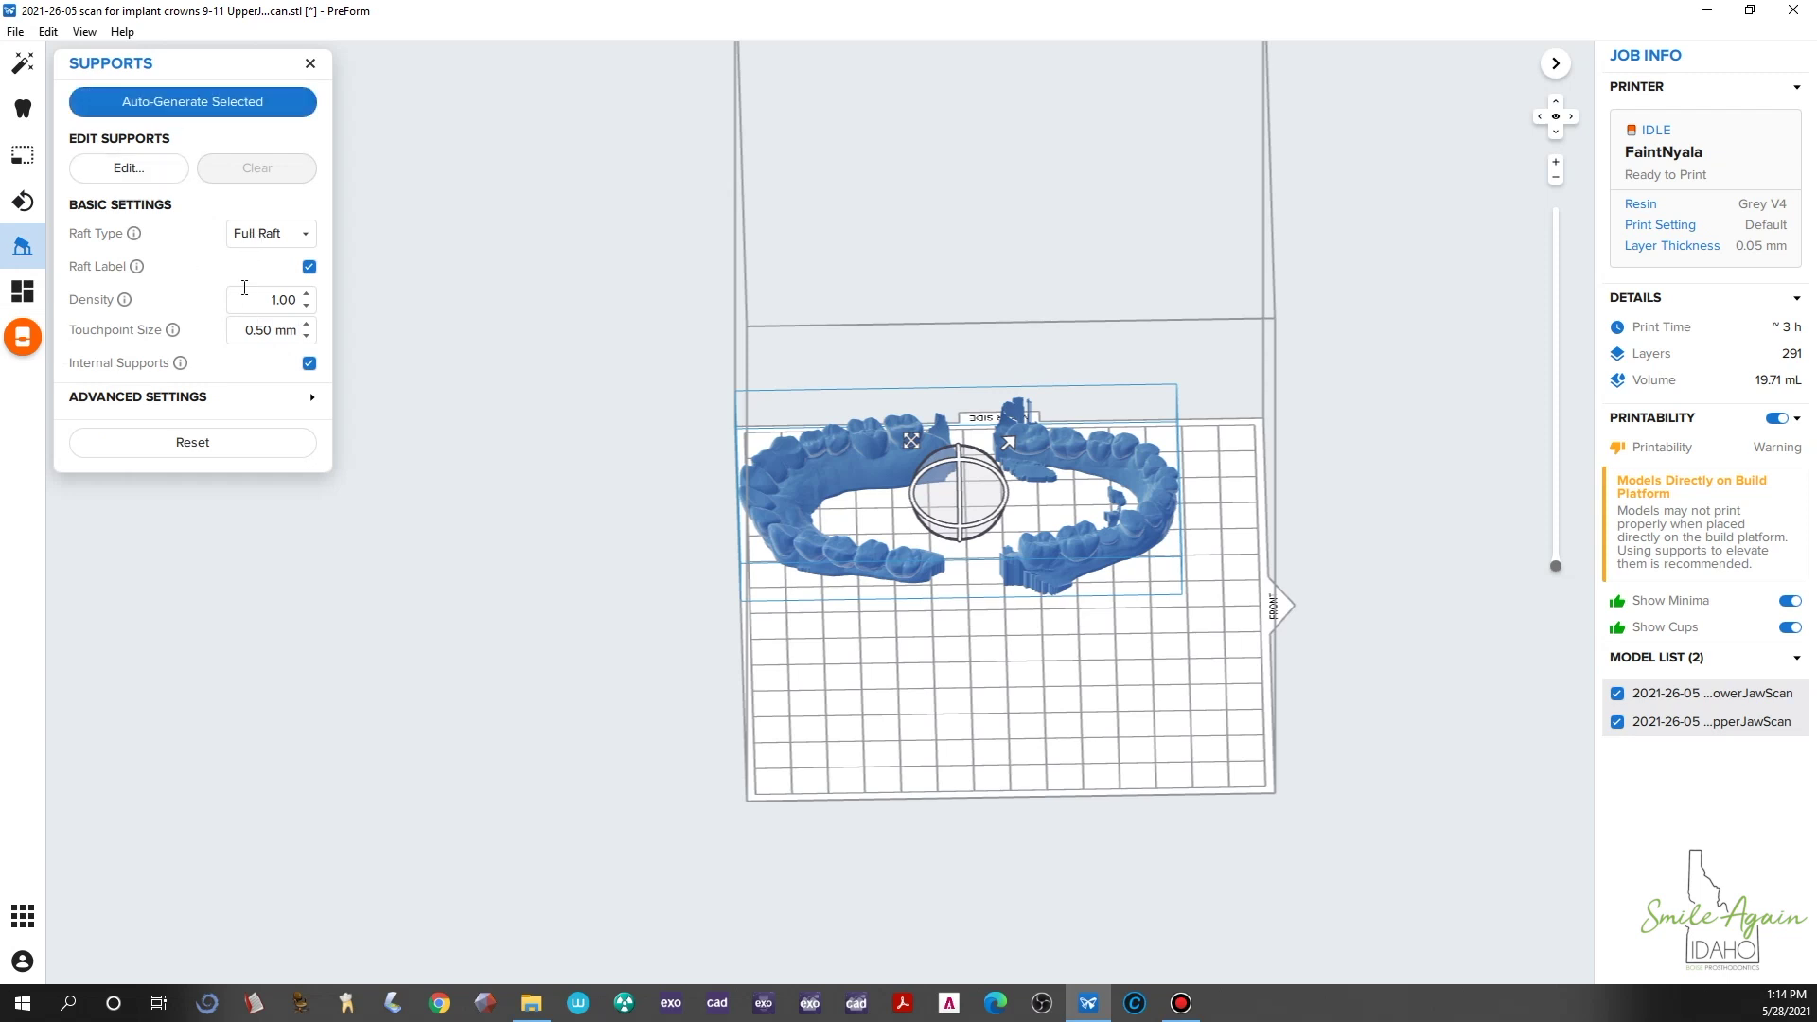
pyautogui.click(264, 99)
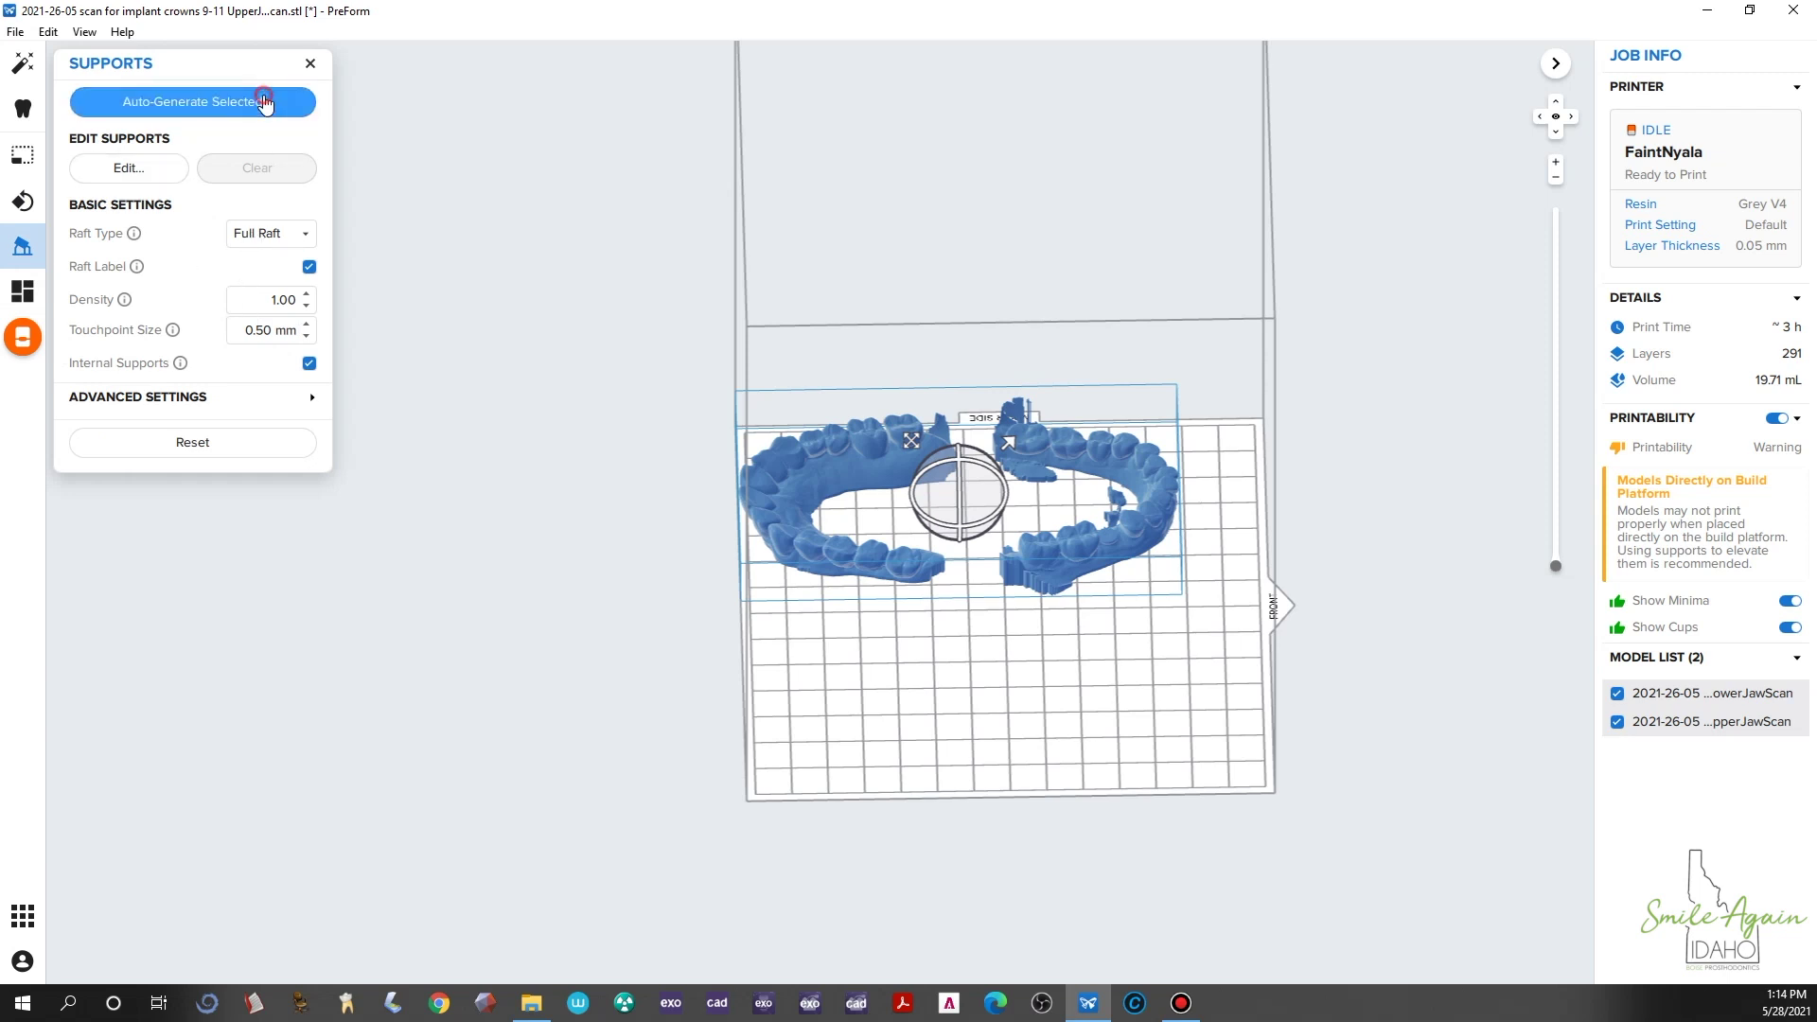
pyautogui.moveTo(872, 704); pyautogui.dragTo(1240, 575, button='right')
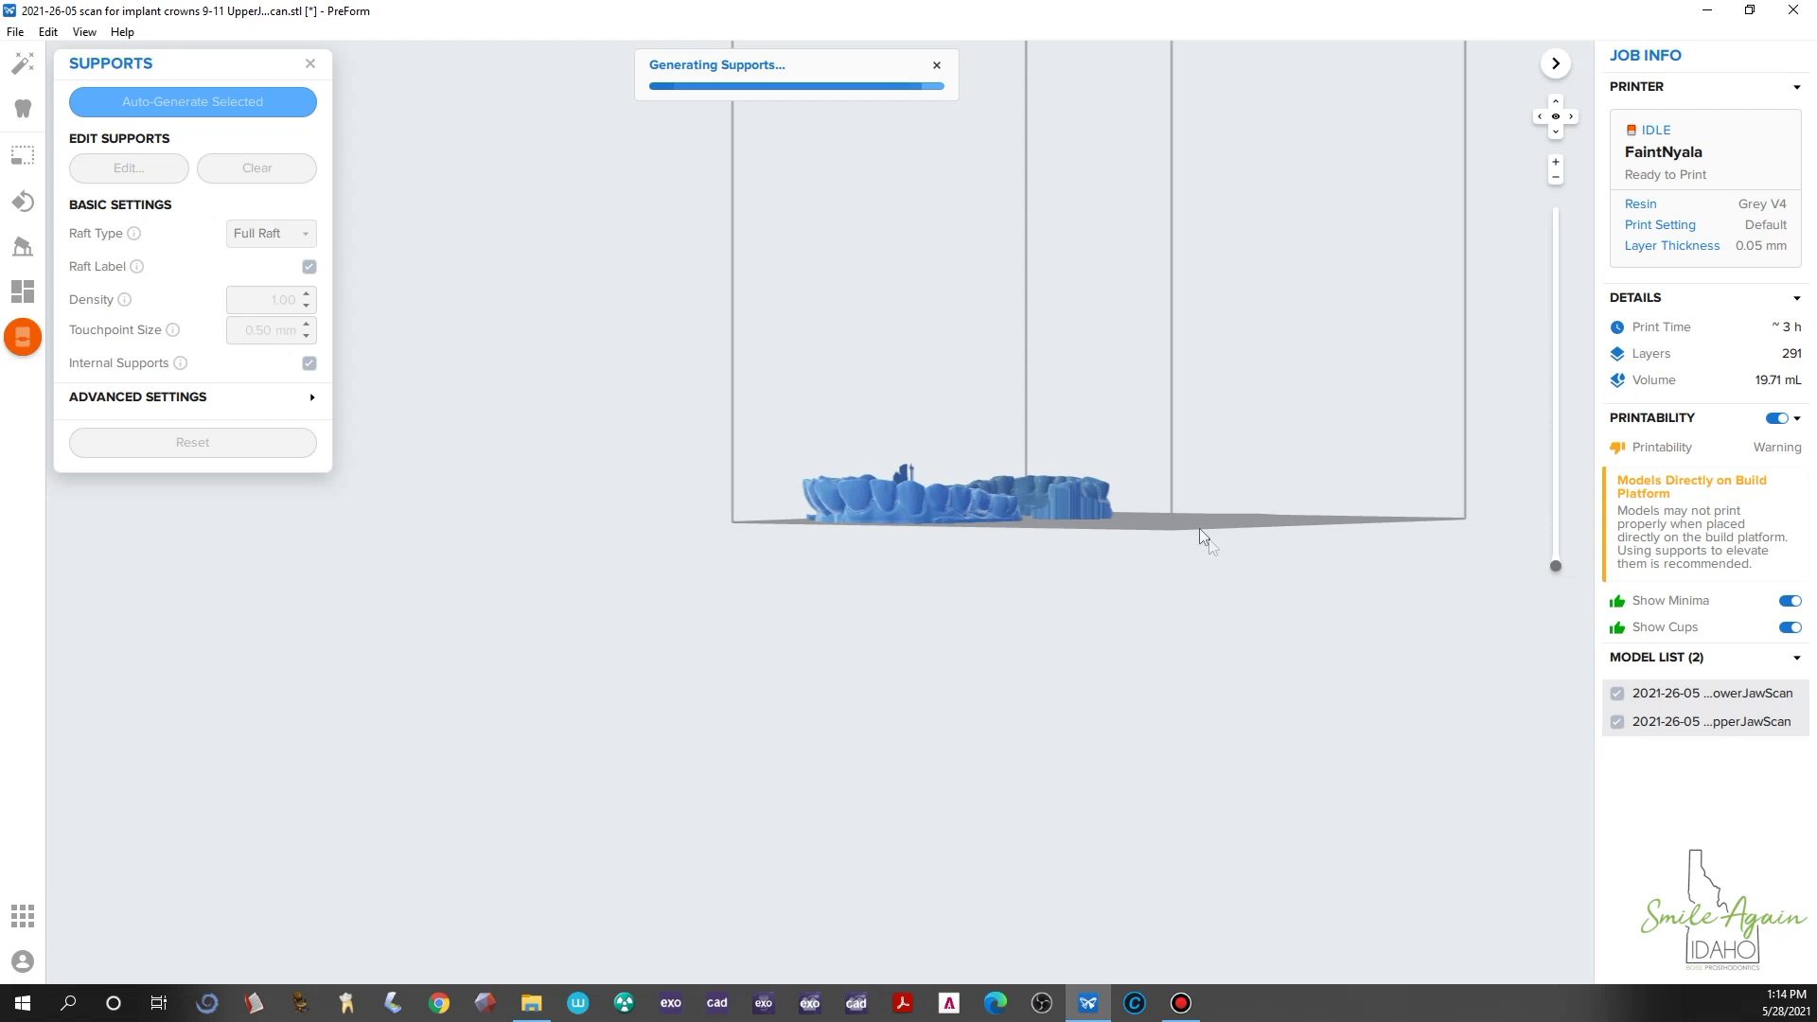
pyautogui.moveTo(1148, 556); pyautogui.dragTo(1020, 453, button='right')
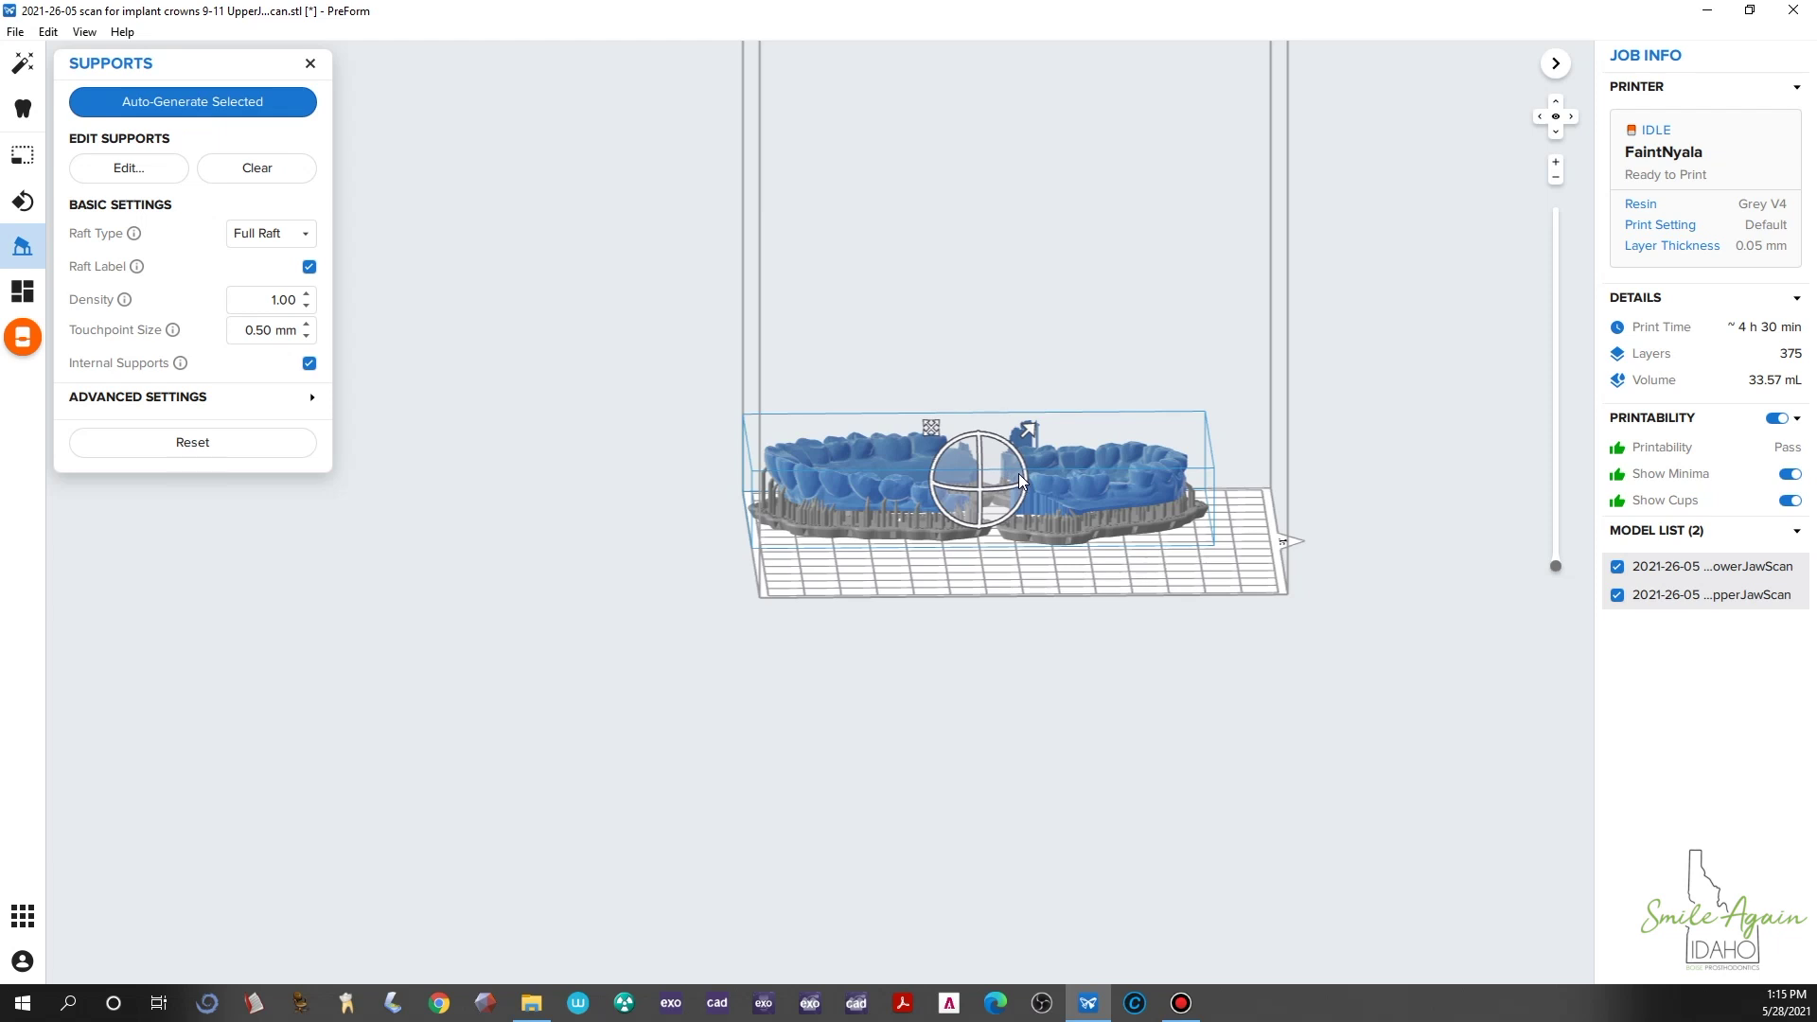
pyautogui.click(912, 598)
pyautogui.moveTo(953, 611); pyautogui.dragTo(1387, 649, button='right')
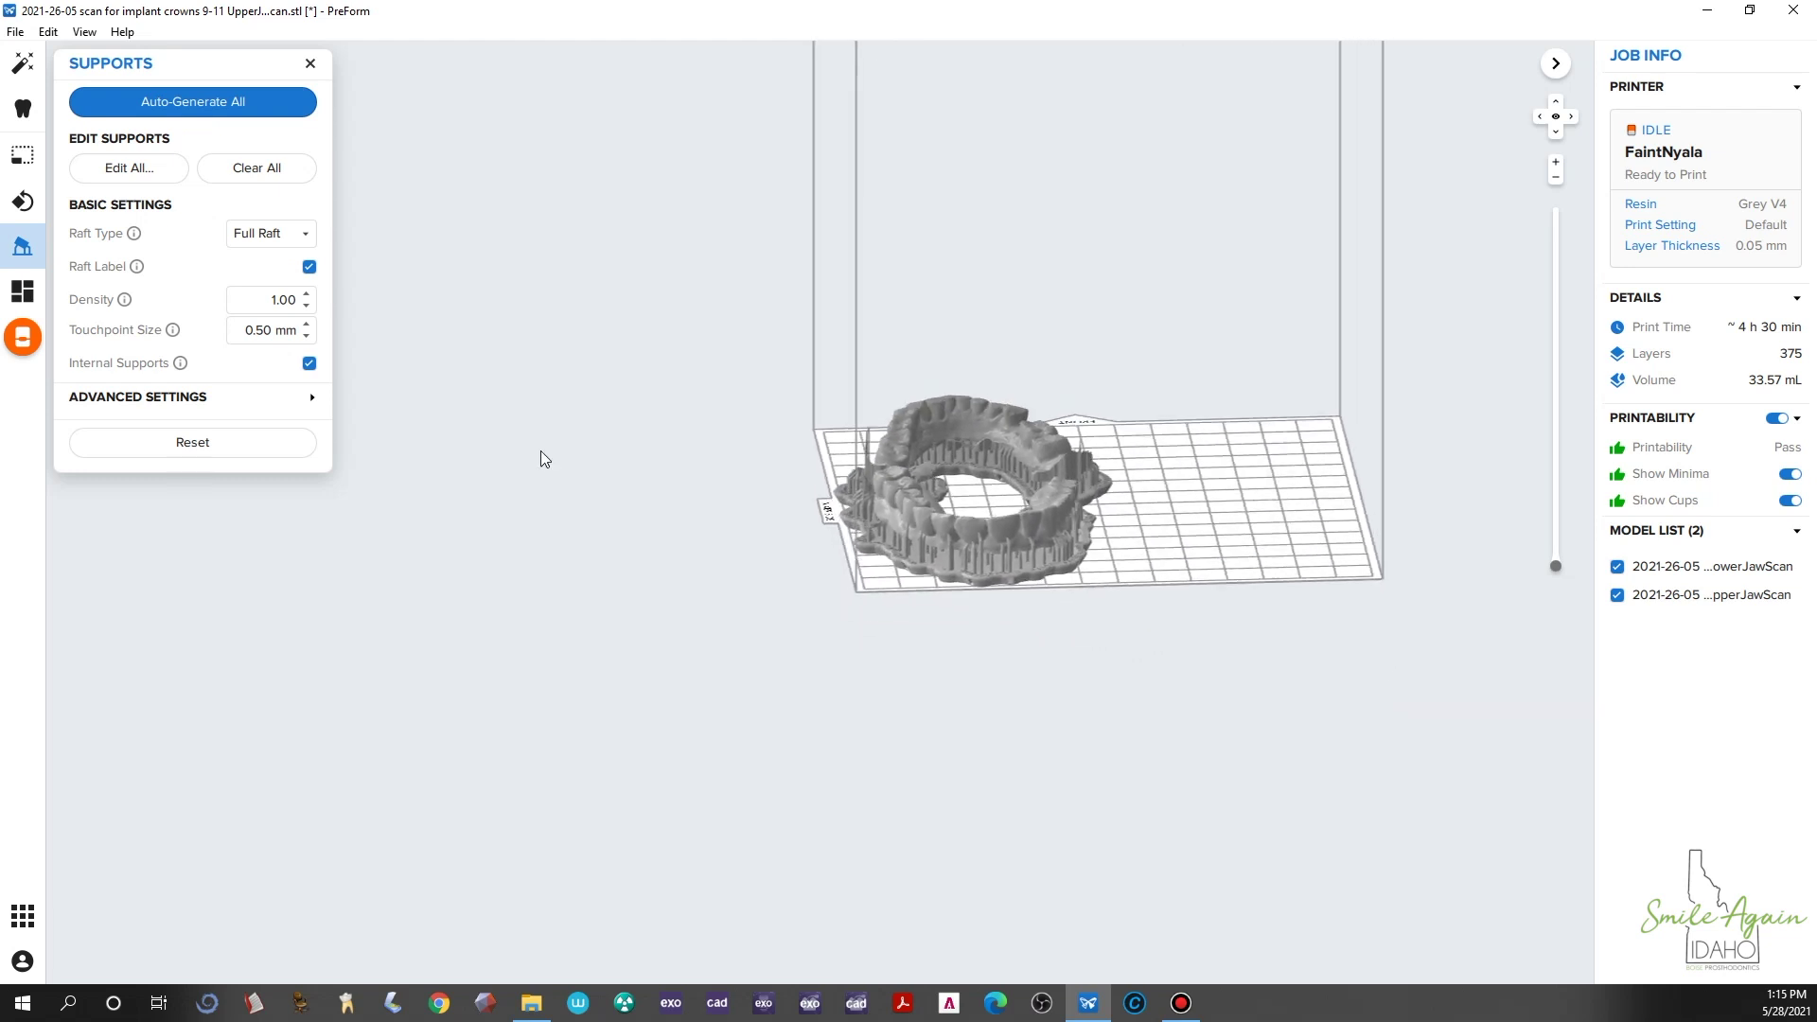
pyautogui.click(310, 65)
pyautogui.moveTo(495, 438); pyautogui.dragTo(1064, 856, button='right')
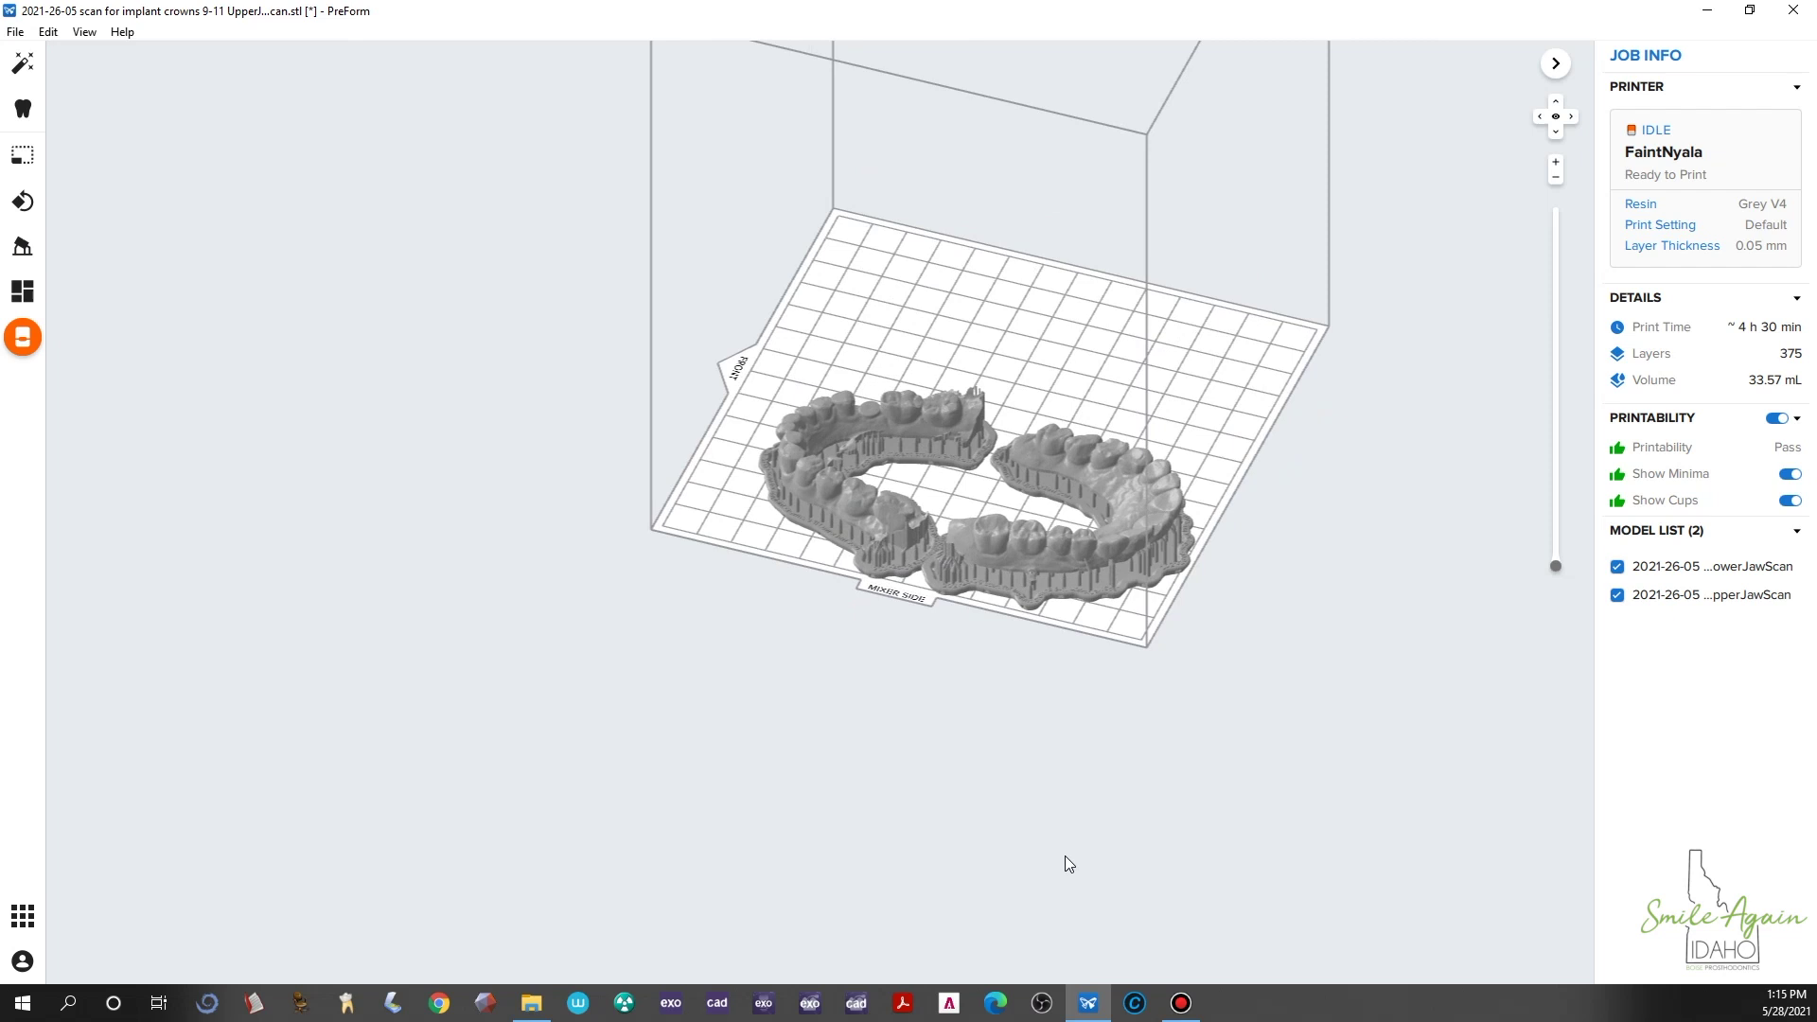
# - Send the upper and lower jaw job to the printer's queue, estimated at 3 h 28 min
pyautogui.click(22, 336)
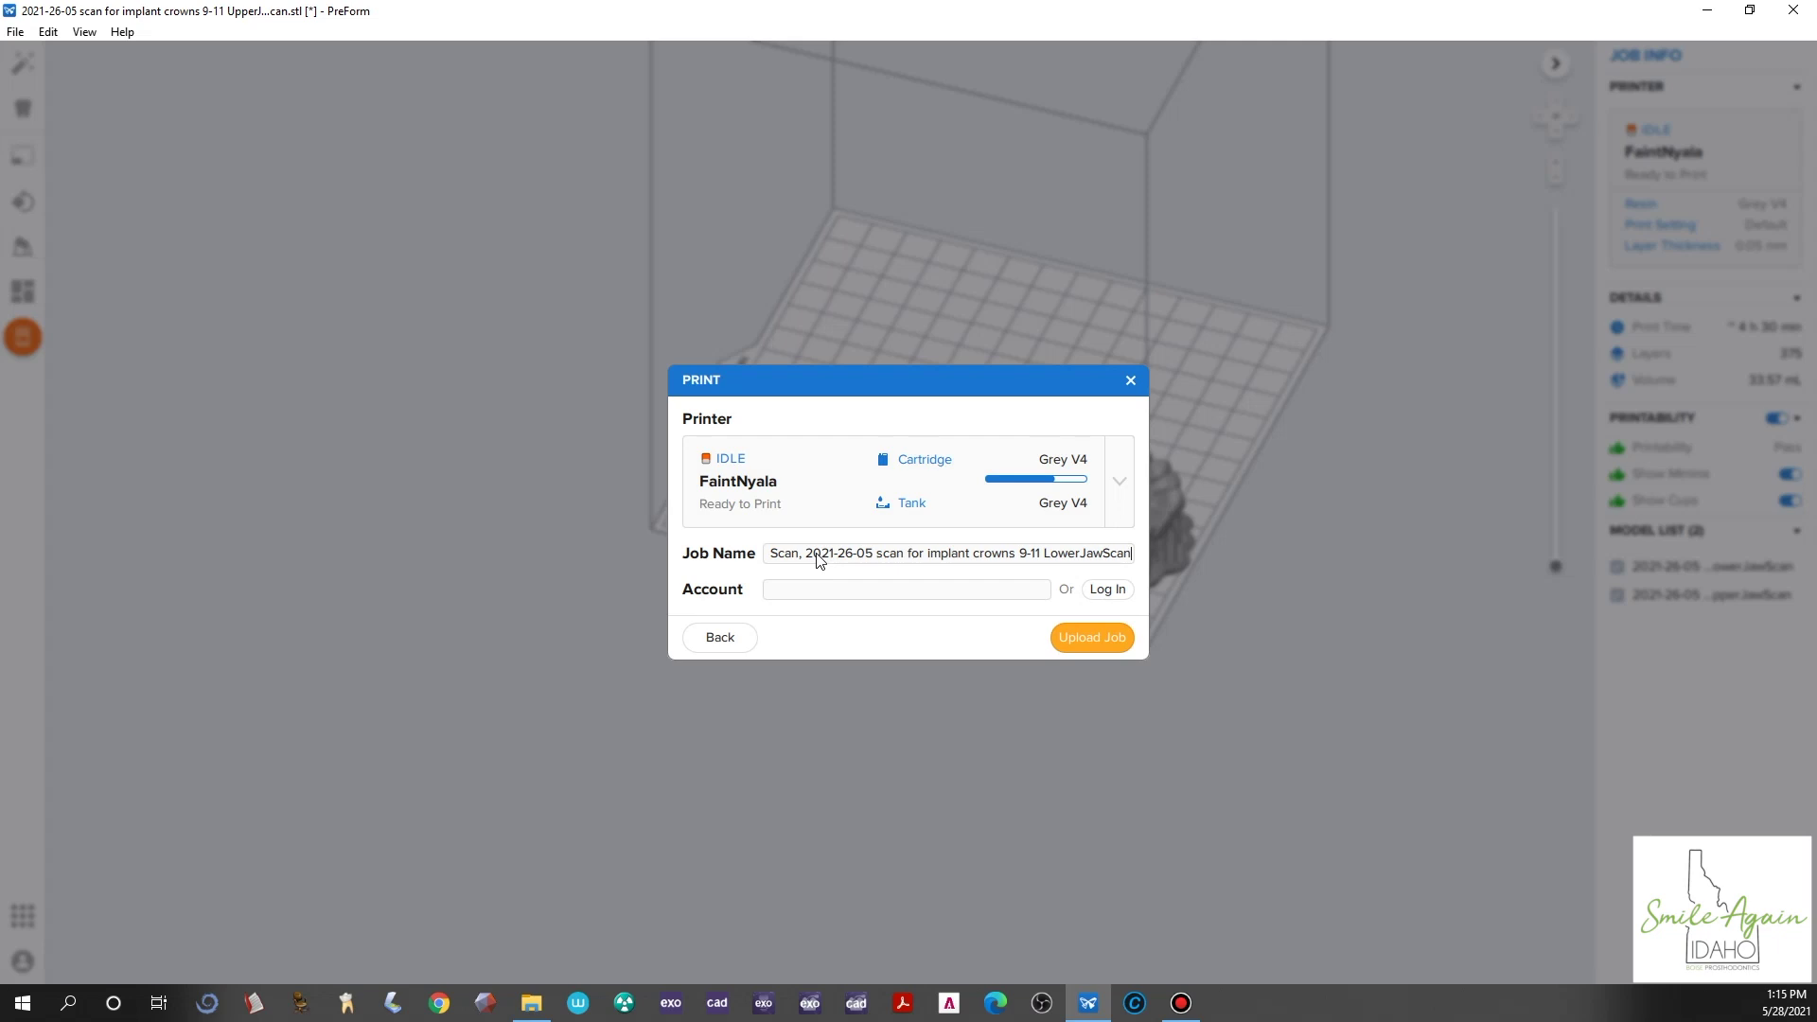
pyautogui.click(1093, 639)
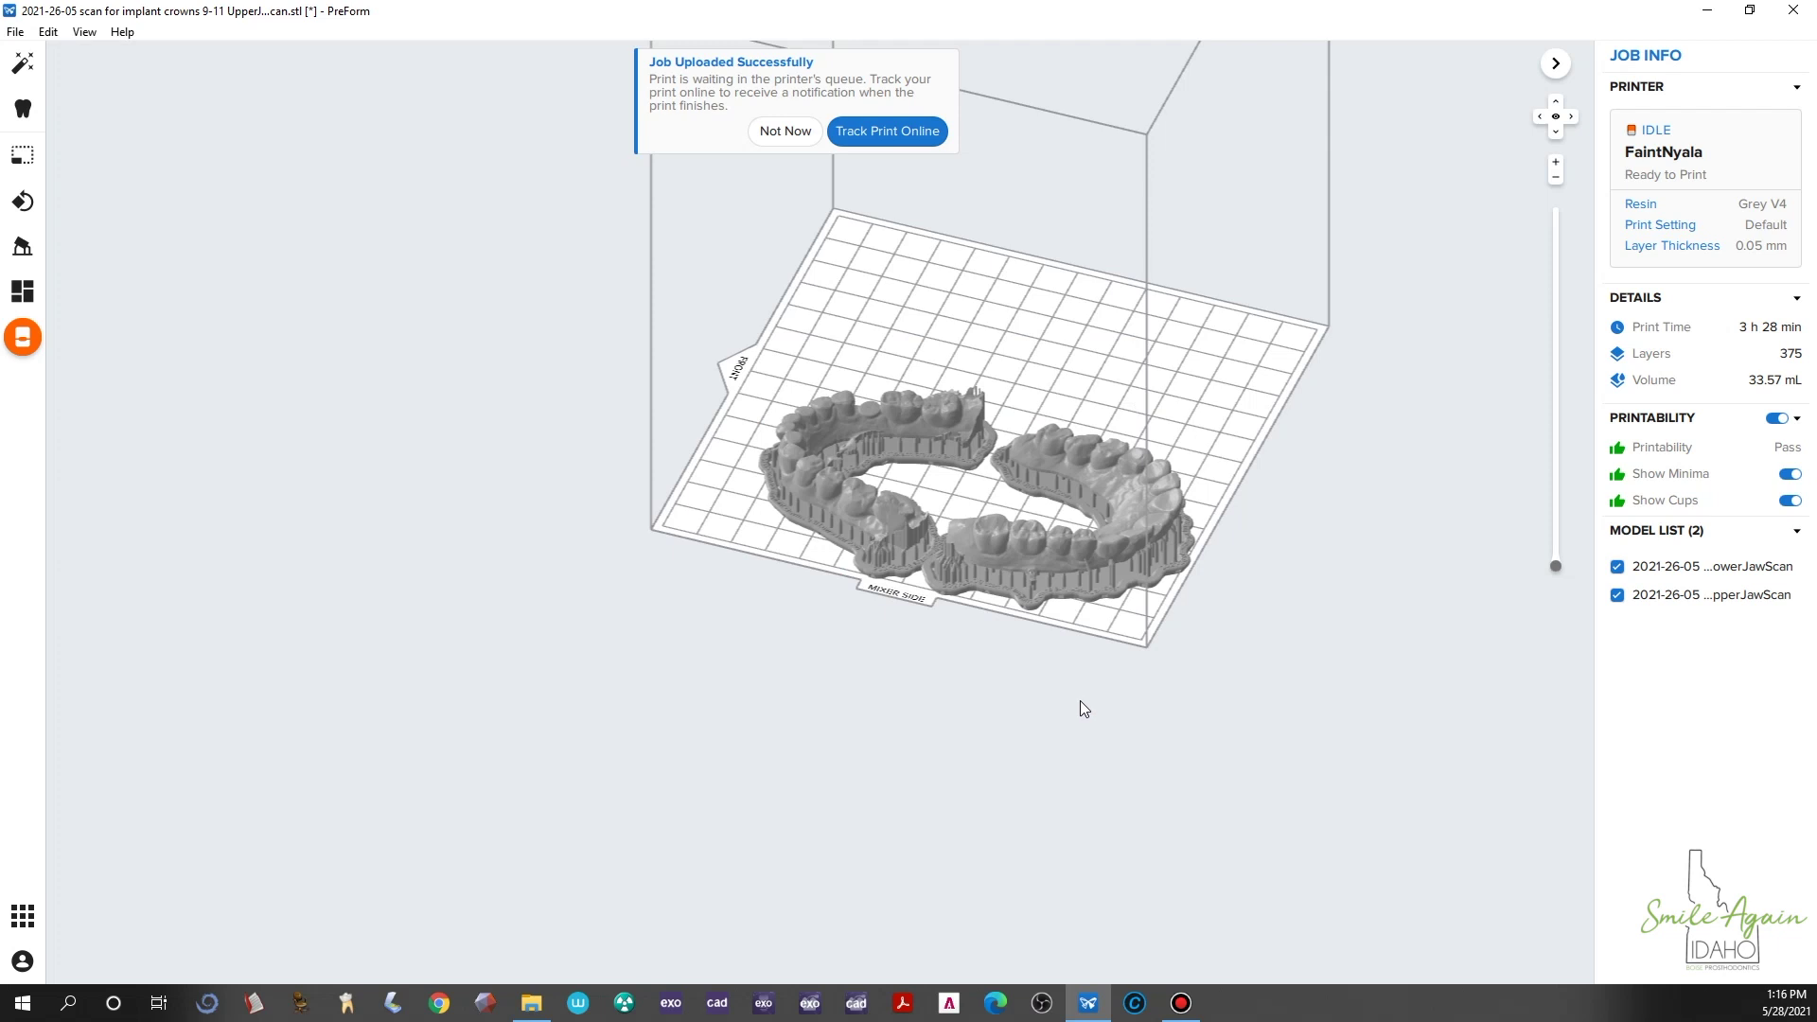
# - Dismiss the upload notice, then quit PreForm, discarding the unsaved job changes
pyautogui.click(773, 132)
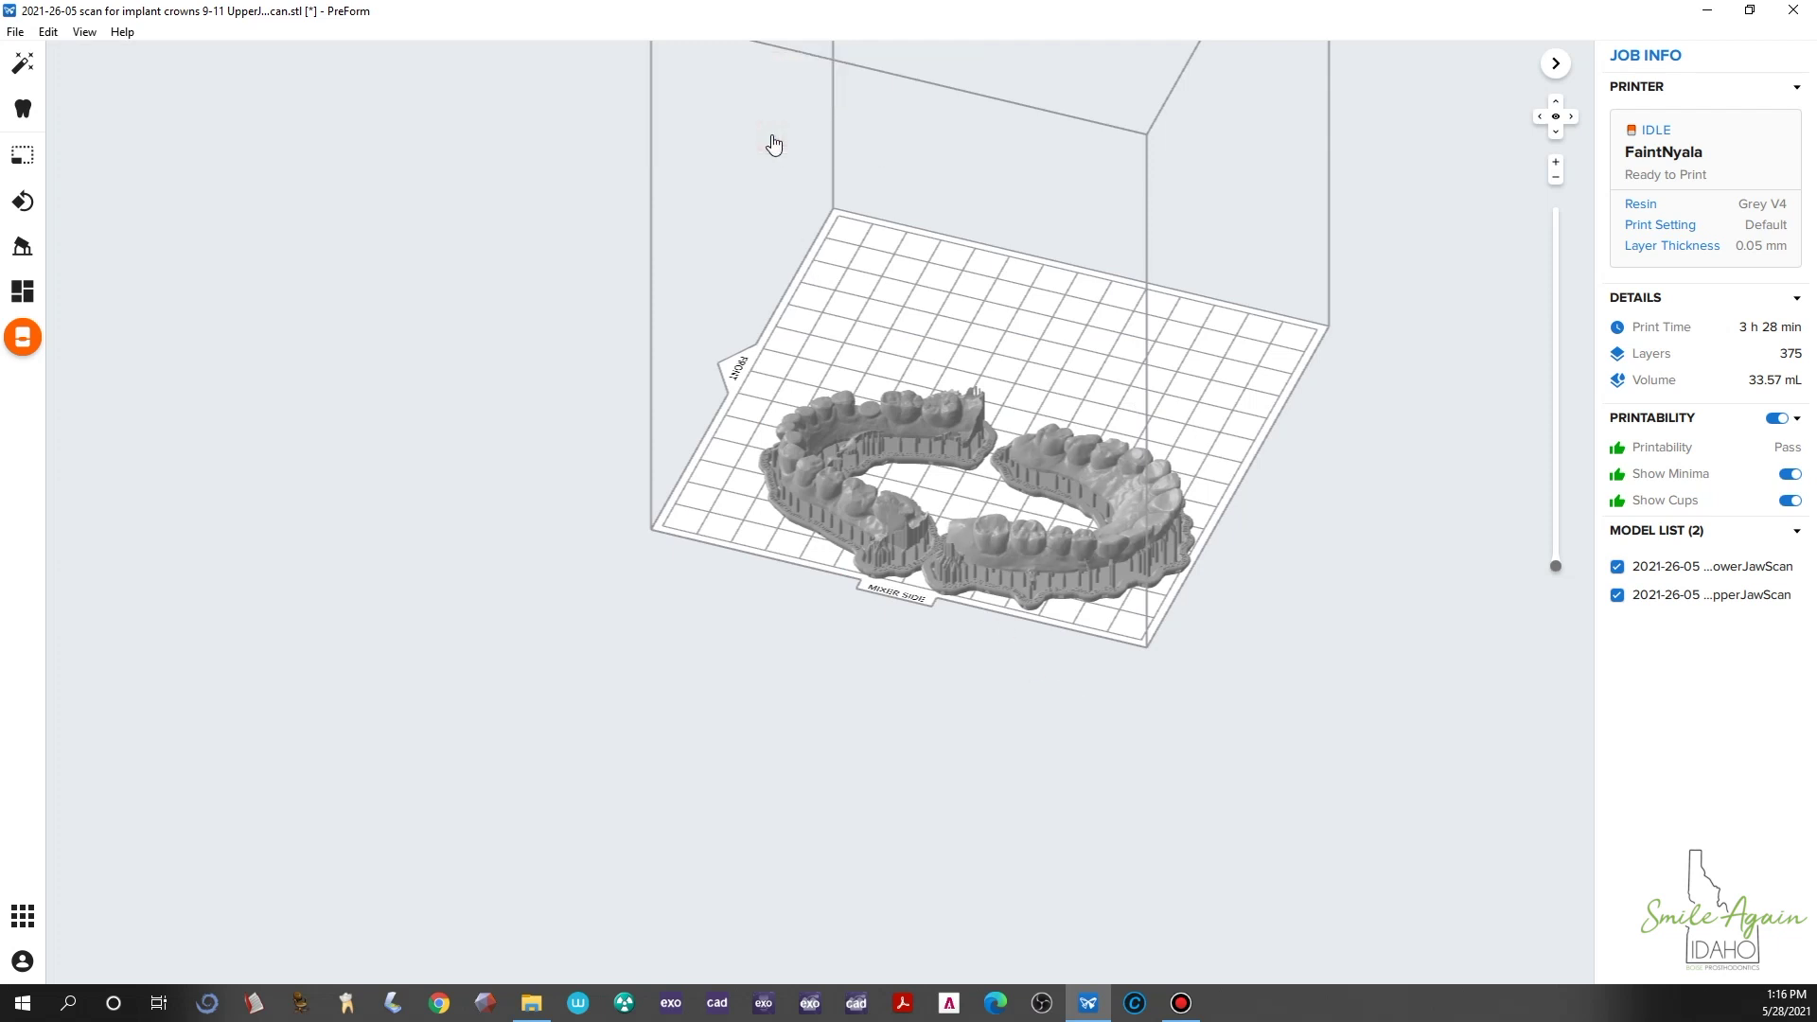
pyautogui.moveTo(924, 426); pyautogui.dragTo(508, 509, button='right')
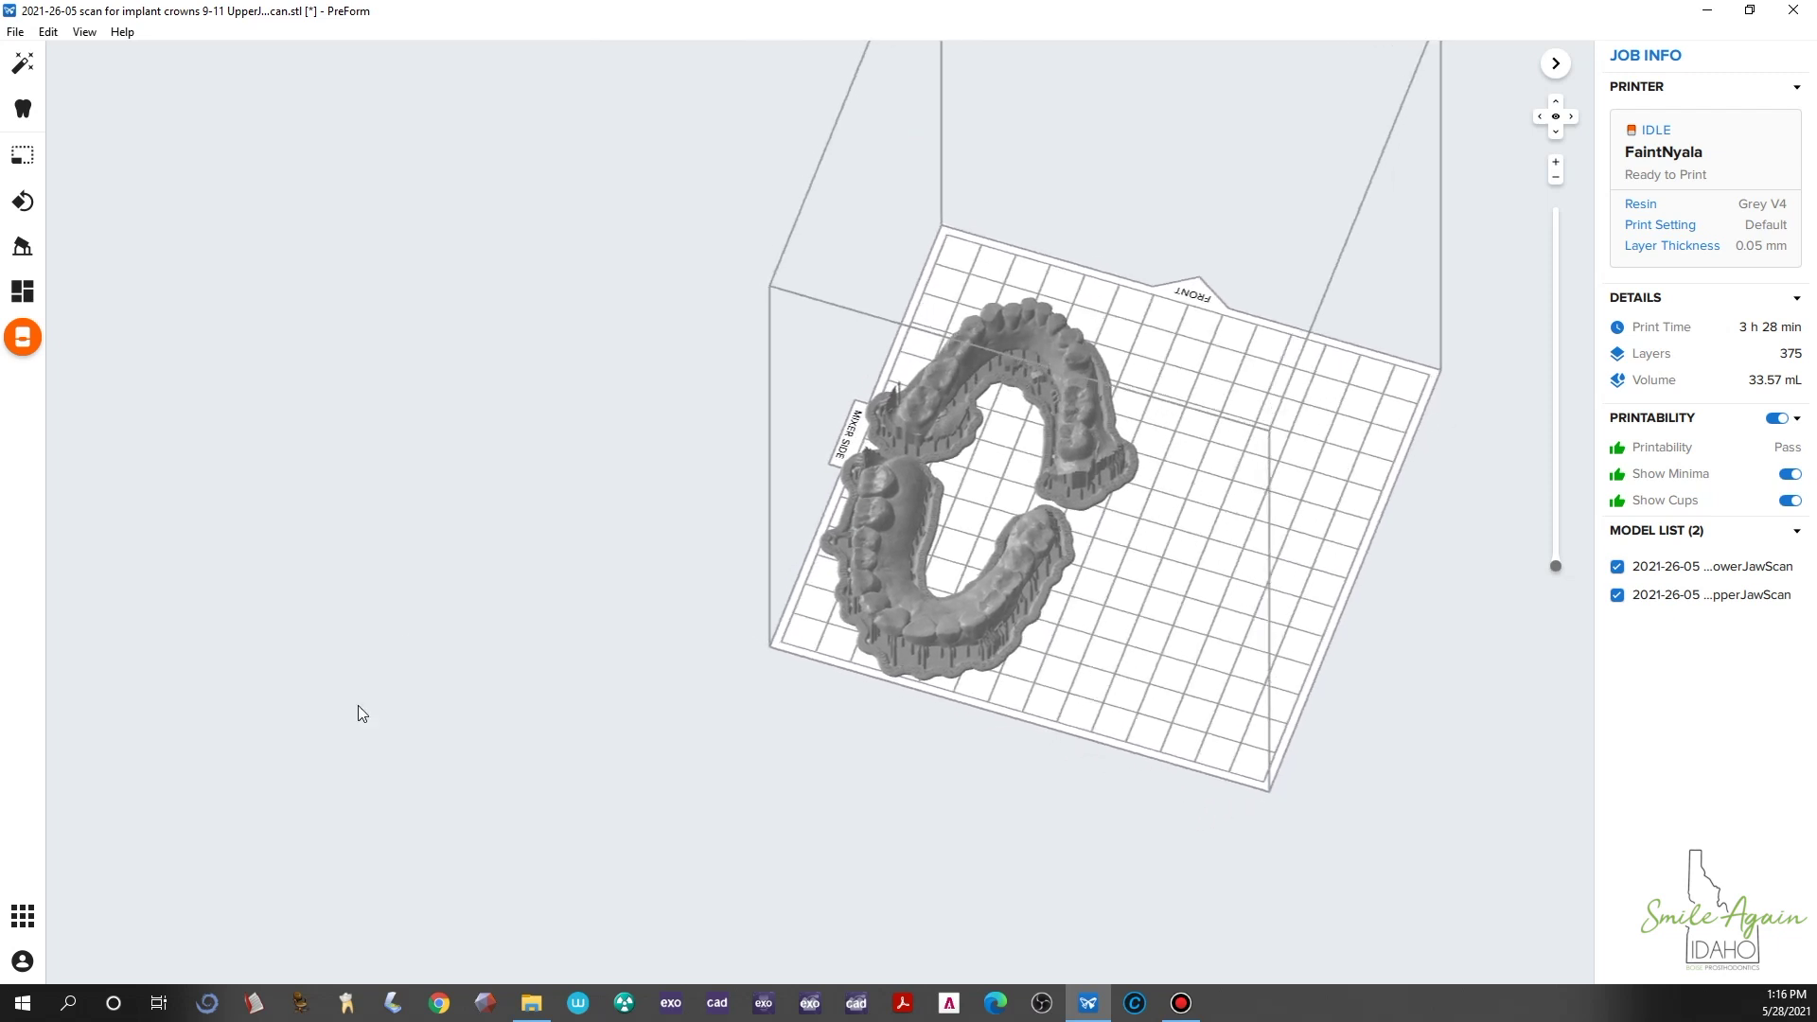
pyautogui.click(1792, 17)
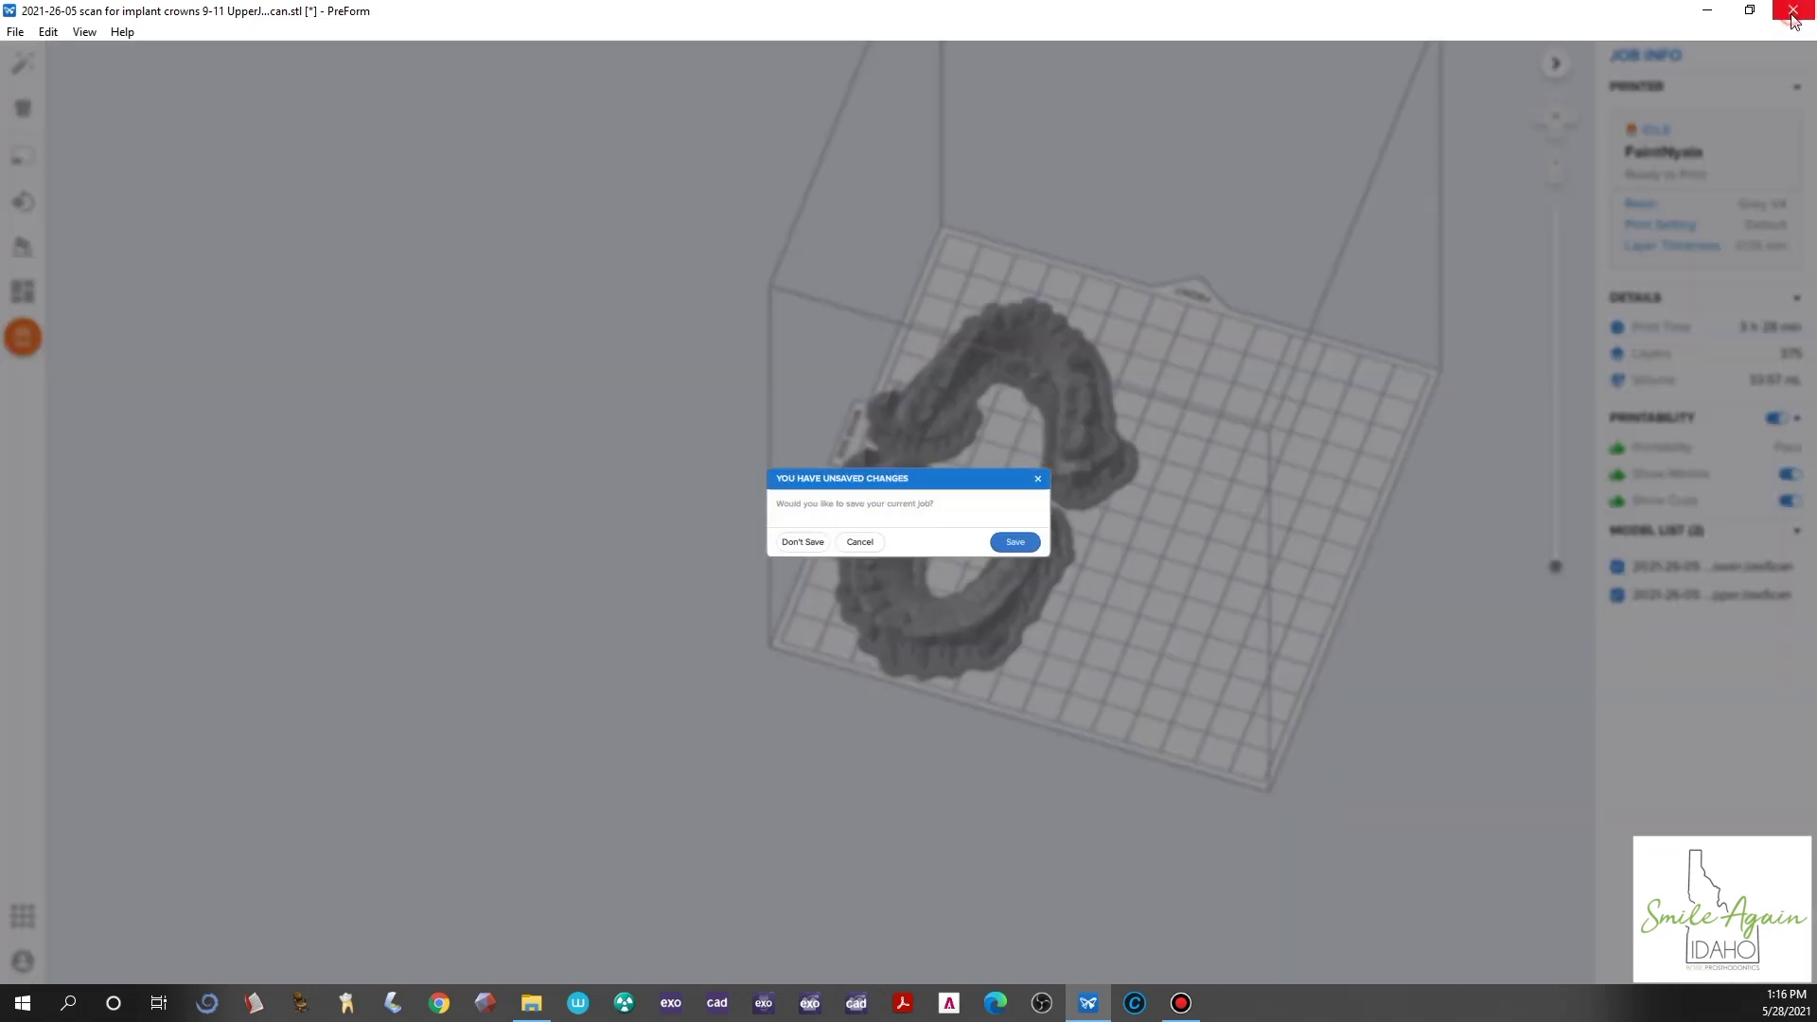
pyautogui.click(755, 560)
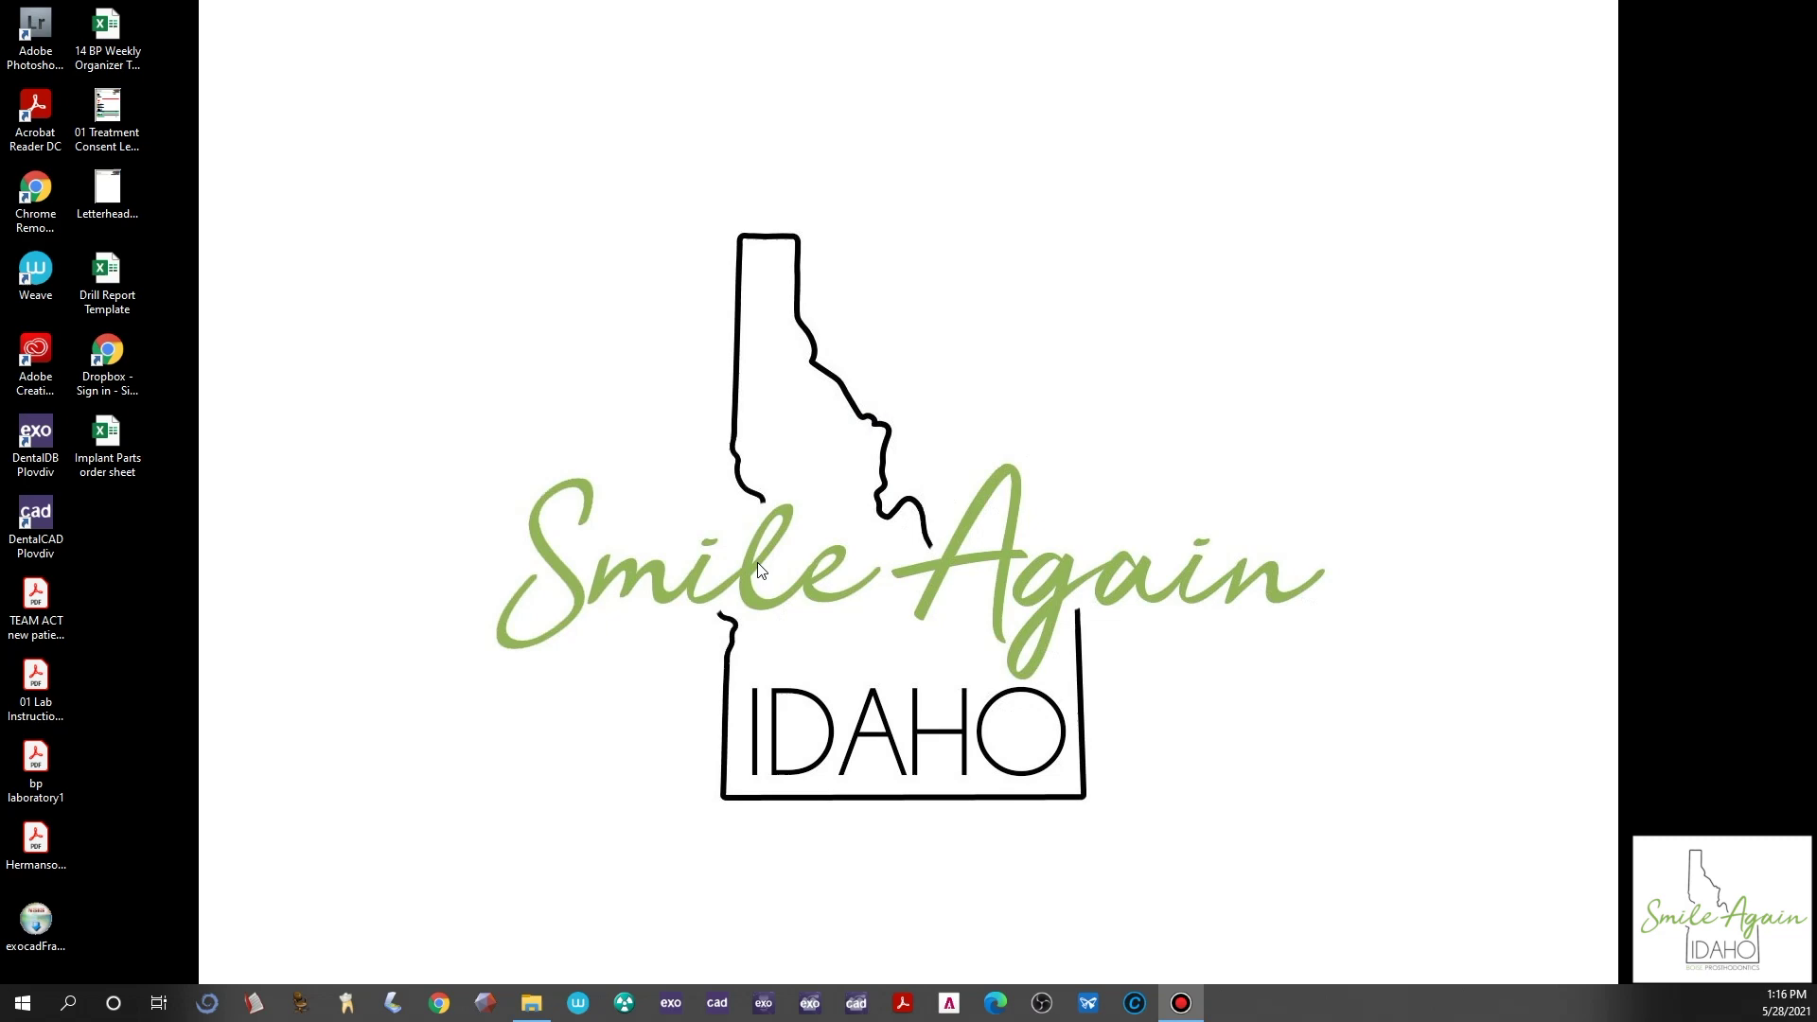